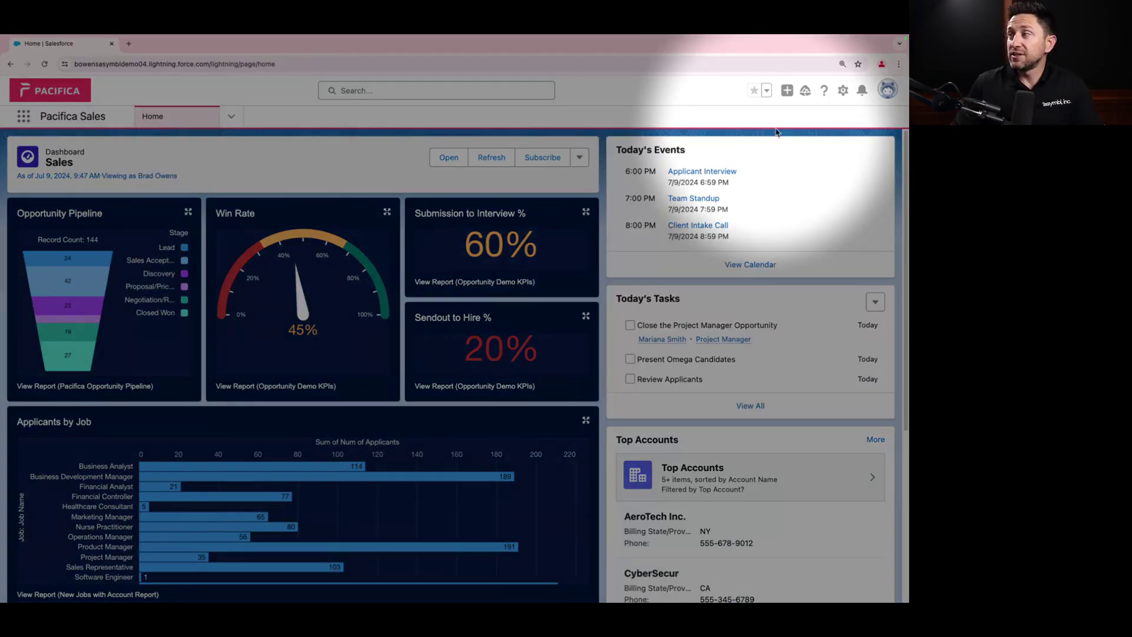
# Step: Start a new contact from the global actions and enter the contact's first and last name
pyautogui.click(789, 93)
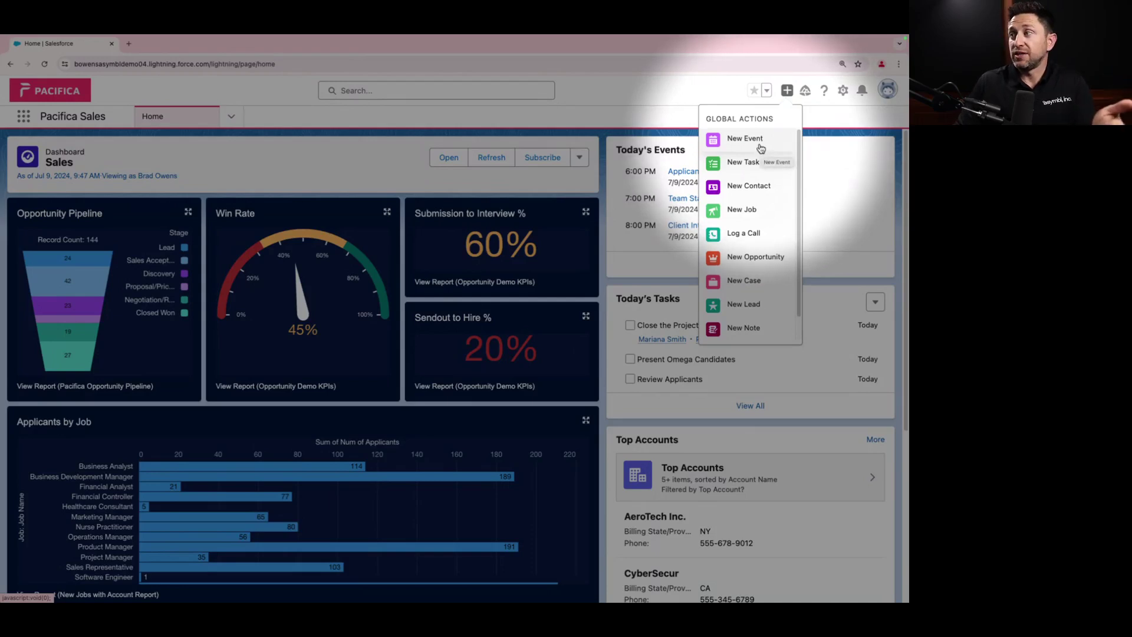
pyautogui.click(752, 189)
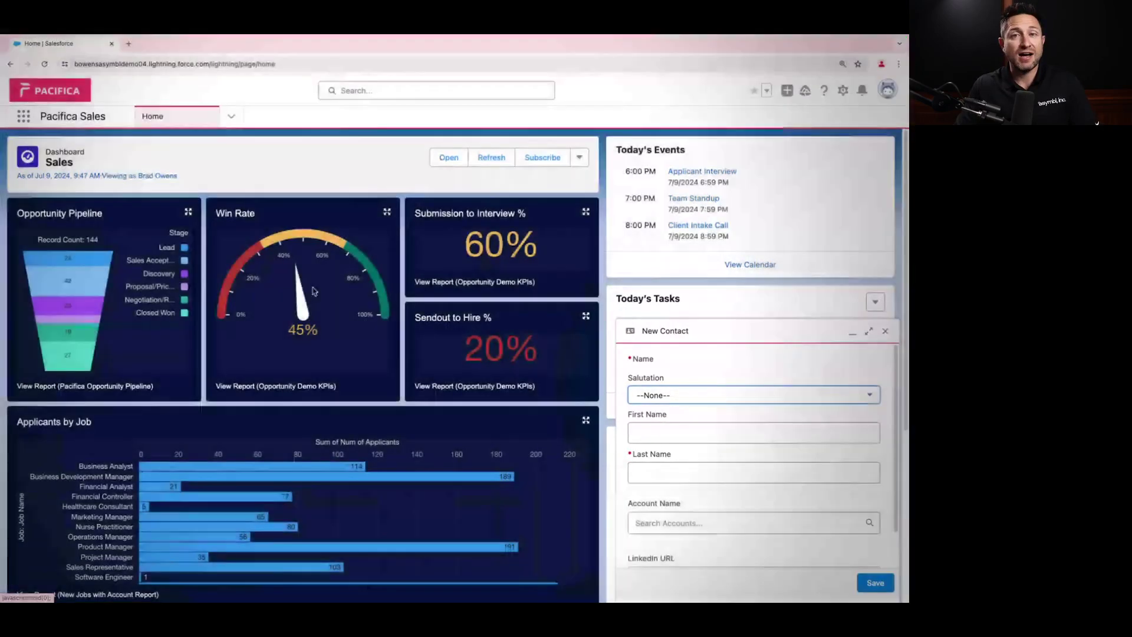
pyautogui.scroll(-4, 298, 341)
pyautogui.scroll(4, 307, 342)
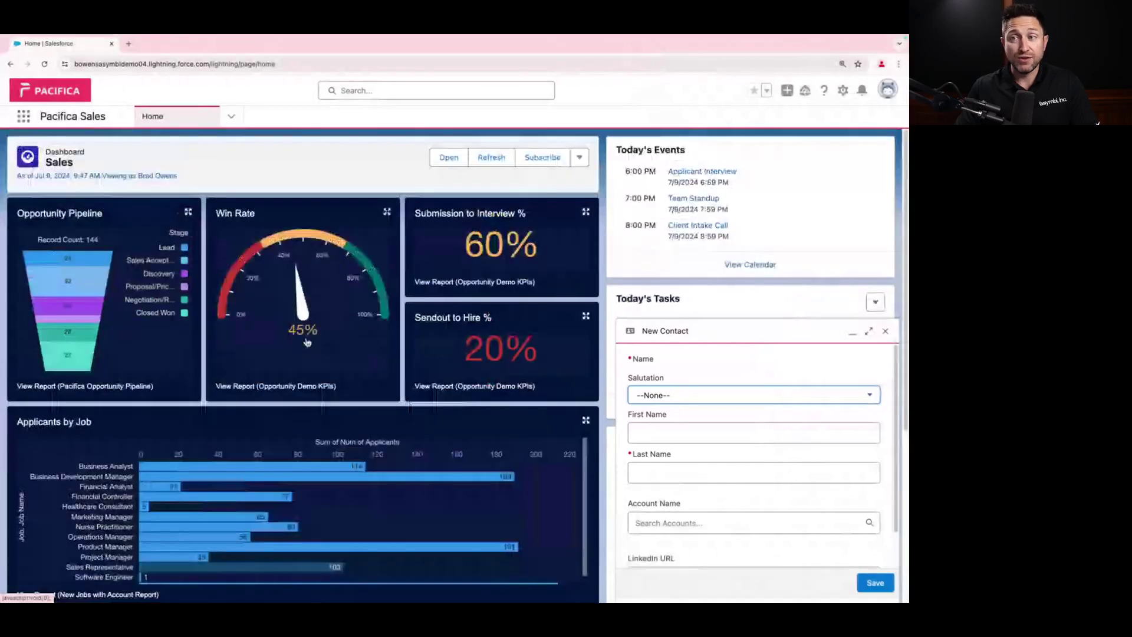
pyautogui.scroll(-4, 306, 342)
pyautogui.scroll(2, 307, 342)
pyautogui.scroll(2, 307, 341)
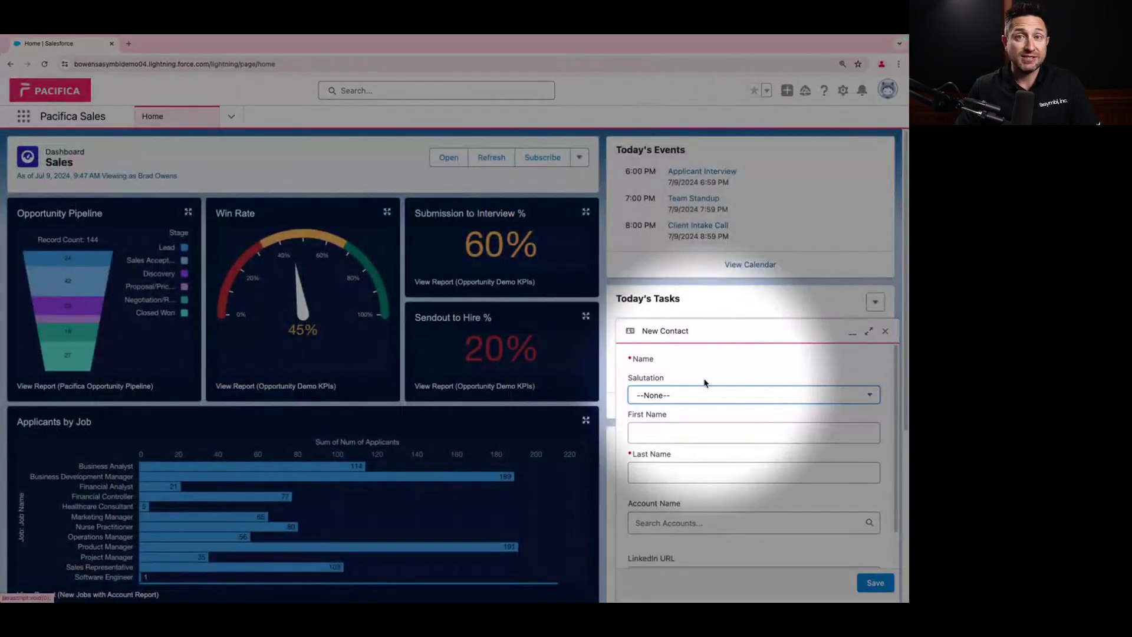
pyautogui.click(709, 440)
pyautogui.write('Chris')
pyautogui.press('Tab')
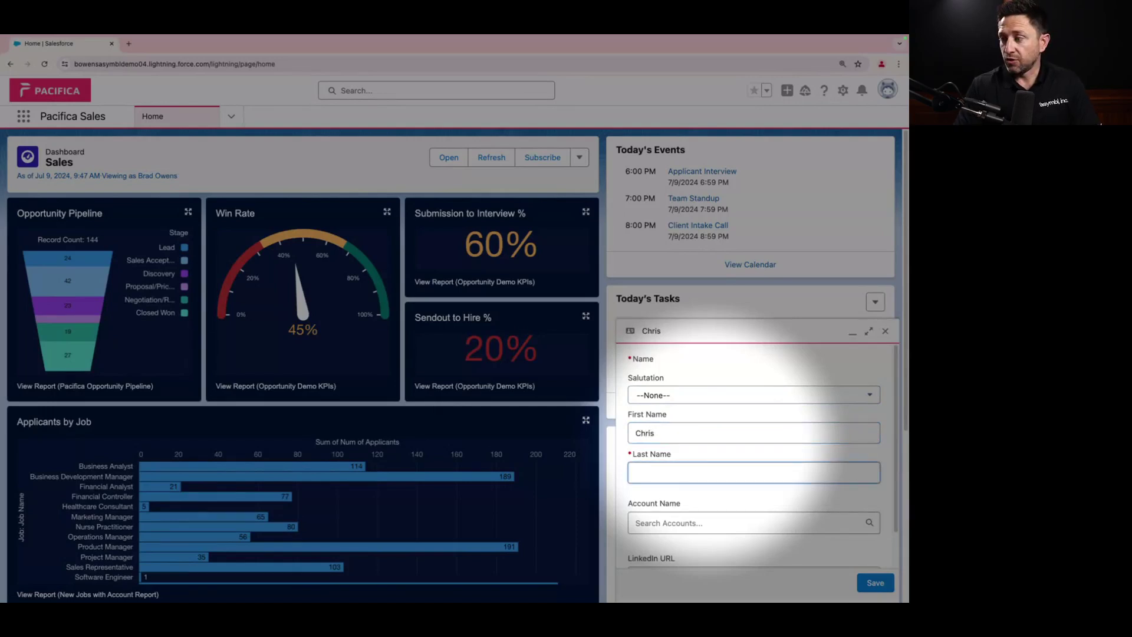
pyautogui.write('Topher')
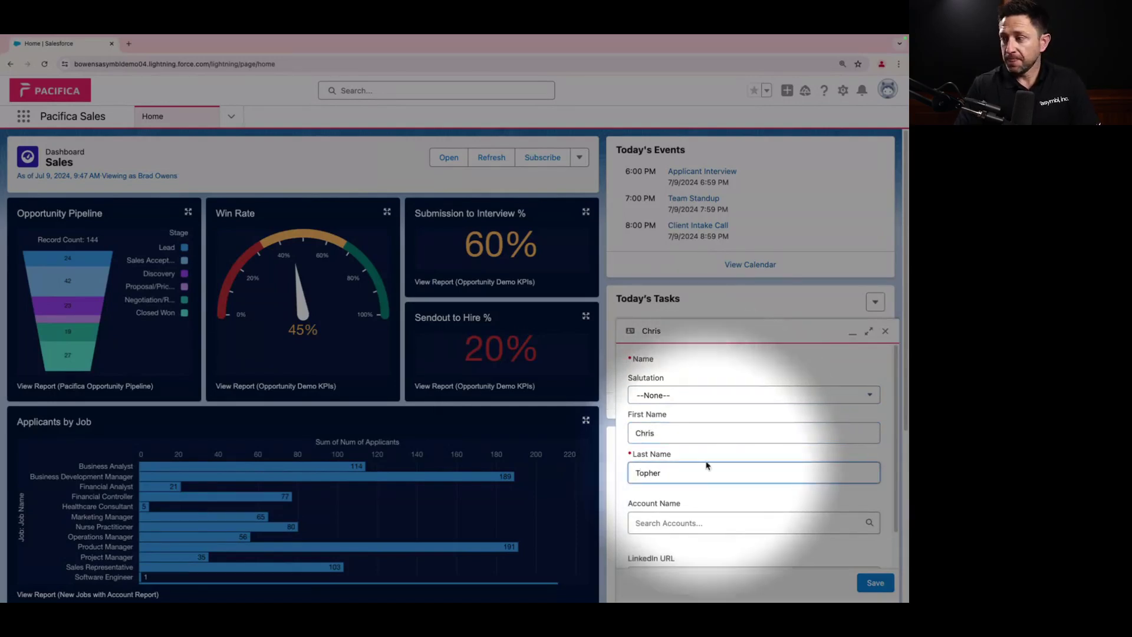
# Step: Link the new contact to the Omega, Inc account and save it
pyautogui.click(708, 523)
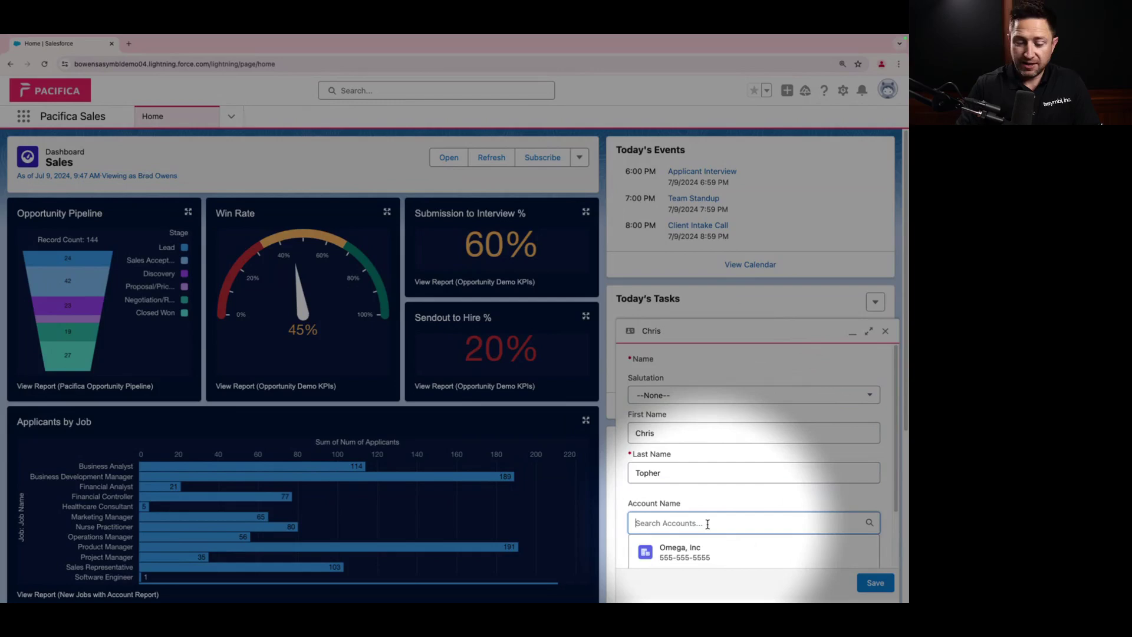
pyautogui.write('op')
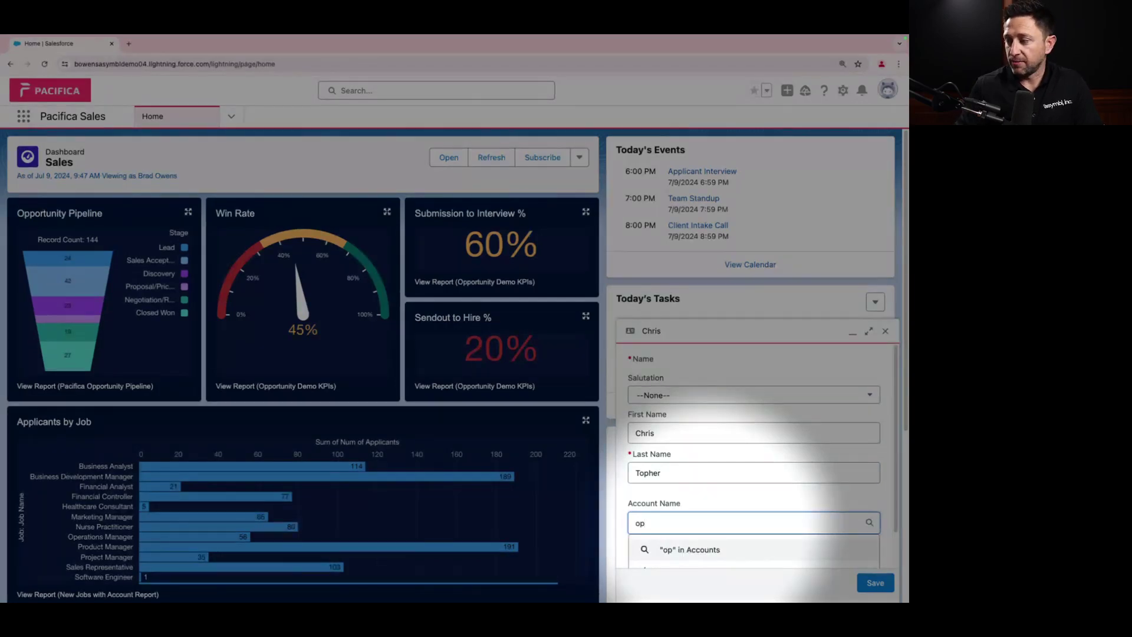
pyautogui.click(688, 558)
pyautogui.click(687, 533)
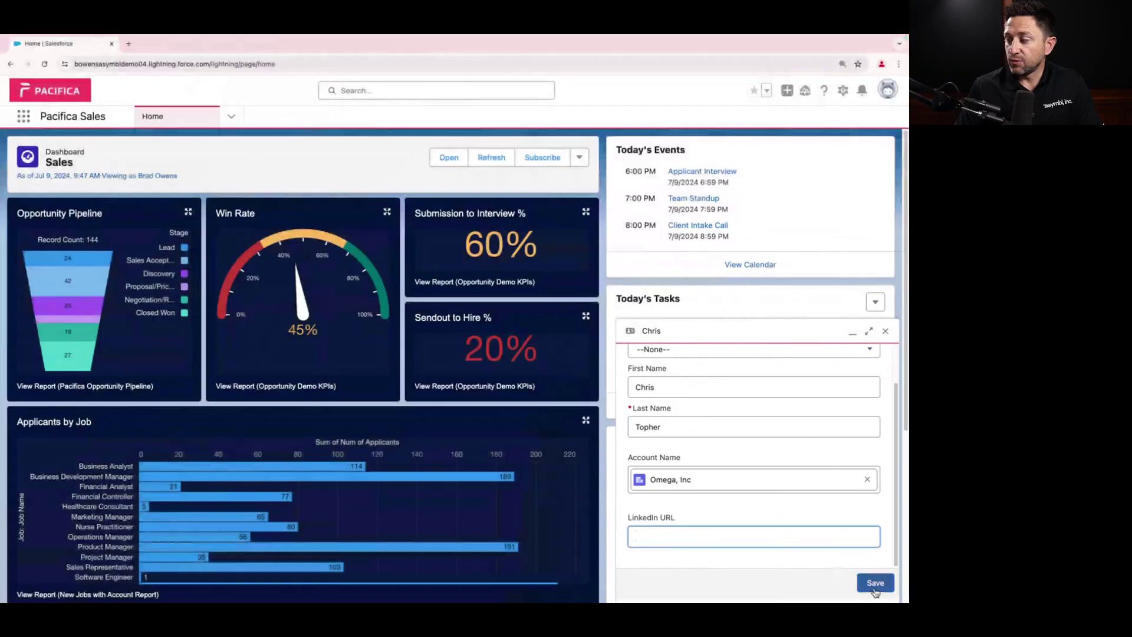
pyautogui.click(876, 583)
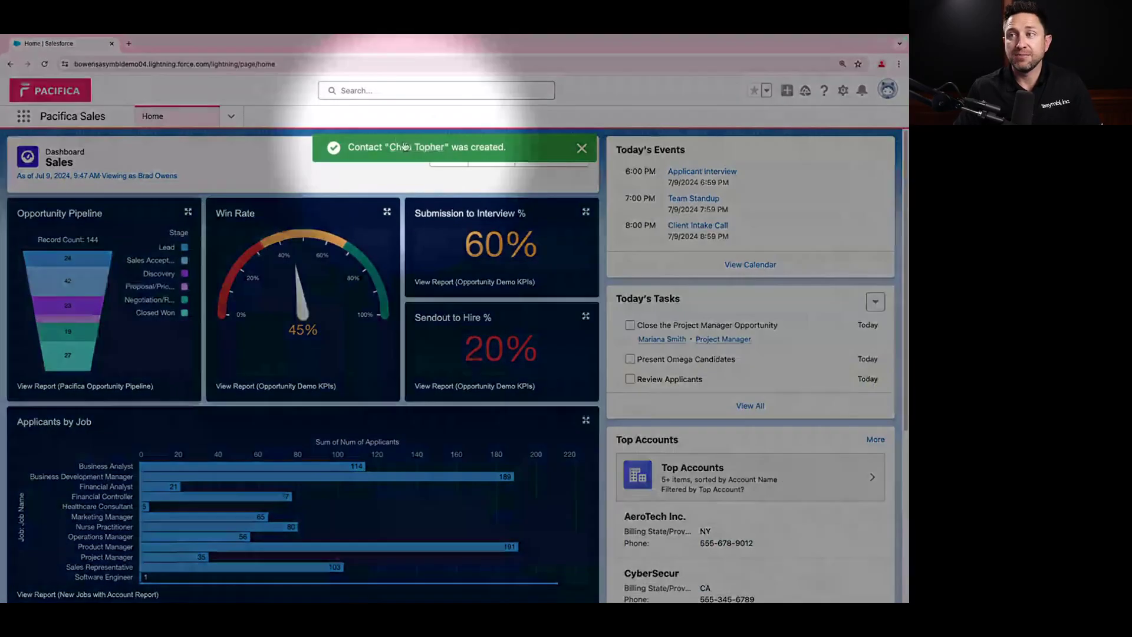
# Step: Open the newly created contact's record and review its details and related records
pyautogui.click(405, 146)
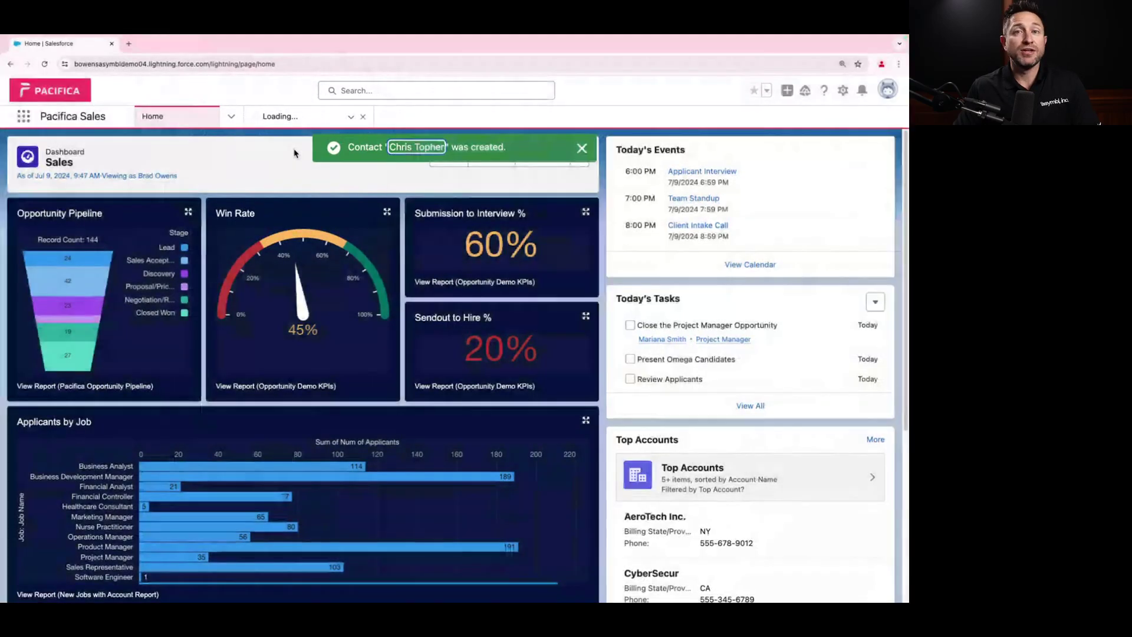
pyautogui.click(322, 121)
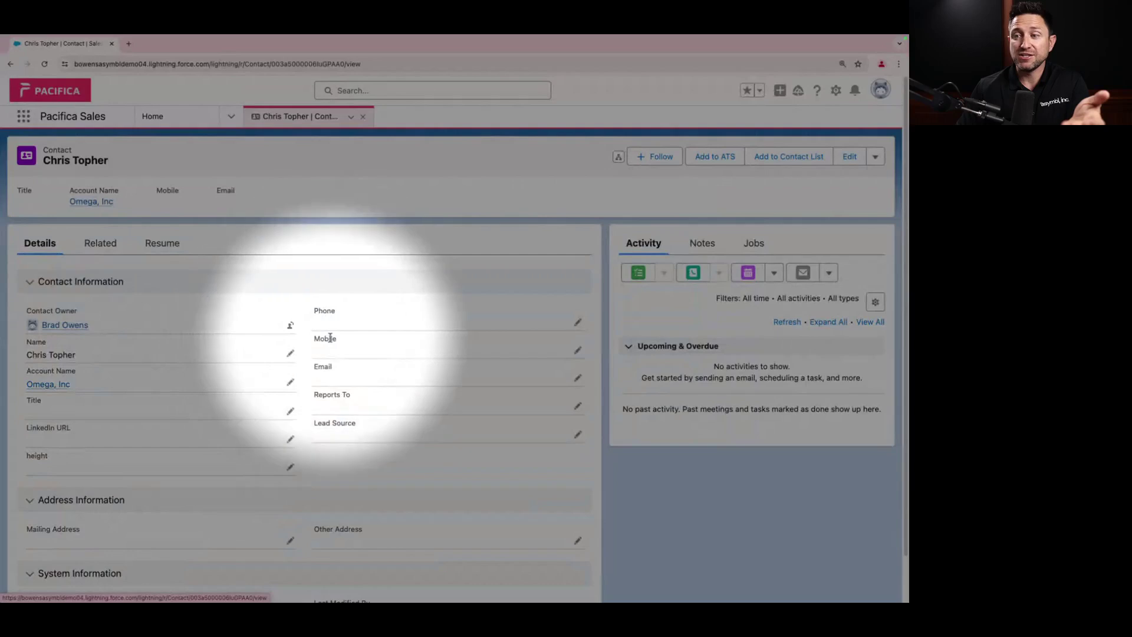
pyautogui.scroll(-1, 197, 496)
pyautogui.scroll(-3, 197, 496)
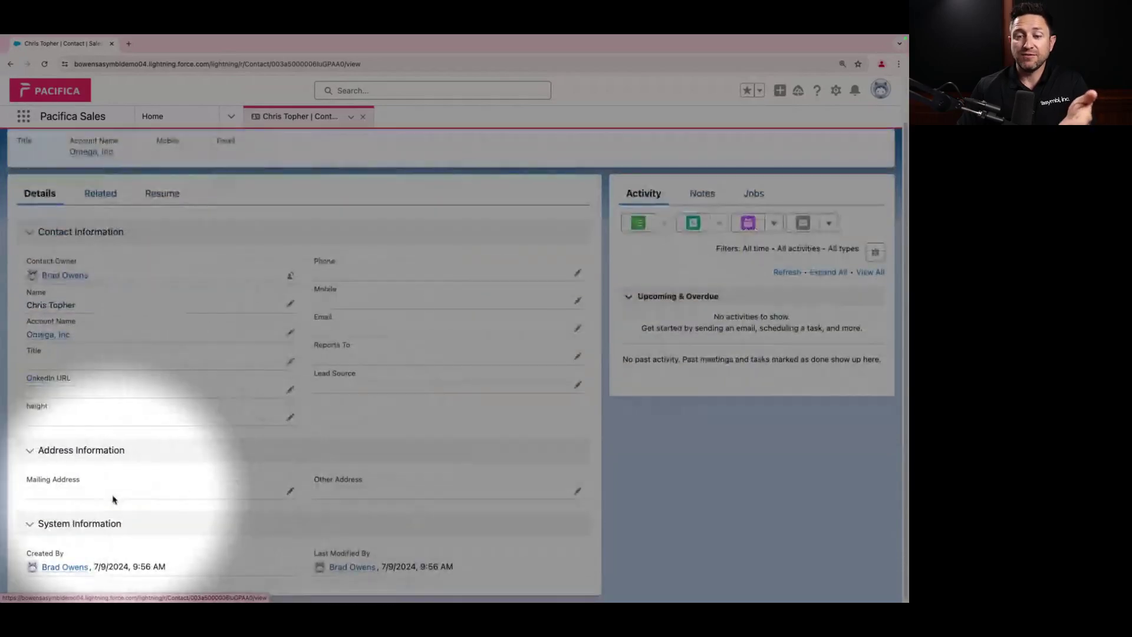
pyautogui.scroll(4, 164, 288)
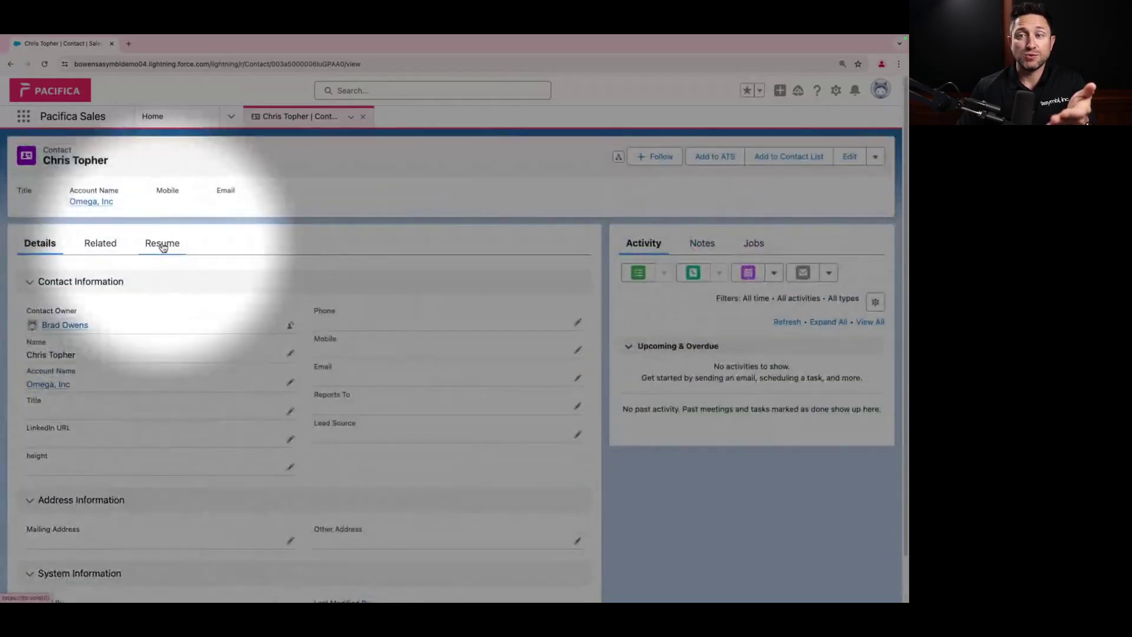
pyautogui.click(101, 245)
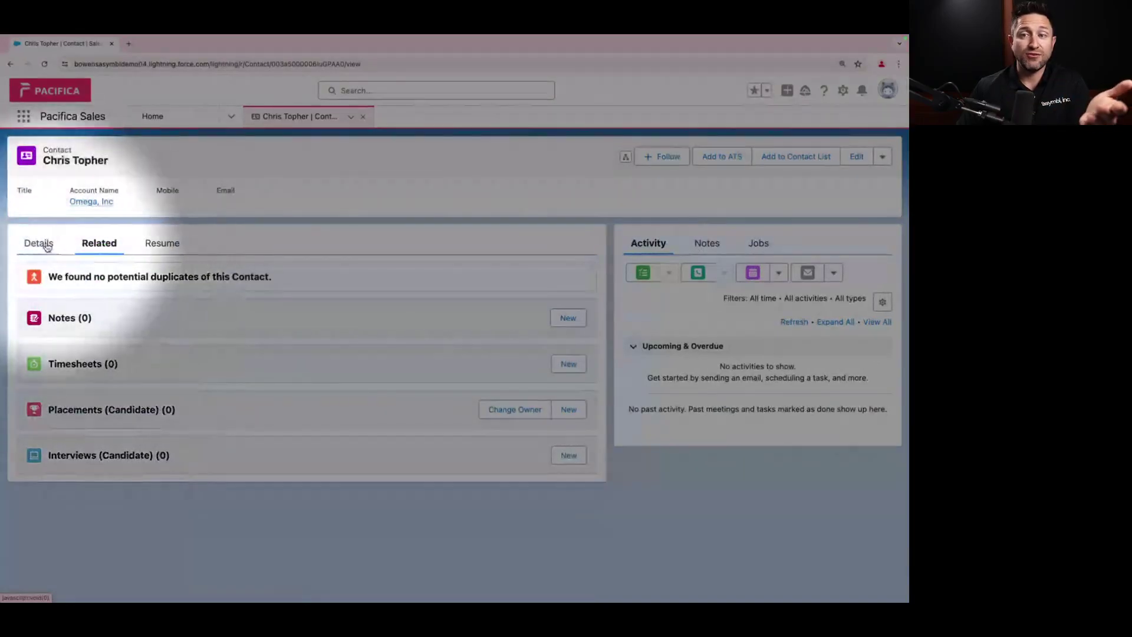
pyautogui.click(47, 245)
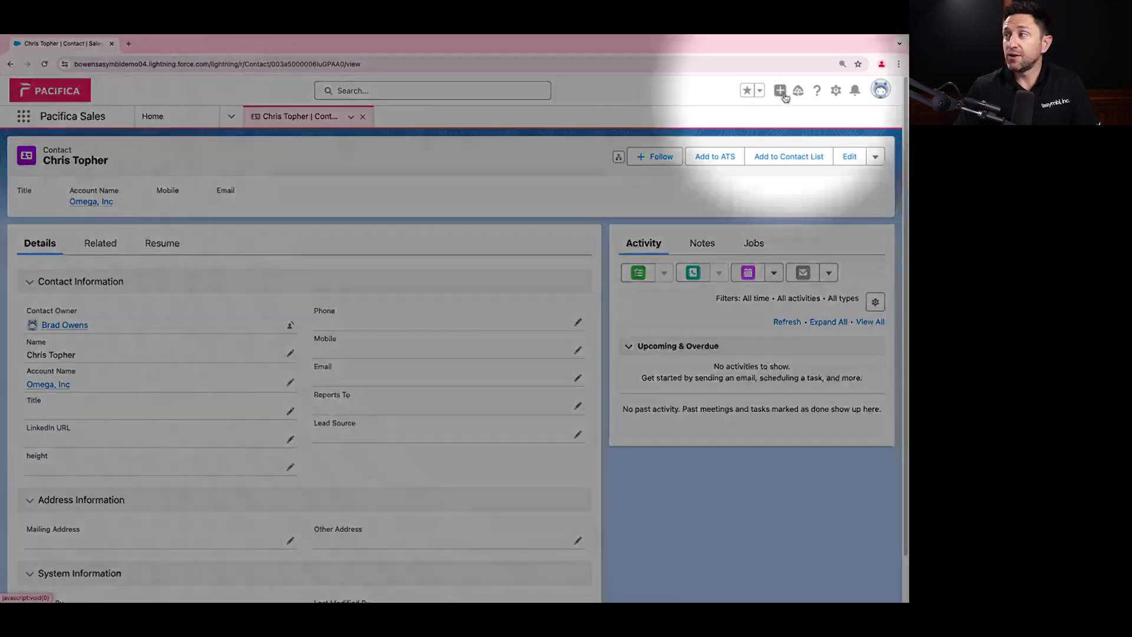
# Step: Start a new job named Admin with the new contact as hiring manager and the type Consulting
pyautogui.click(780, 92)
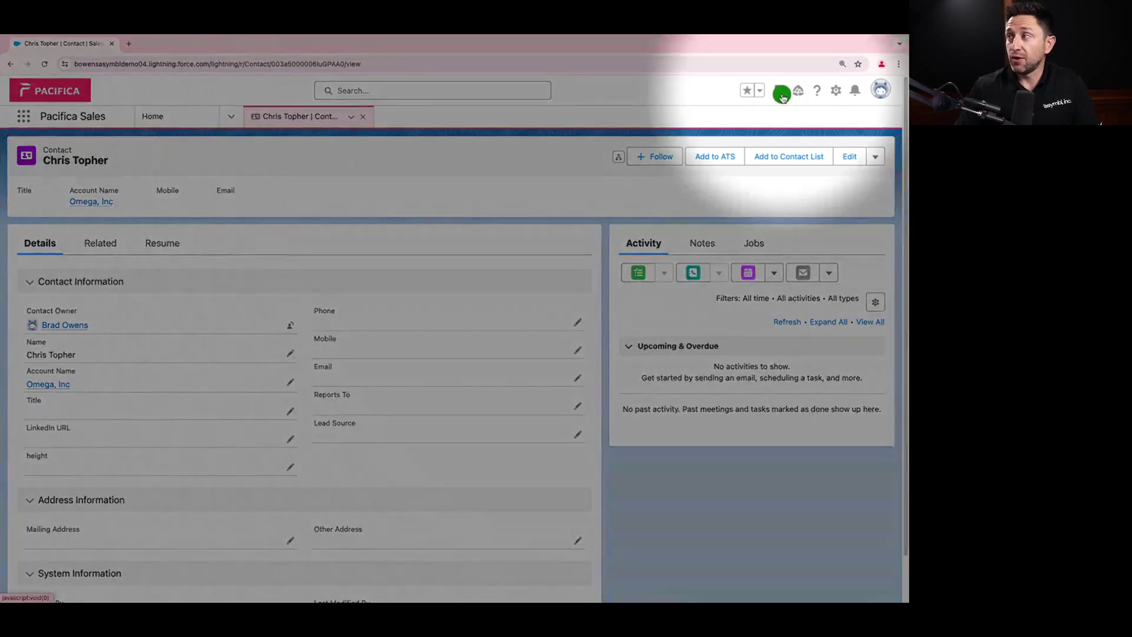
pyautogui.click(742, 207)
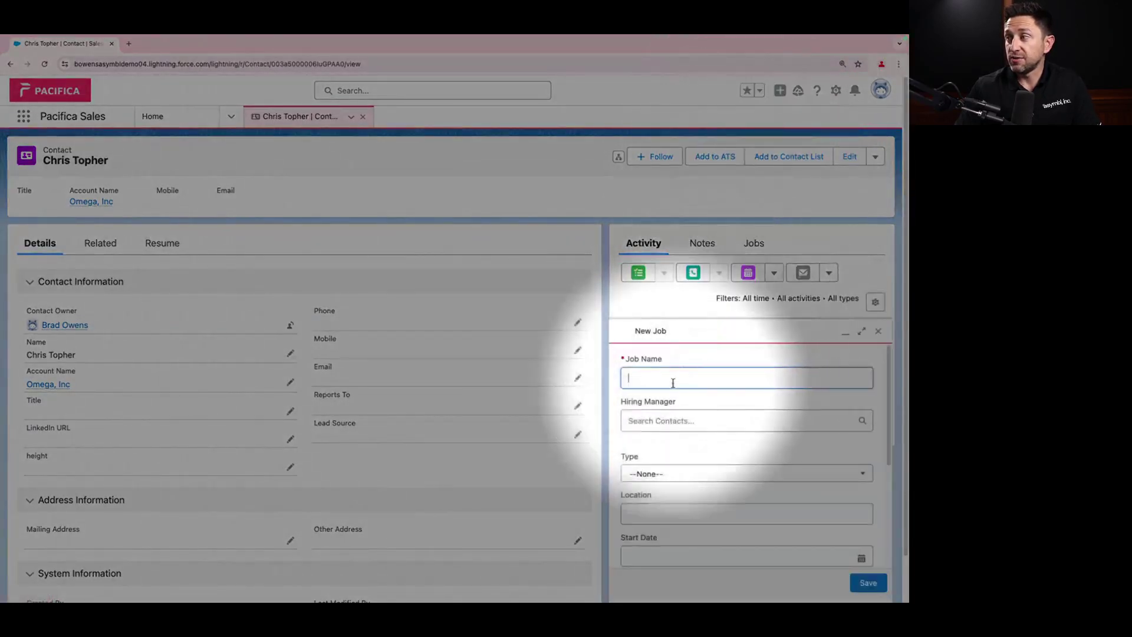
pyautogui.write('Ad')
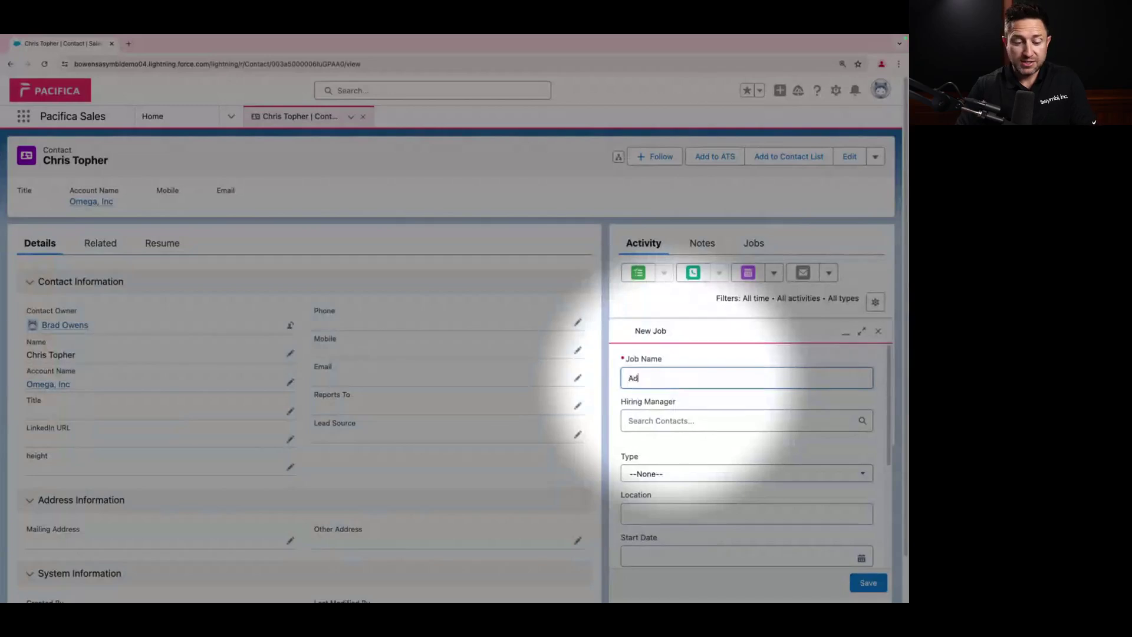
pyautogui.write('min')
pyautogui.press('Tab')
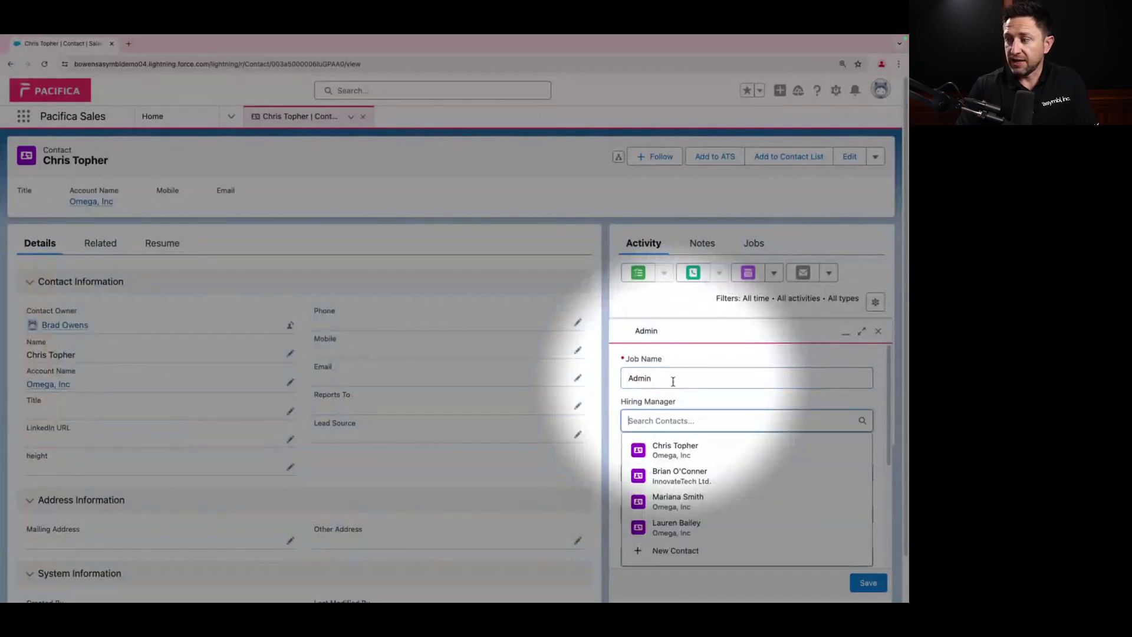
pyautogui.click(676, 449)
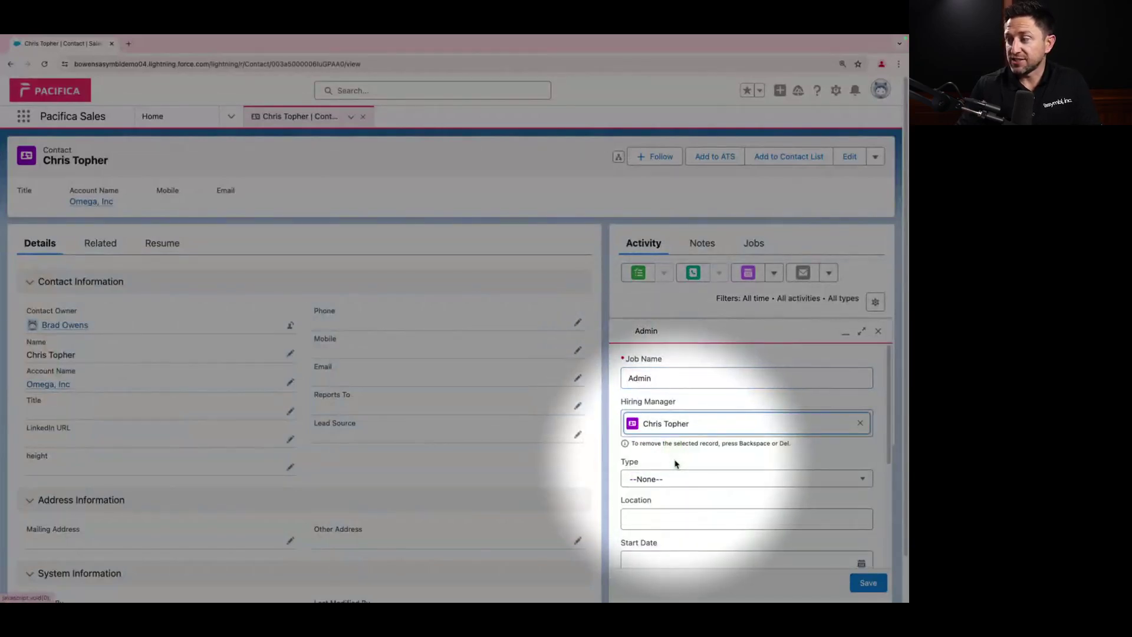
pyautogui.click(672, 480)
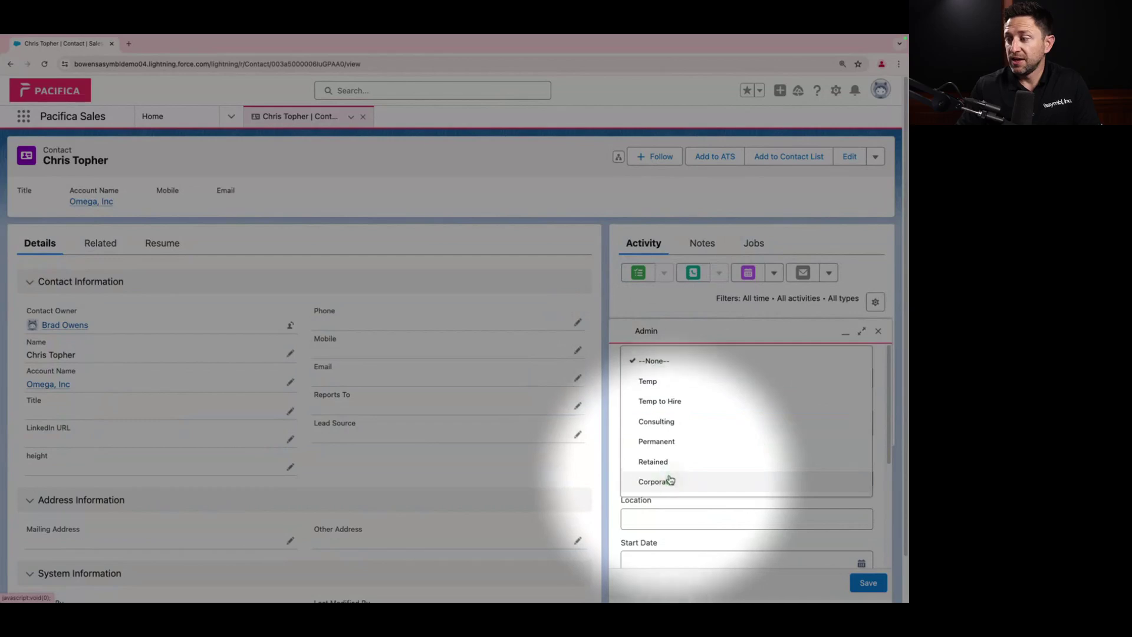
pyautogui.click(667, 422)
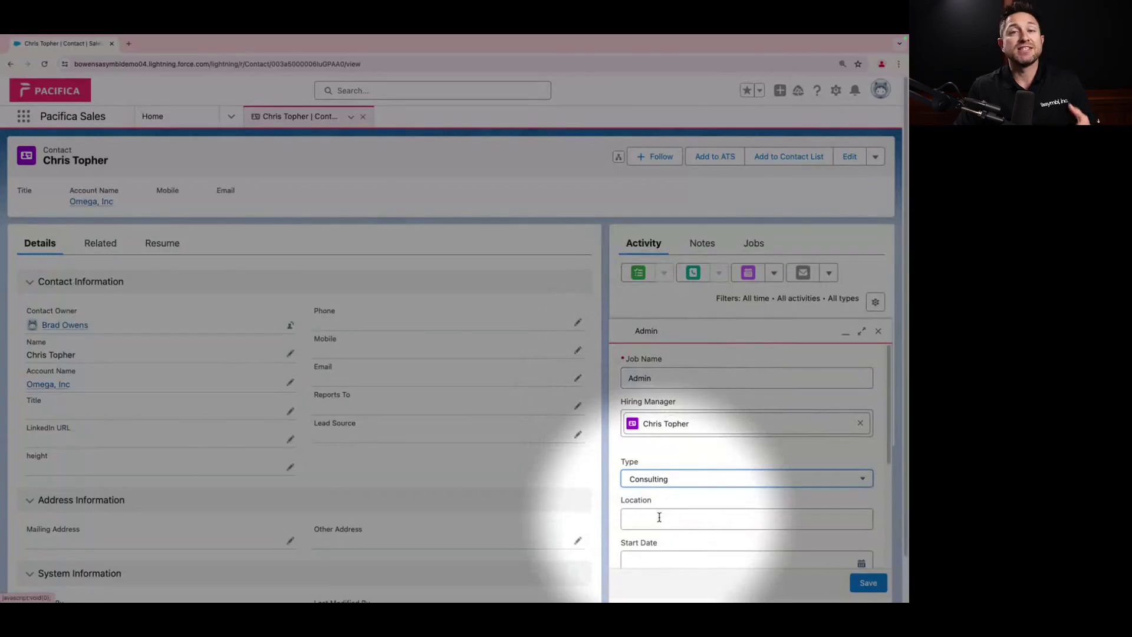
# Step: Review the remaining fields of the Admin job draft and close it without saving
pyautogui.scroll(-2, 660, 517)
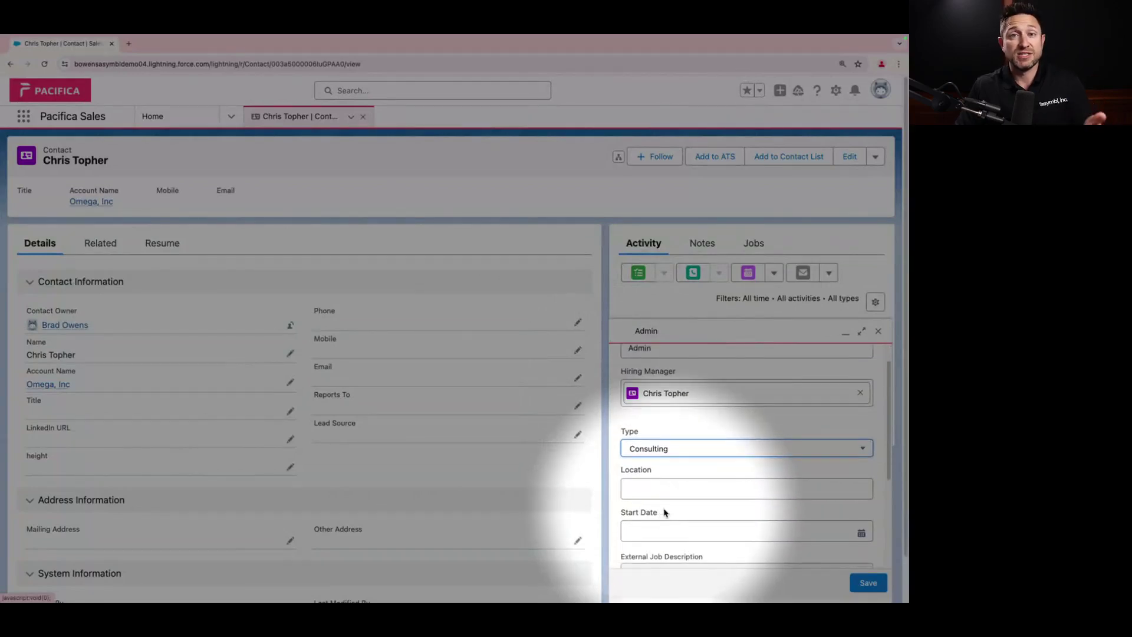
pyautogui.scroll(-3, 665, 513)
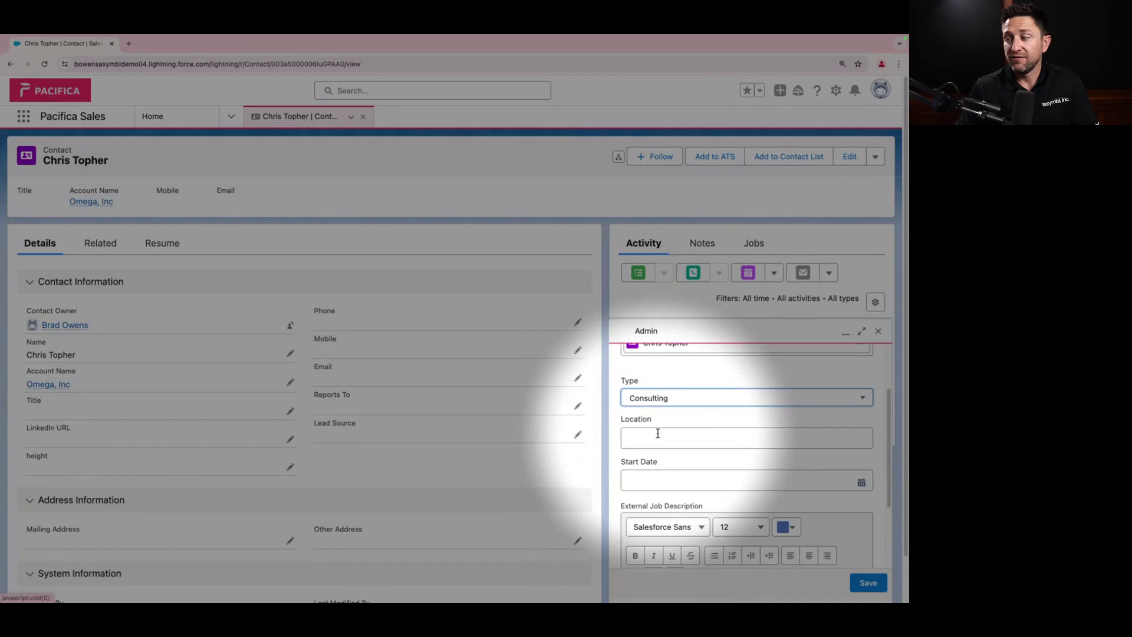
pyautogui.scroll(-4, 659, 433)
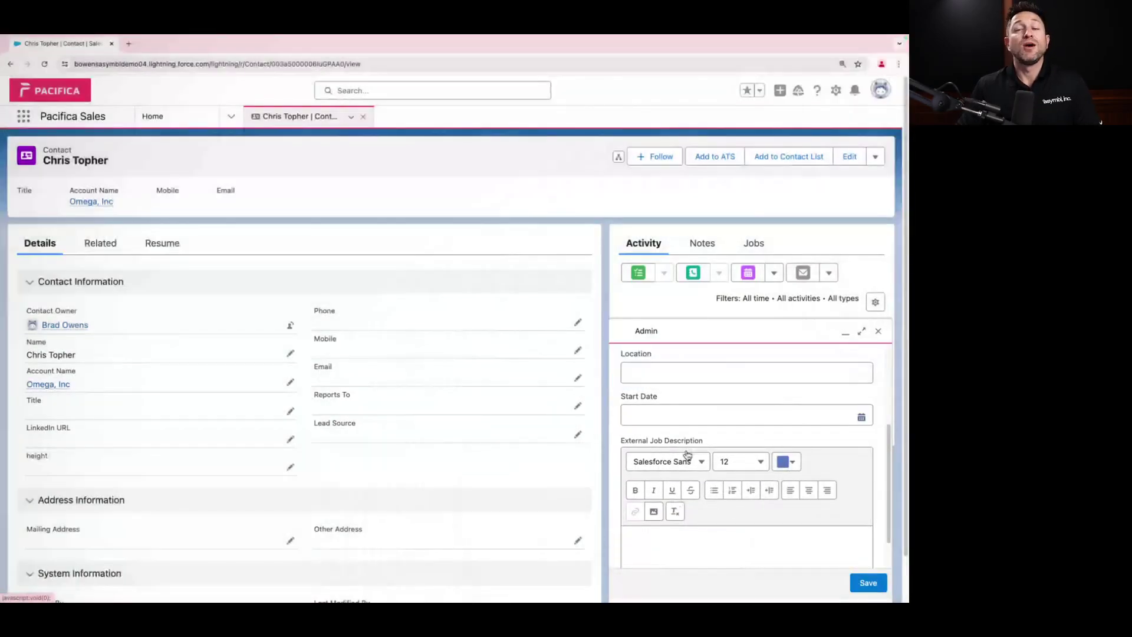
pyautogui.scroll(8, 687, 454)
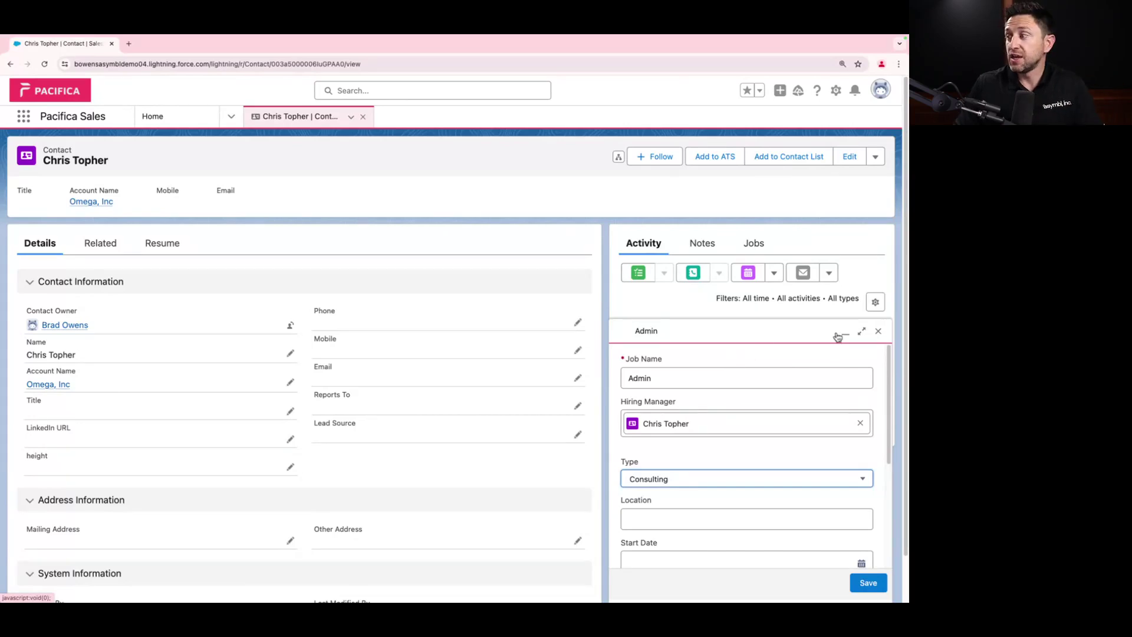
pyautogui.click(878, 331)
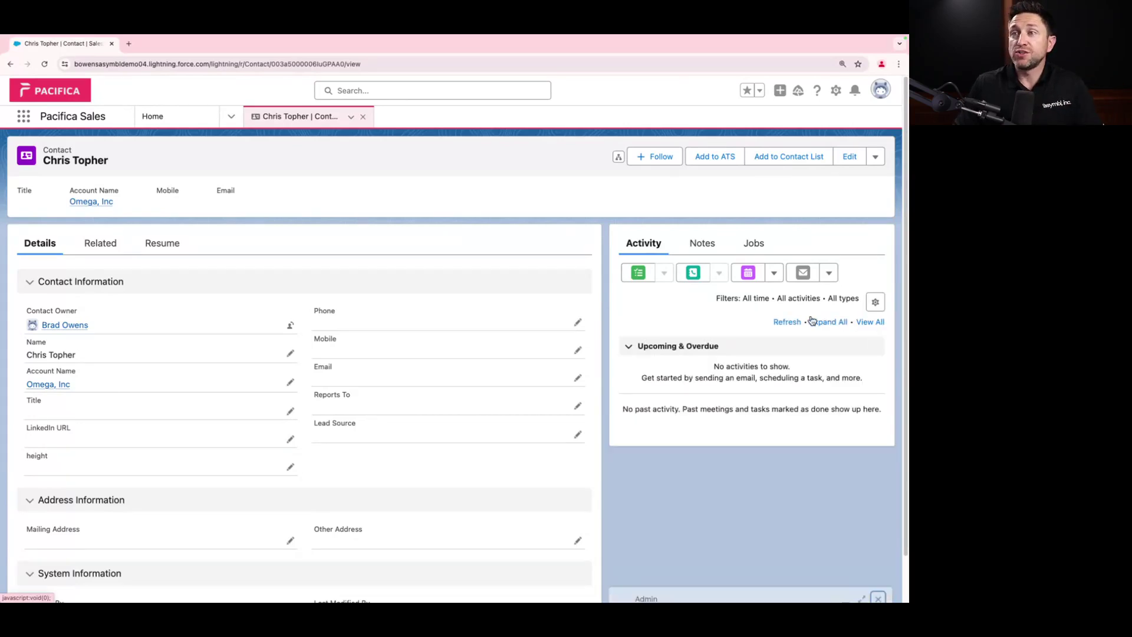
# Step: Go to the Contacts list and switch it to the All Contacts view
pyautogui.click(231, 118)
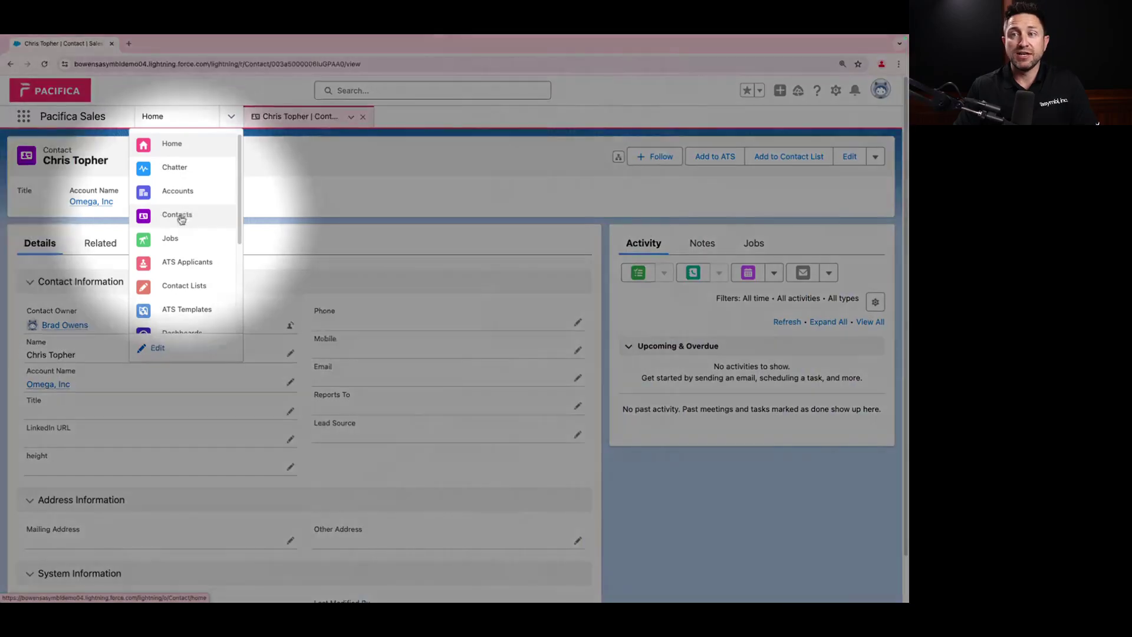
pyautogui.click(177, 215)
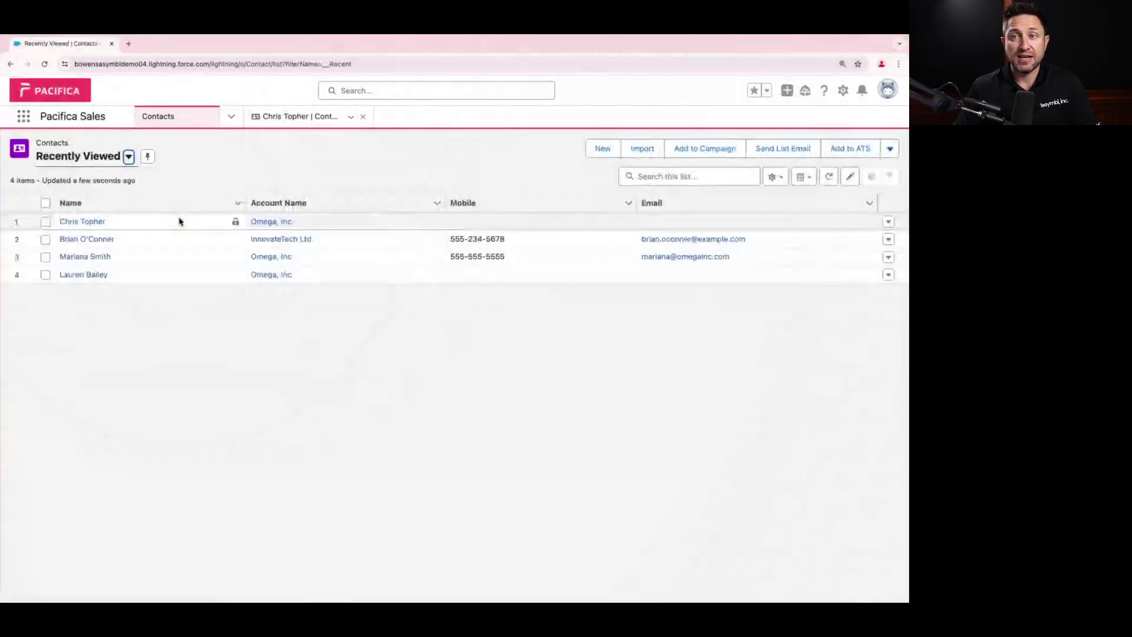
pyautogui.click(90, 159)
pyautogui.click(94, 203)
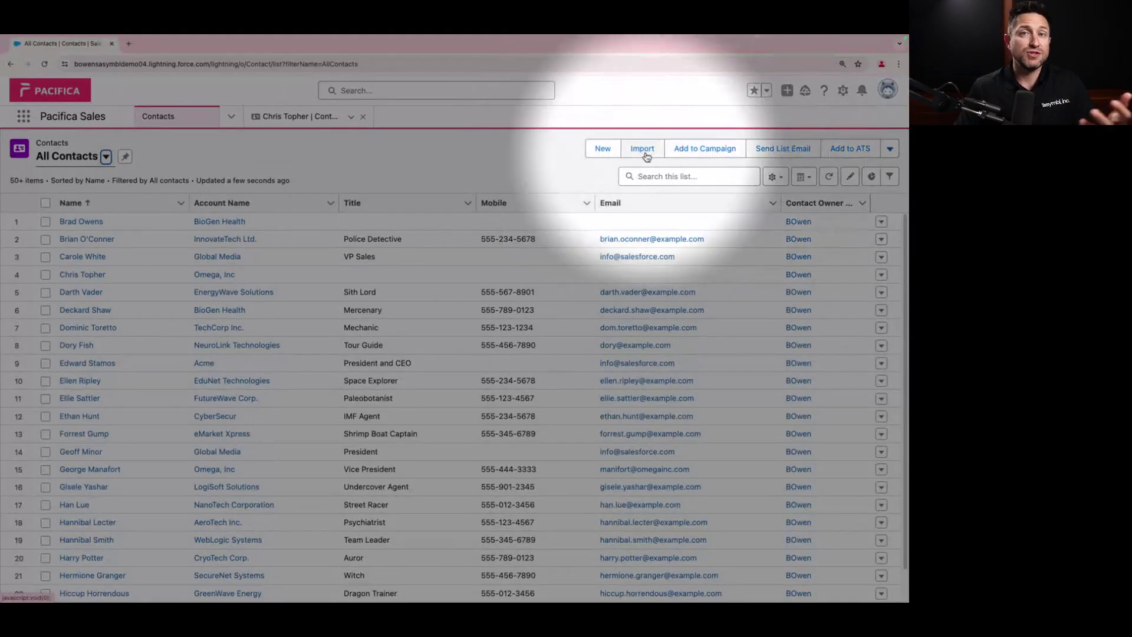
# Step: Examine the full new contact form opened from the contacts list and cancel it without saving
pyautogui.click(787, 90)
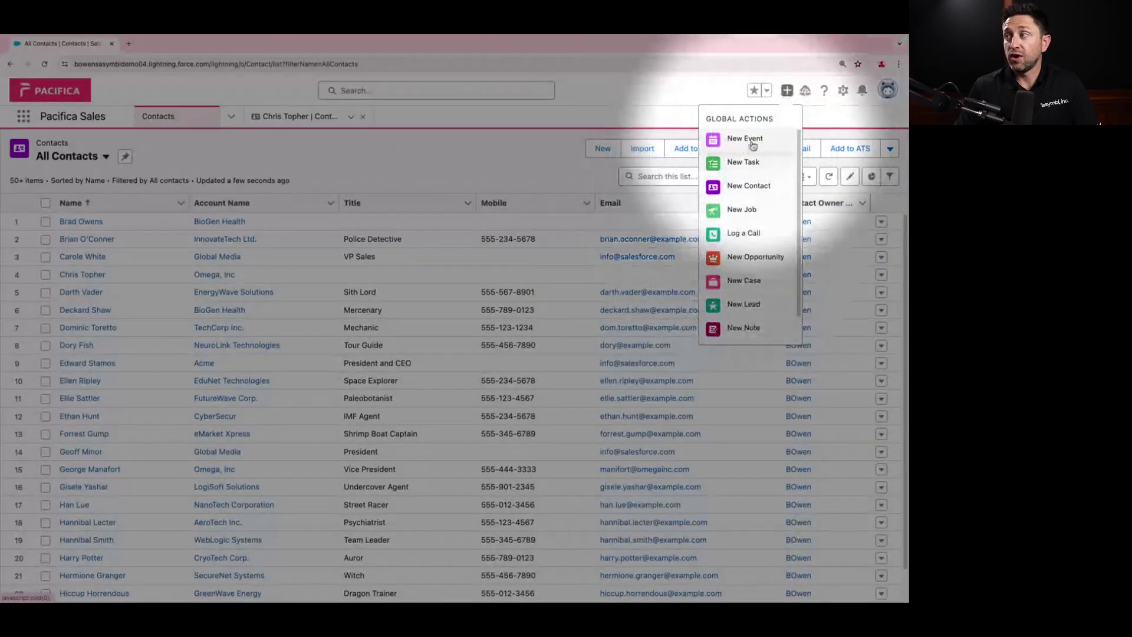
pyautogui.click(598, 151)
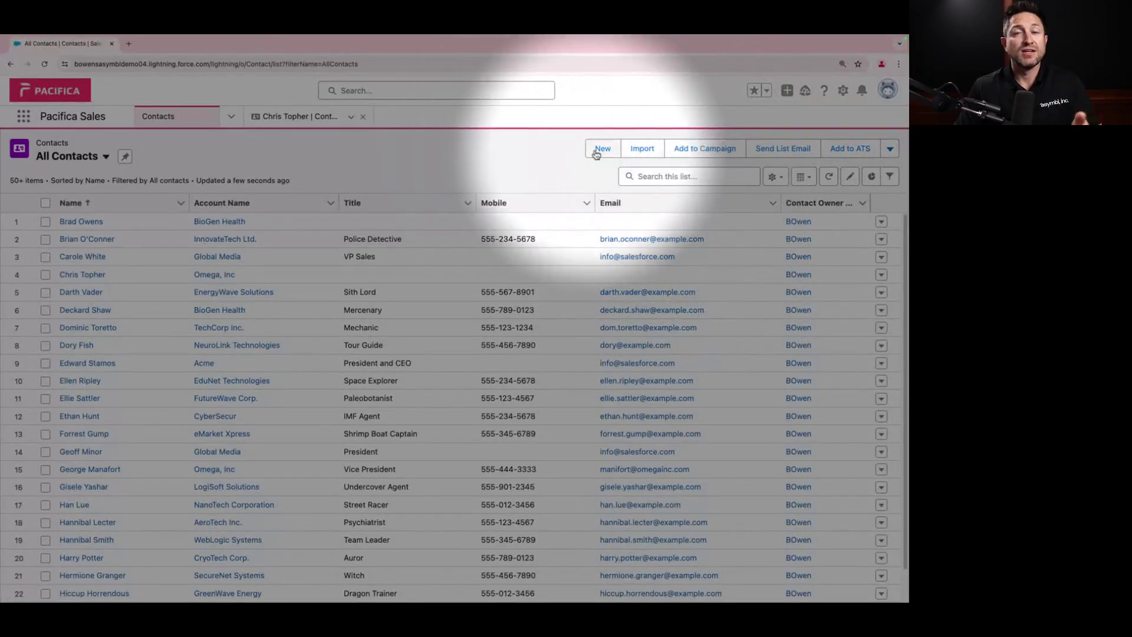
pyautogui.click(603, 151)
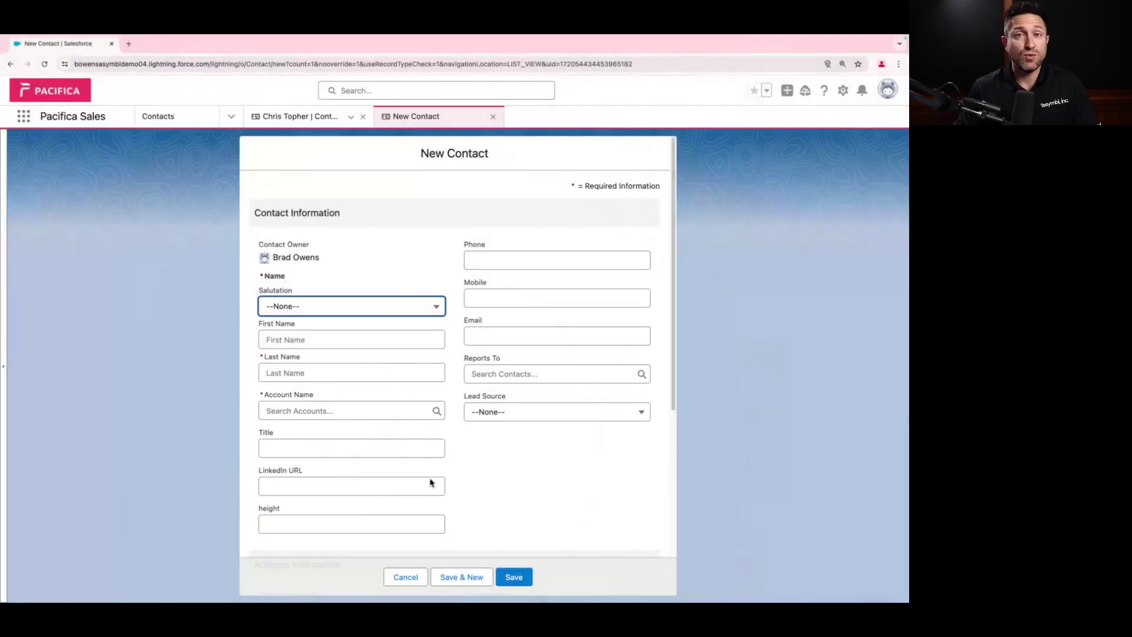
pyautogui.click(407, 577)
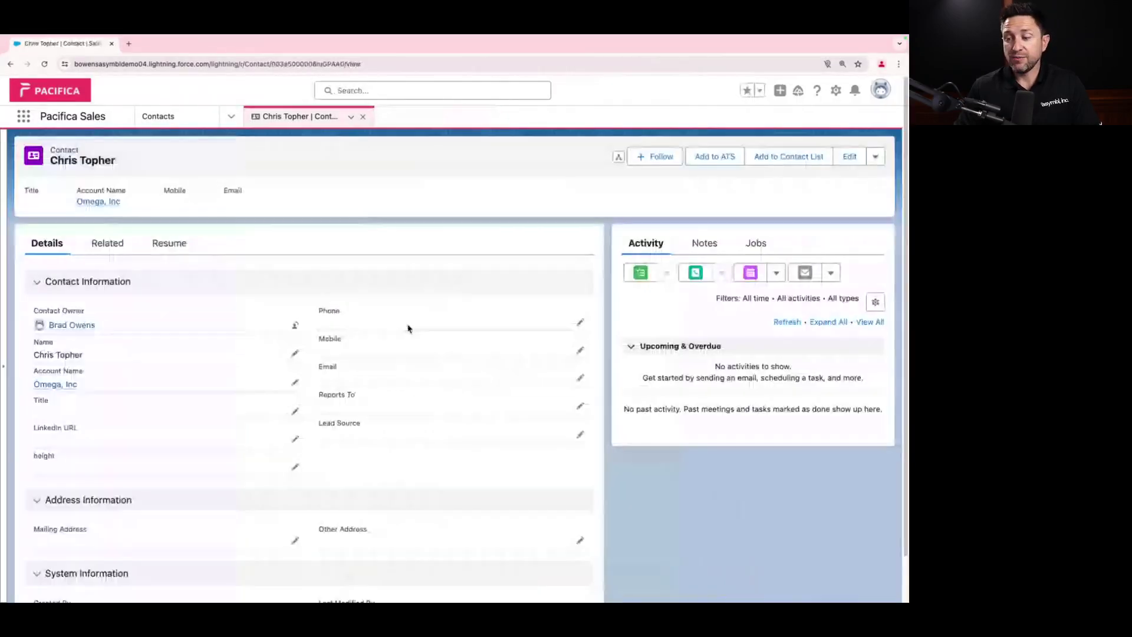
# Step: Switch the Jobs list to the All view and open the full new job form to examine its fields
pyautogui.click(231, 116)
pyautogui.click(194, 238)
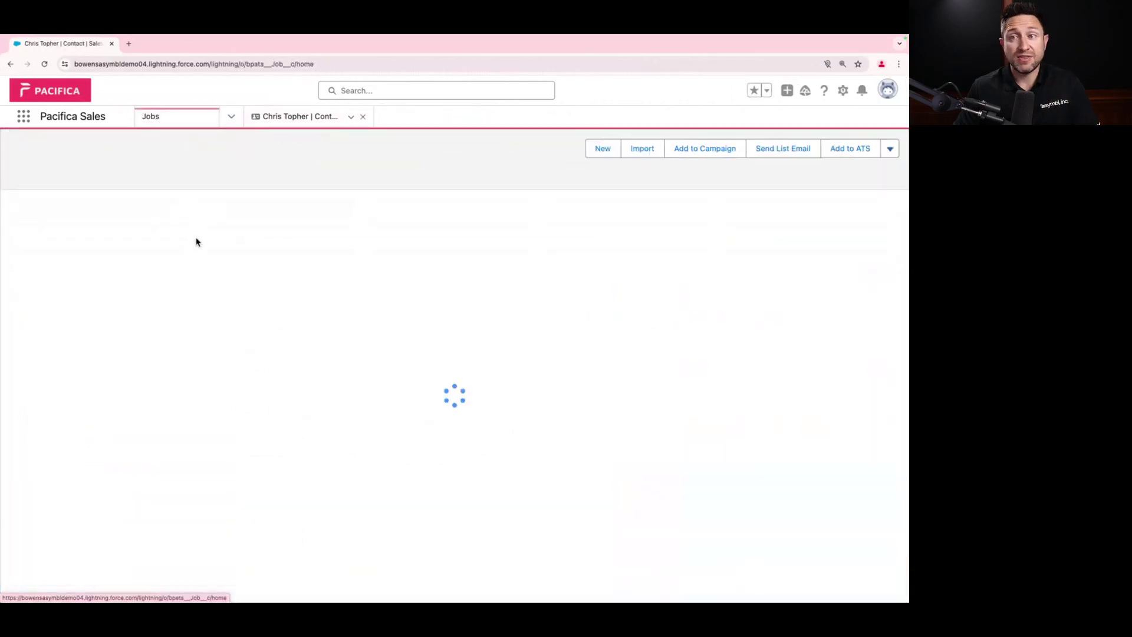
pyautogui.click(104, 162)
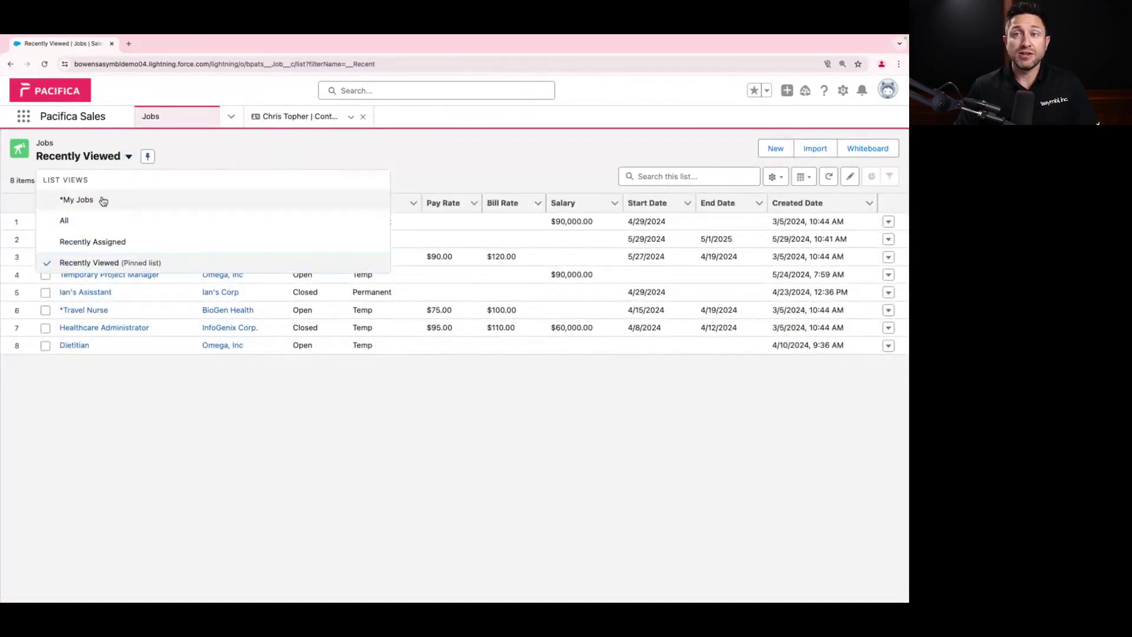
pyautogui.click(103, 220)
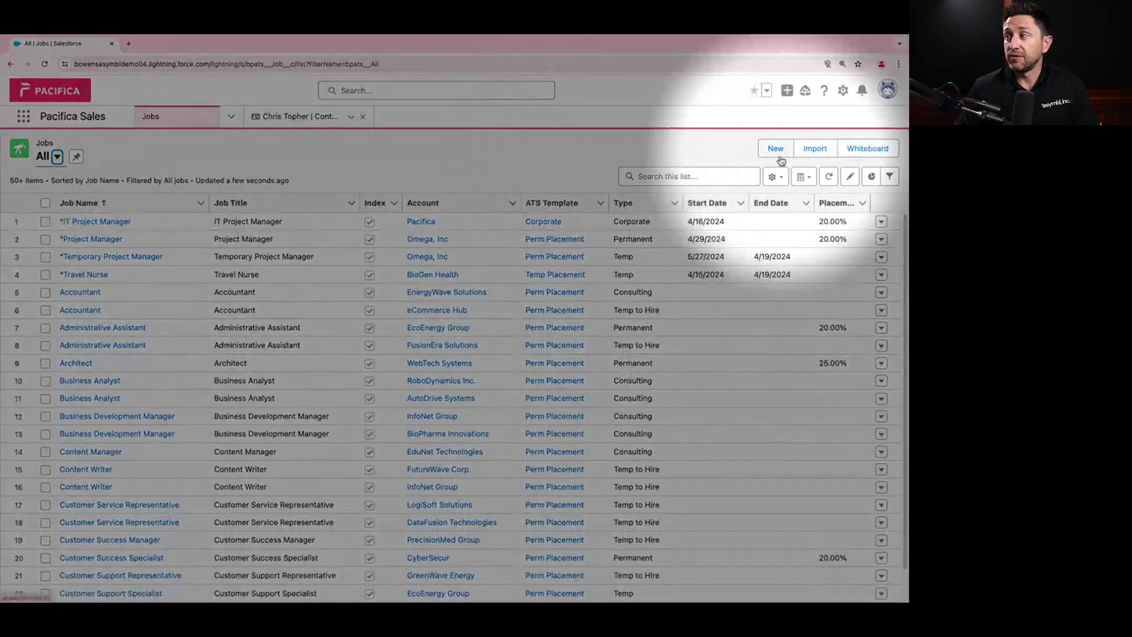
pyautogui.click(780, 158)
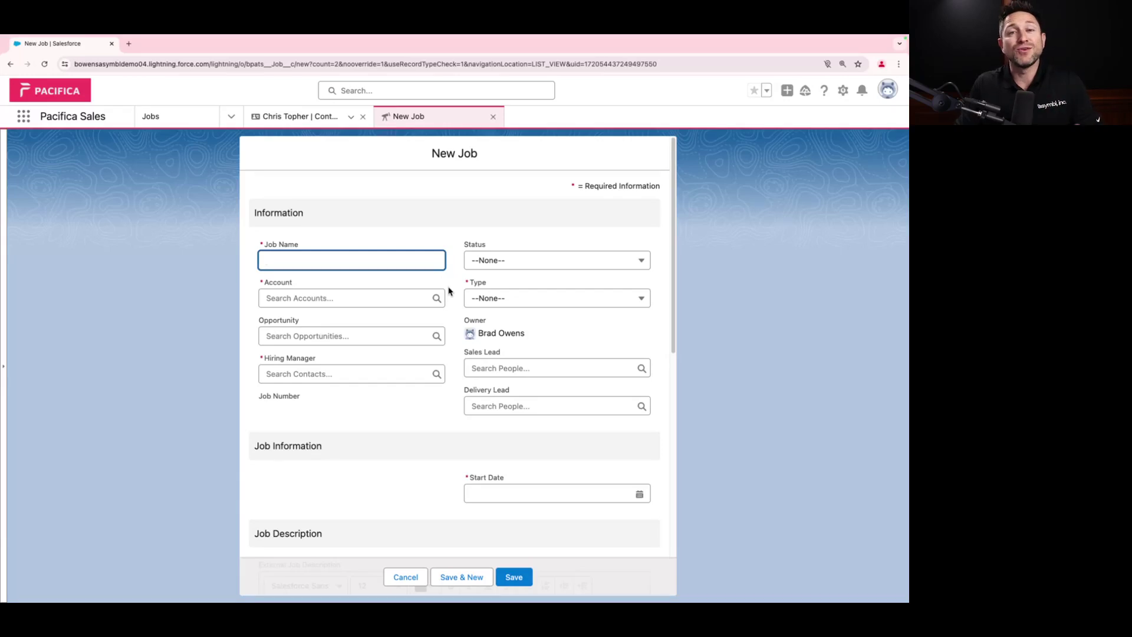
pyautogui.click(596, 227)
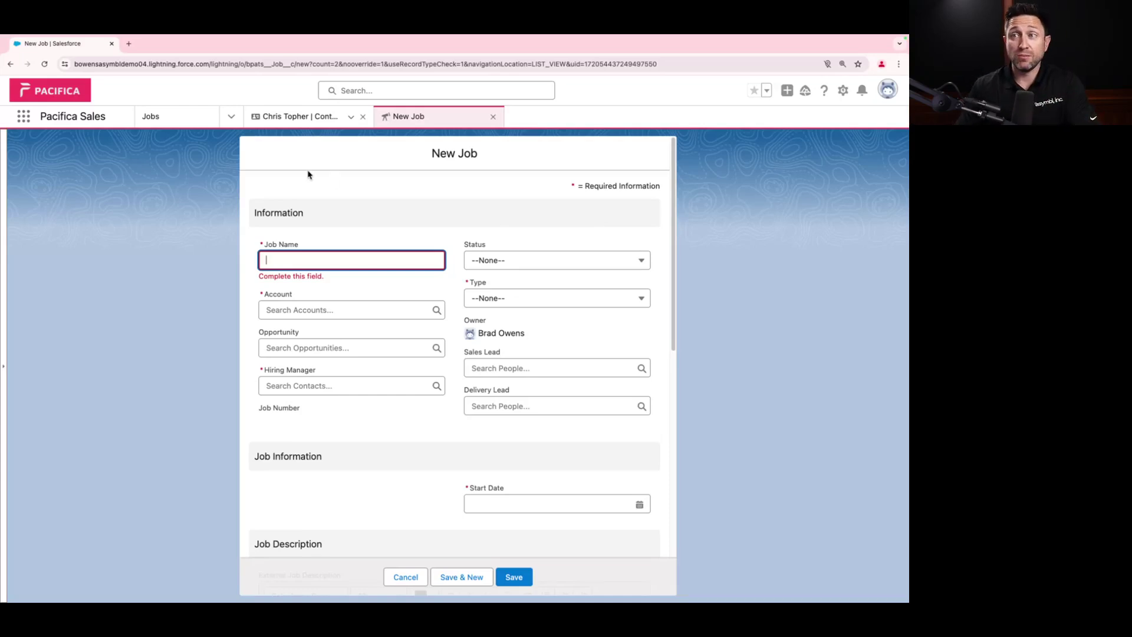
# Step: Return to the Jobs list and open the *Project Manager job record for Omega, Inc
pyautogui.click(230, 116)
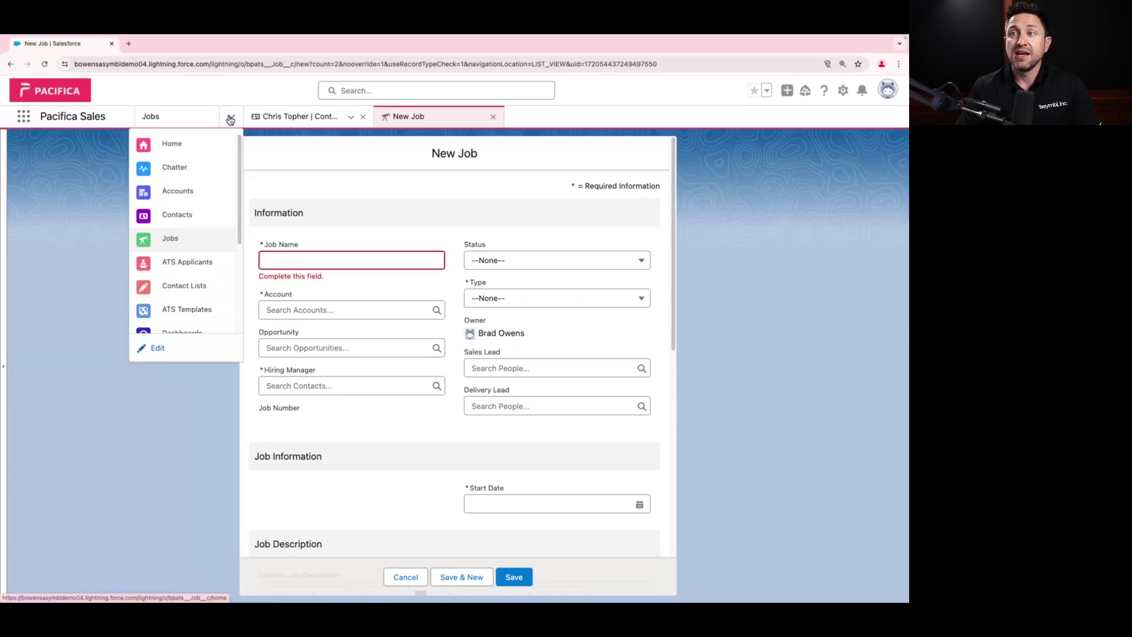
pyautogui.click(195, 240)
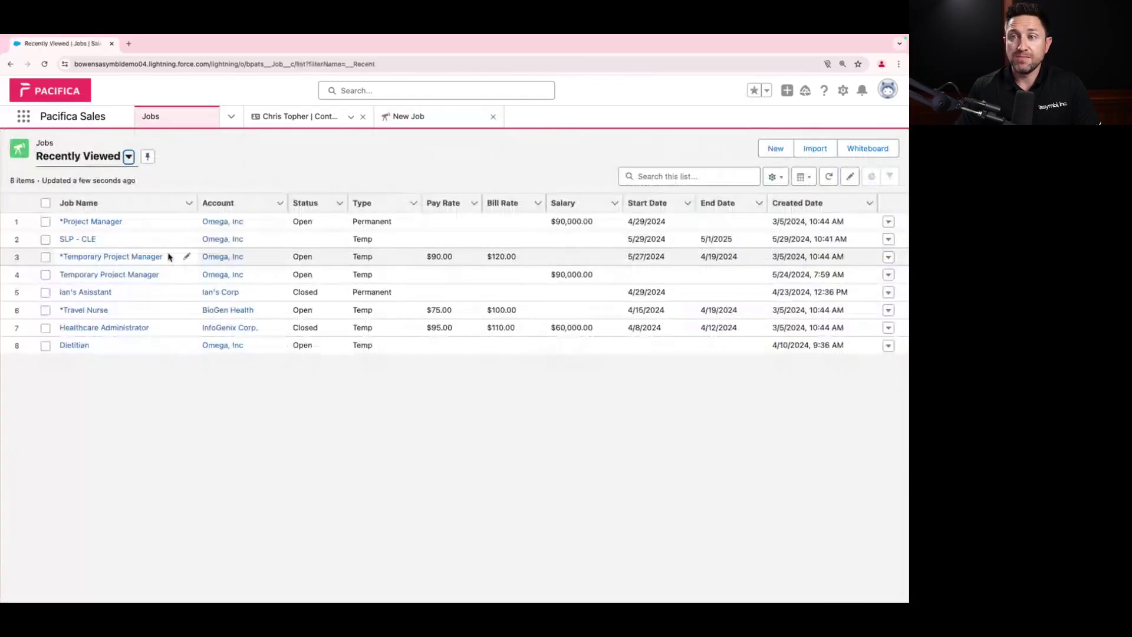
pyautogui.click(104, 224)
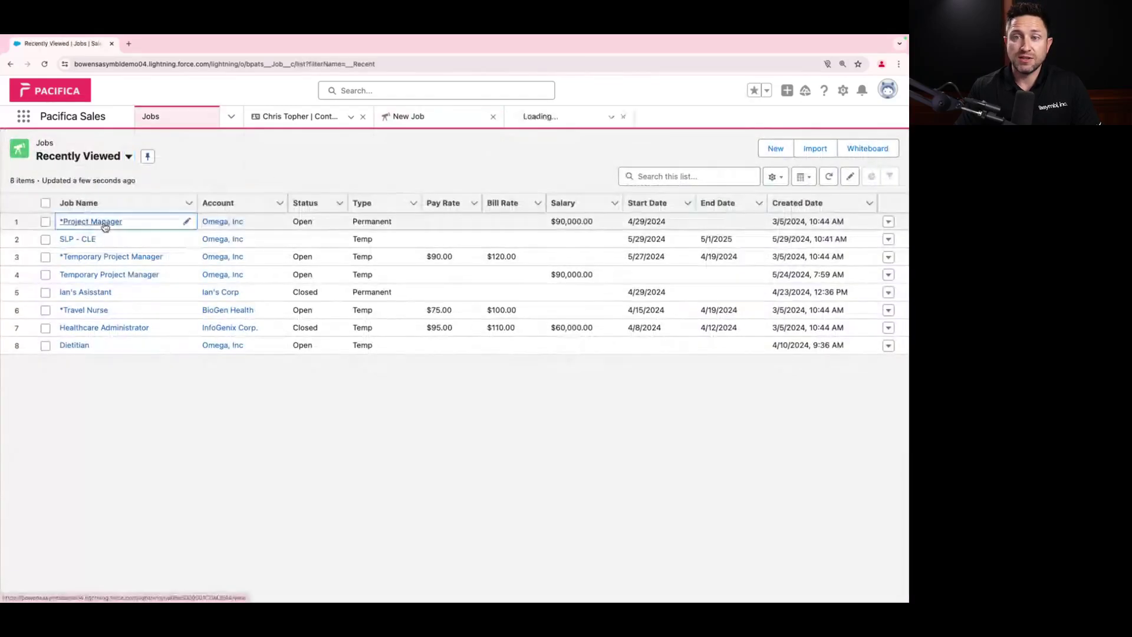
pyautogui.click(558, 118)
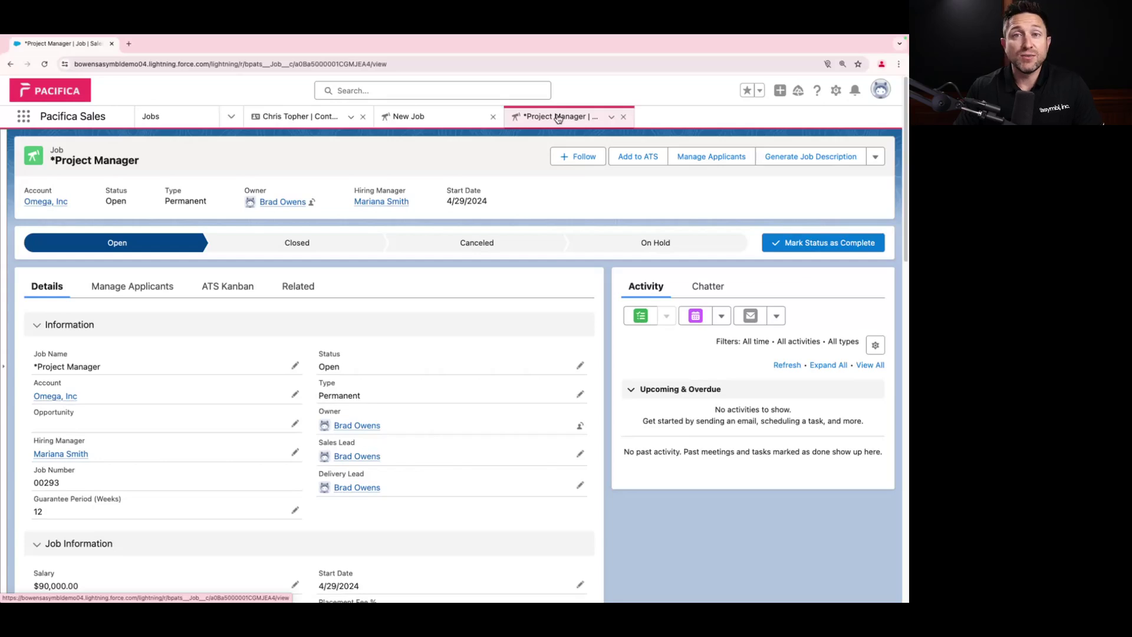
# Step: Show the job's Manage Applicants view and look over the applicant list and resume preview
pyautogui.click(132, 292)
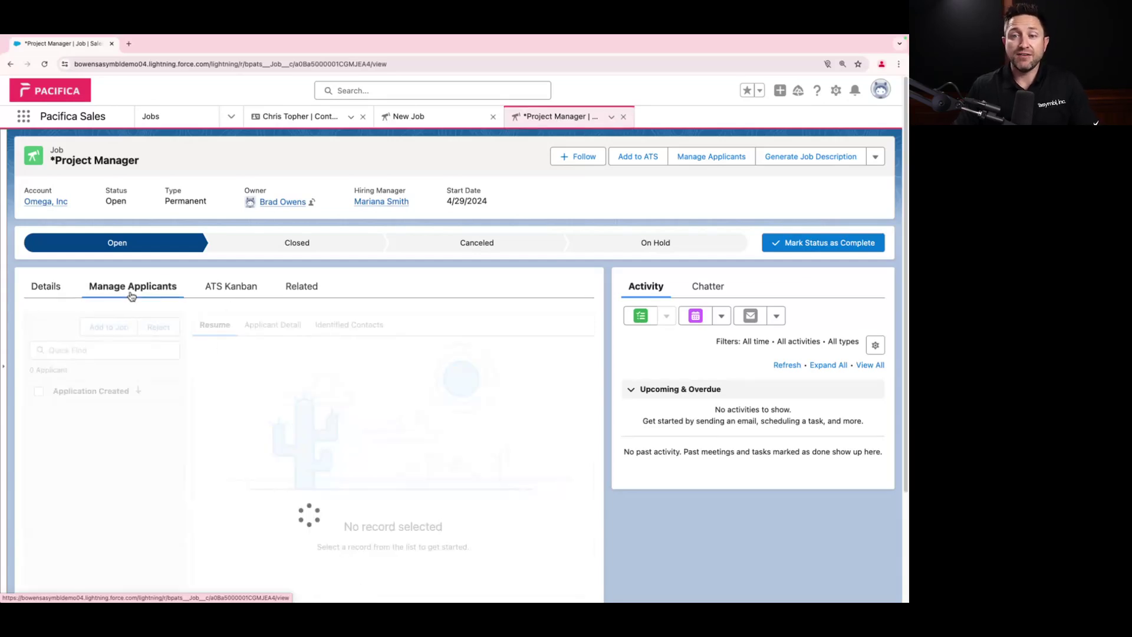
pyautogui.scroll(-1, 128, 454)
pyautogui.scroll(-1, 129, 454)
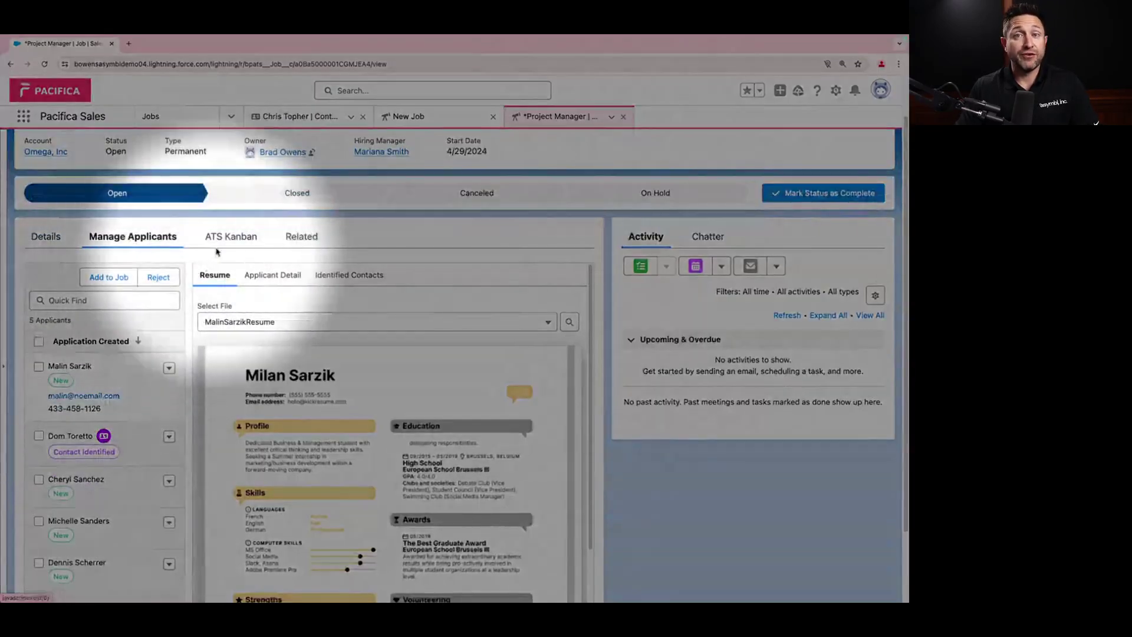
# Step: In the job's ATS Kanban, move the first Internal Review applicant to Client Submittal and skip the notification email
pyautogui.click(230, 236)
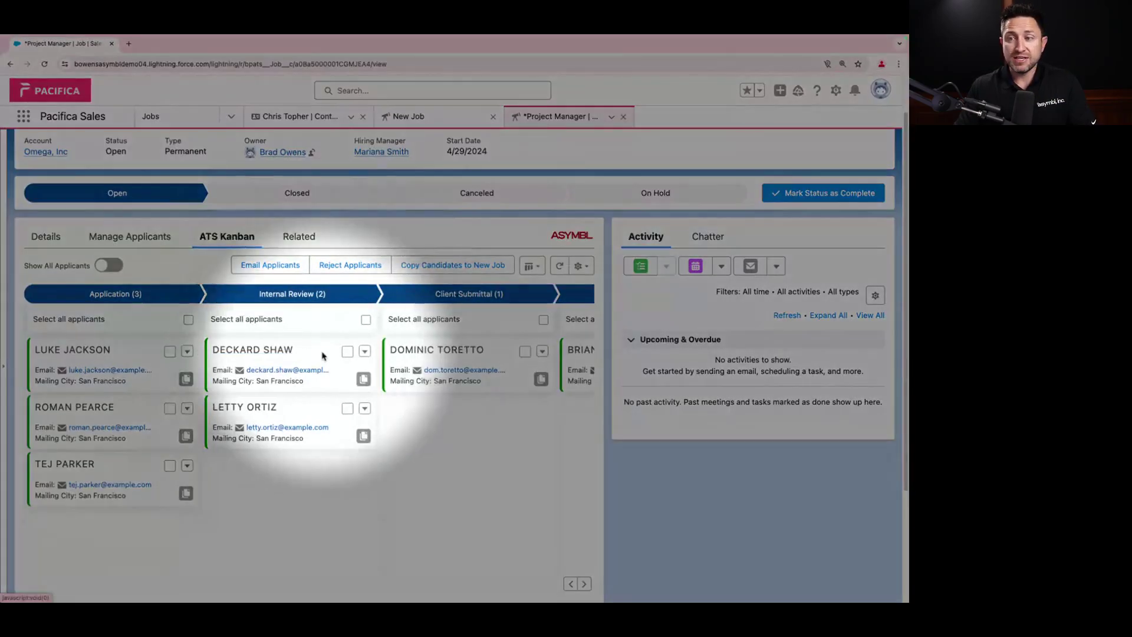
pyautogui.moveTo(322, 353); pyautogui.dragTo(470, 410)
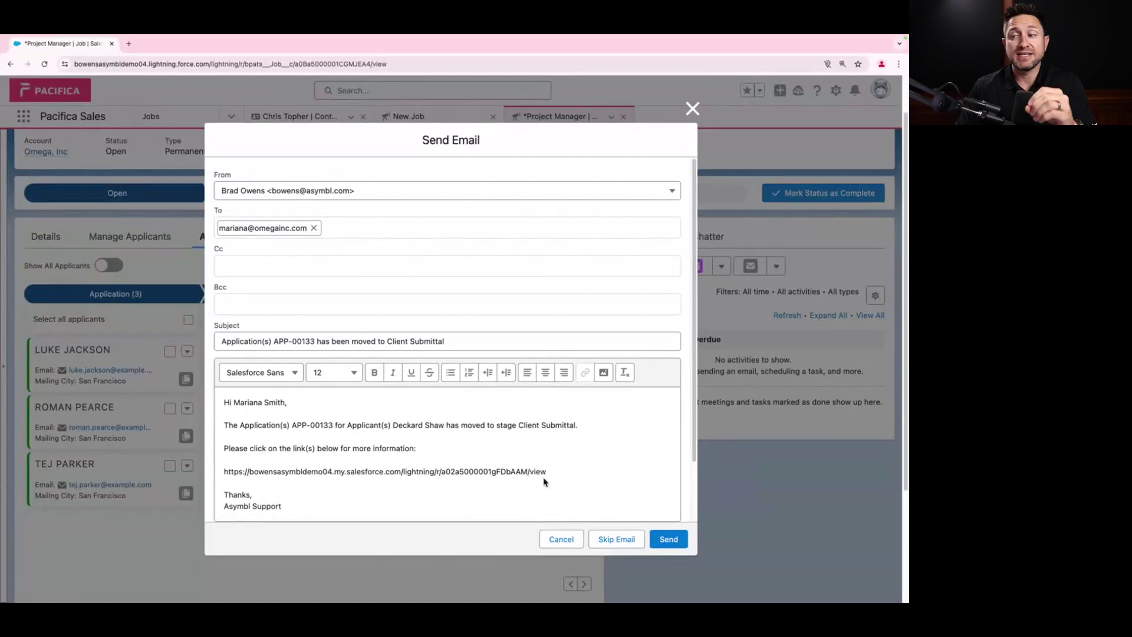
pyautogui.click(617, 539)
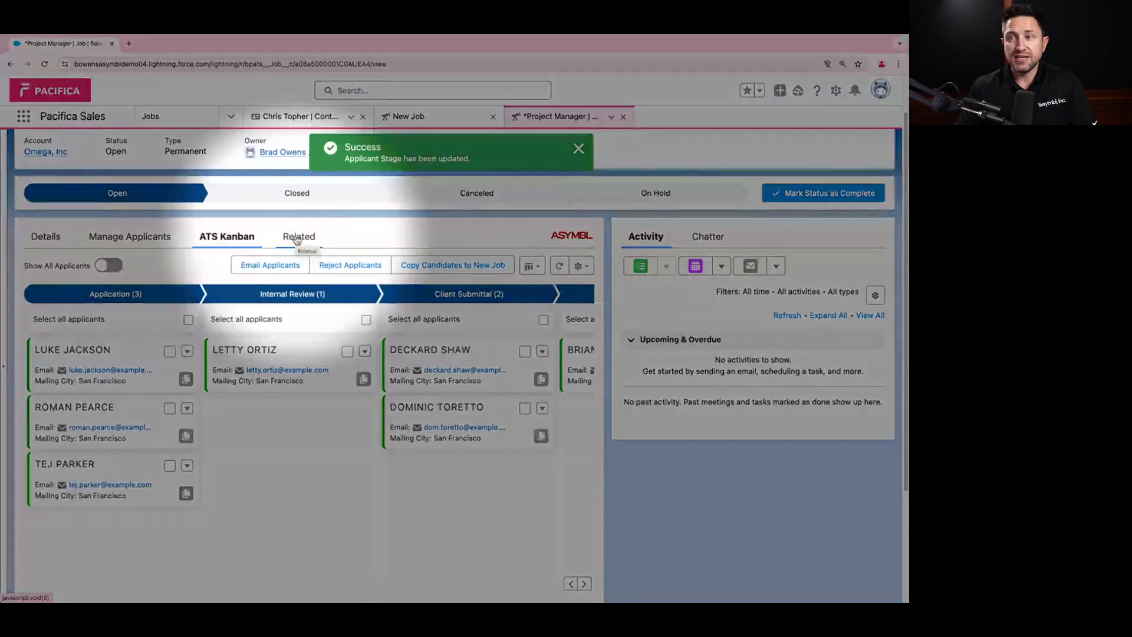
# Step: Examine the job's related applicants, interviews, offers, placements and job history
pyautogui.click(296, 237)
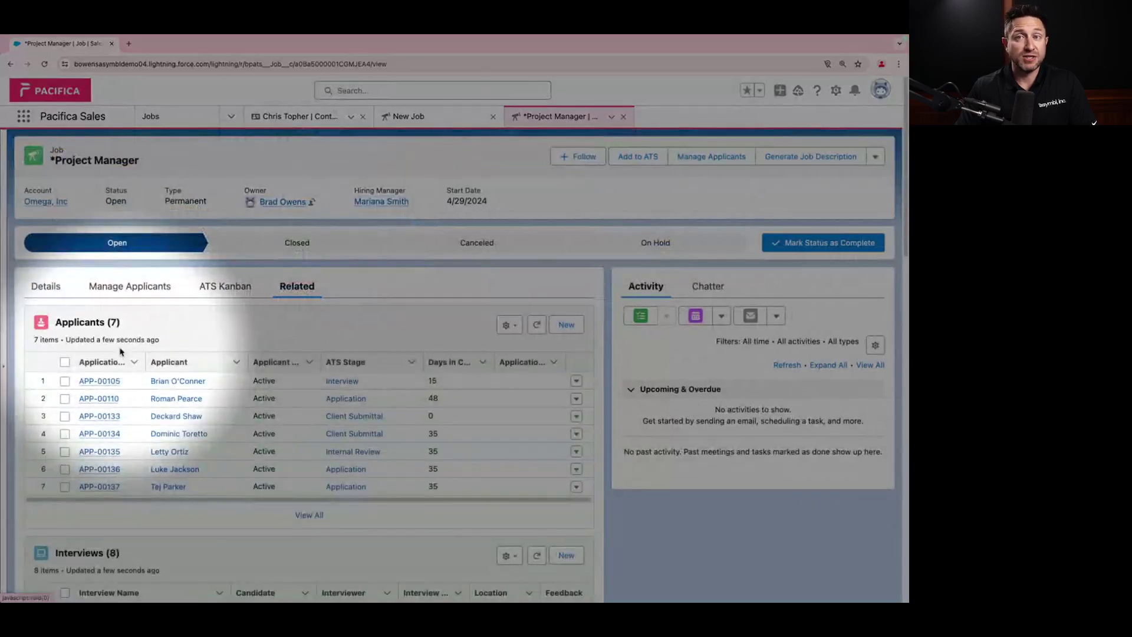
pyautogui.scroll(-3, 121, 353)
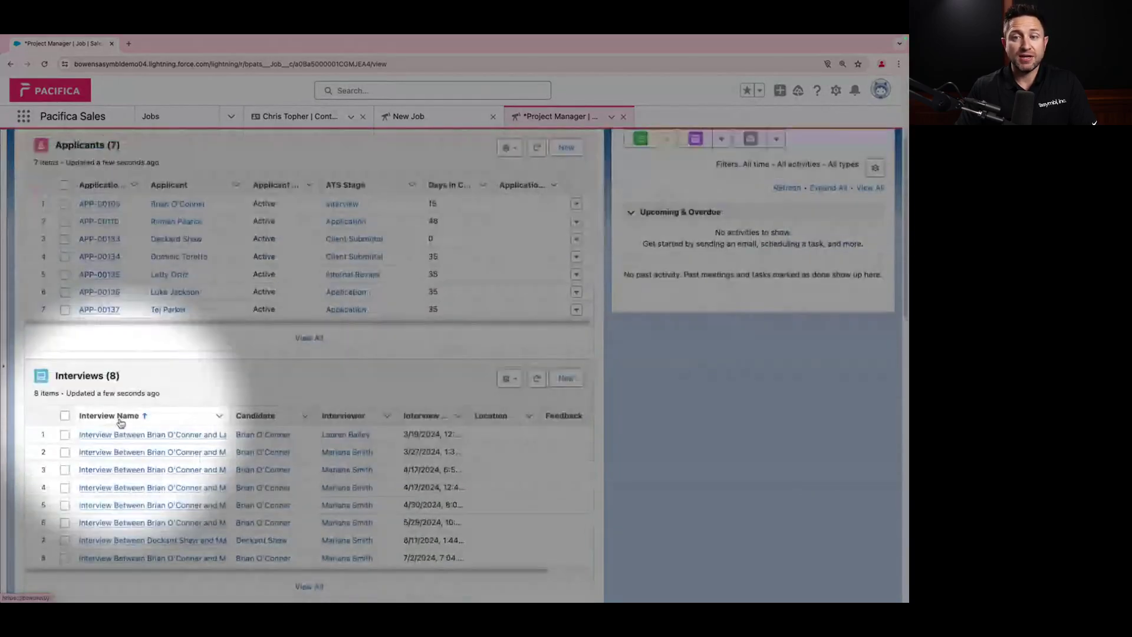
pyautogui.scroll(-4, 136, 513)
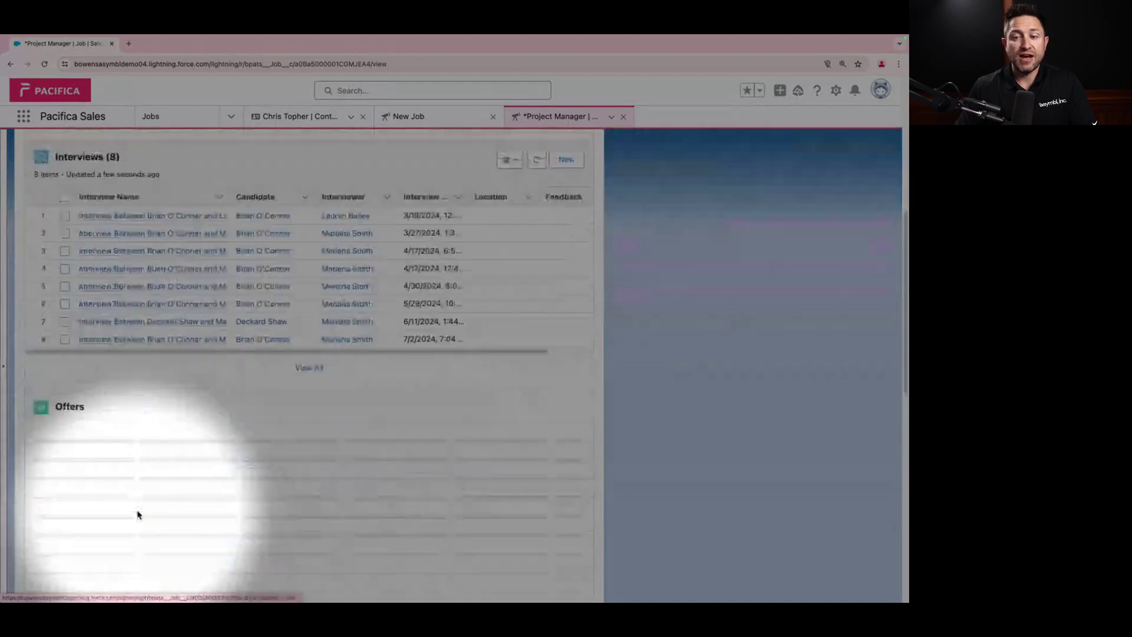
pyautogui.scroll(-1, 136, 507)
pyautogui.scroll(-1, 125, 481)
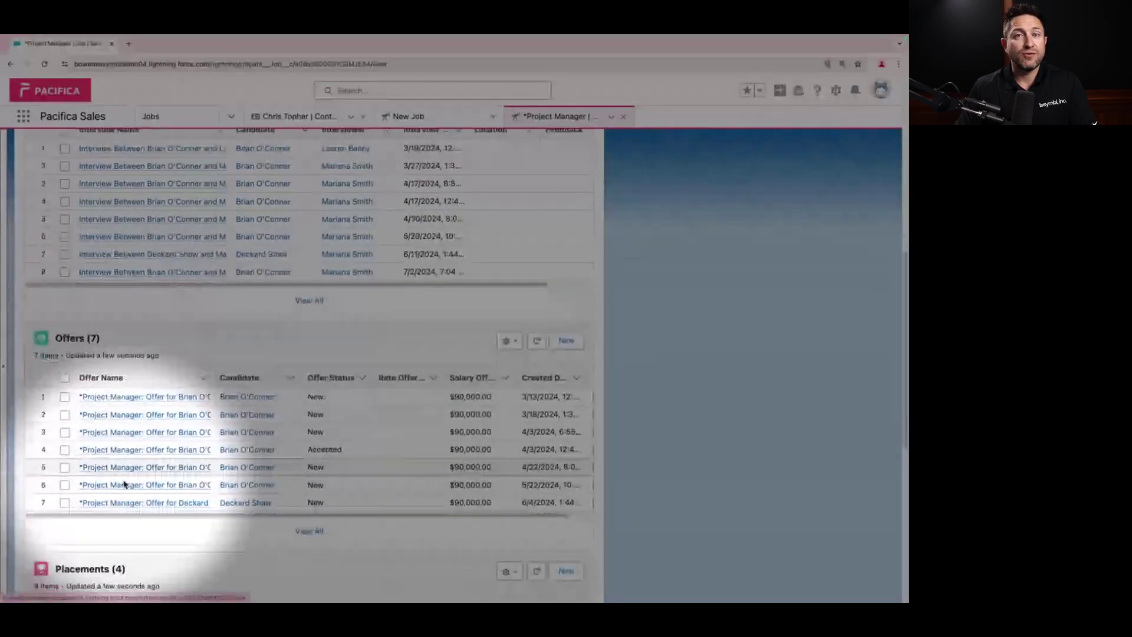
pyautogui.scroll(-3, 124, 484)
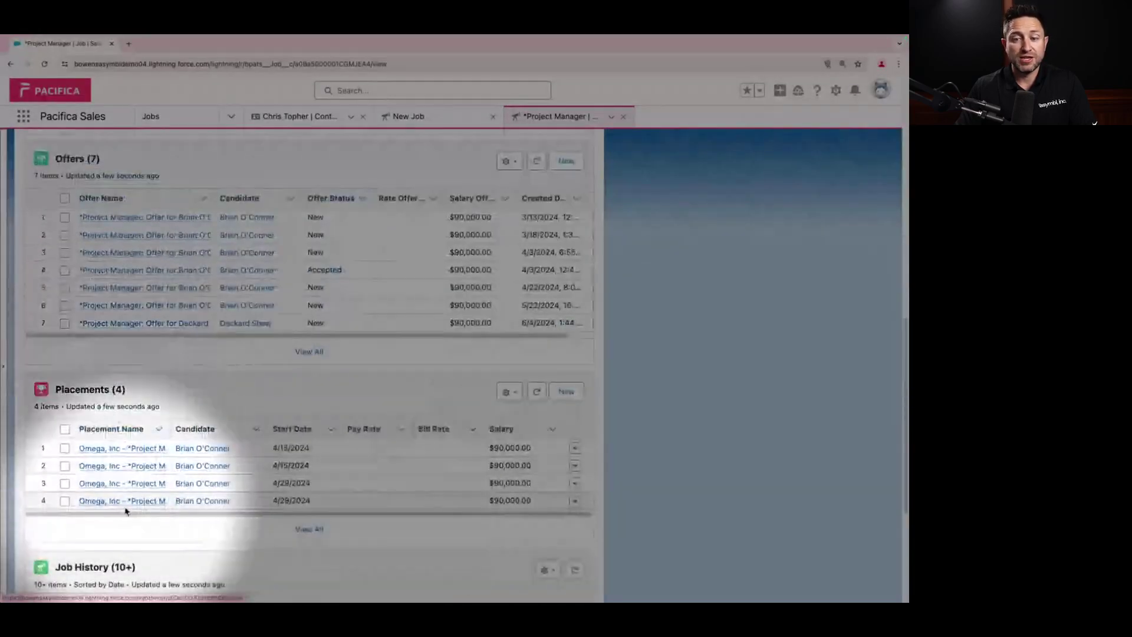
pyautogui.scroll(-4, 125, 511)
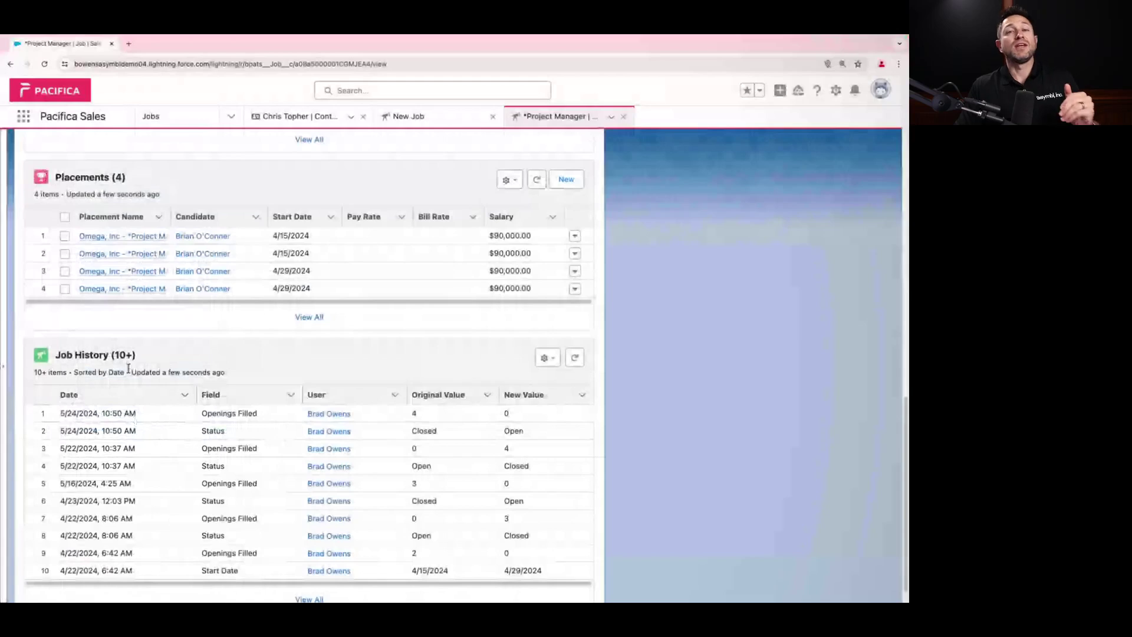
pyautogui.scroll(1, 128, 369)
pyautogui.scroll(13, 130, 372)
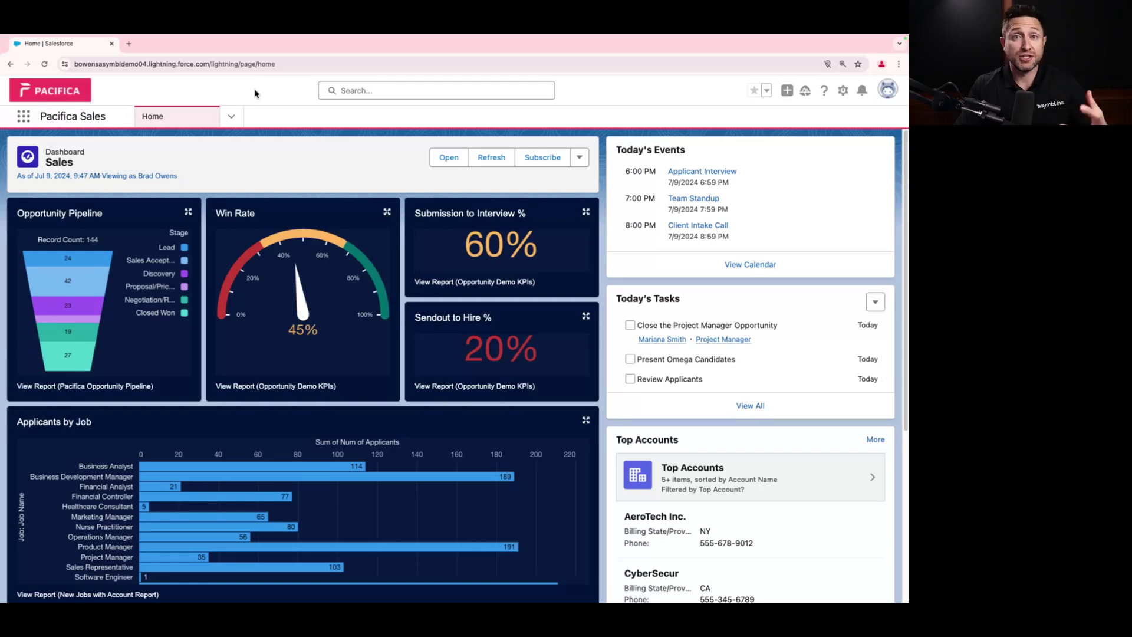
# Step: Look over the Sales dashboard on the home page and switch to the Pacifica Recruiting app
pyautogui.scroll(-2, 263, 152)
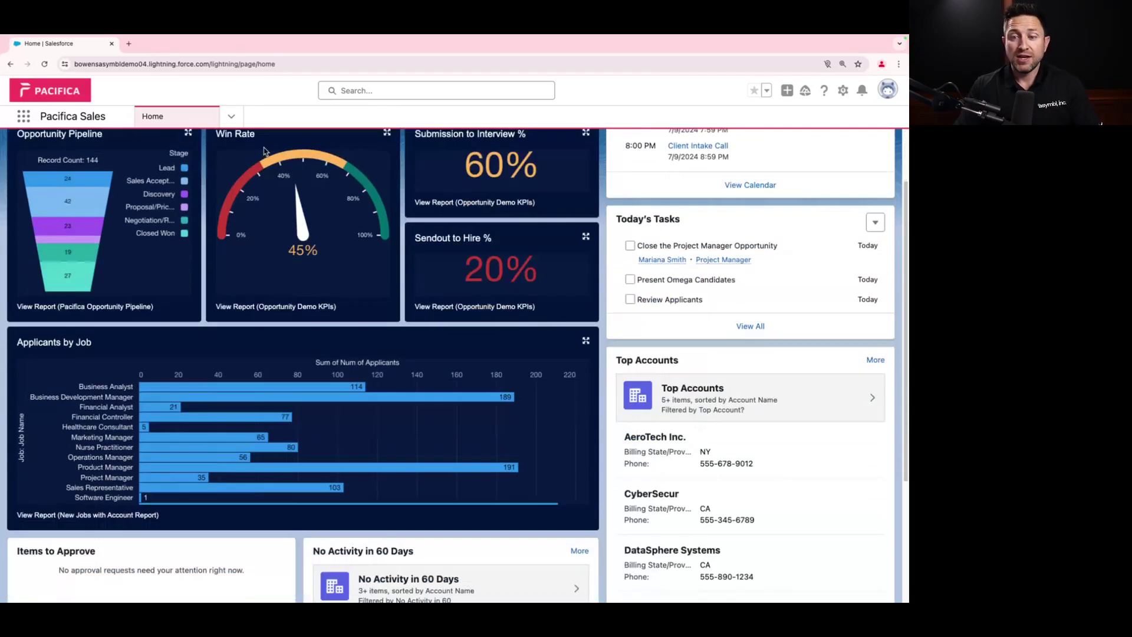
pyautogui.scroll(2, 263, 151)
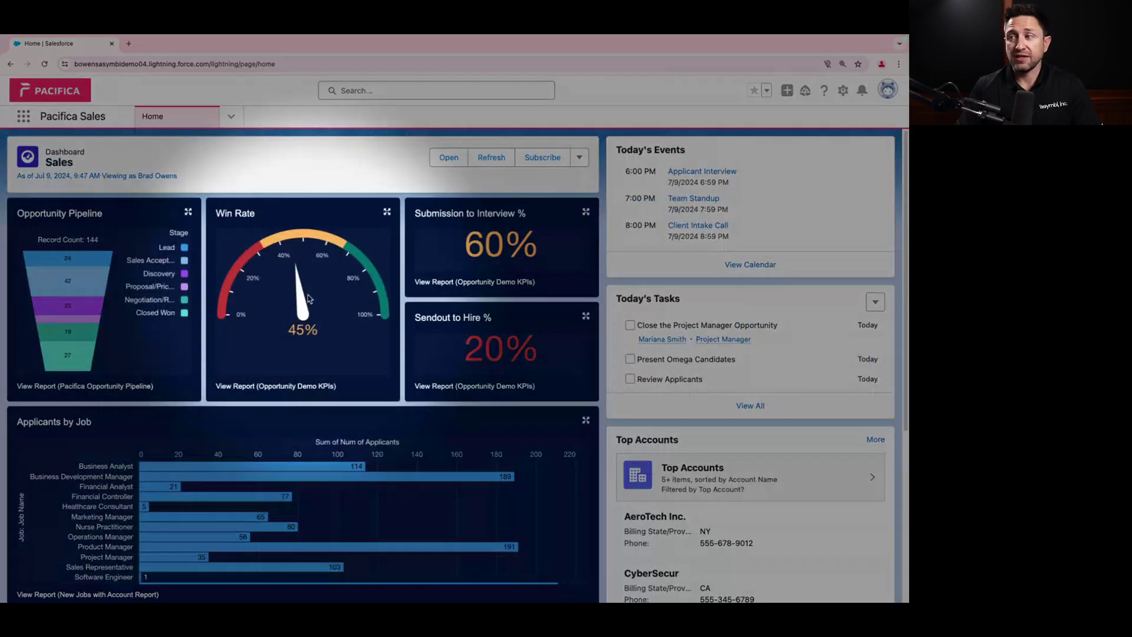
pyautogui.scroll(-1, 123, 425)
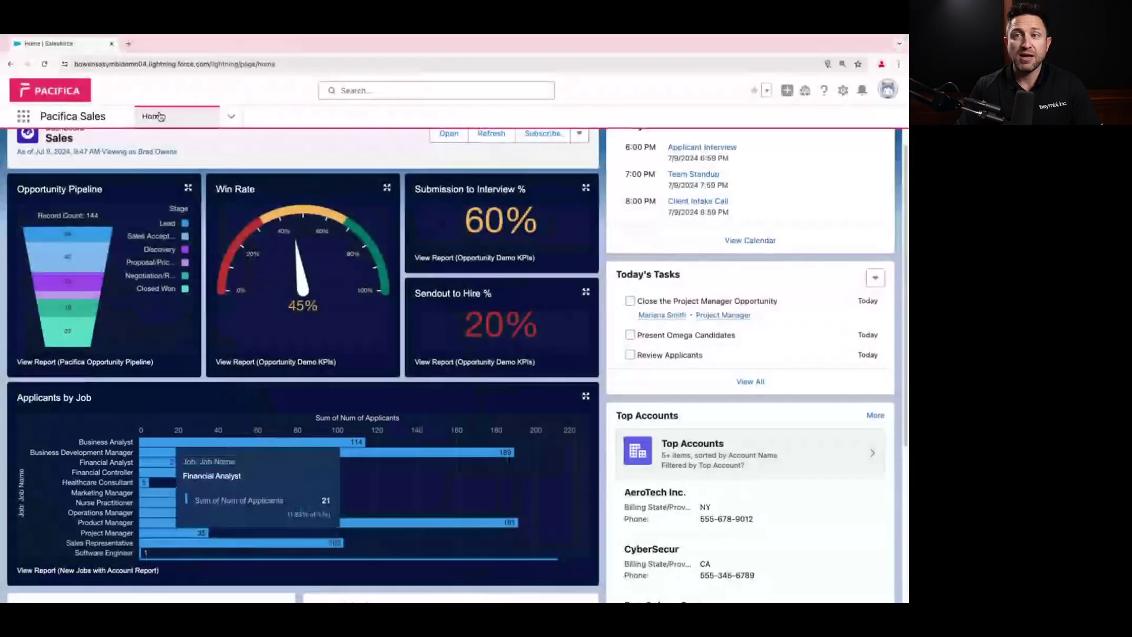
pyautogui.click(24, 116)
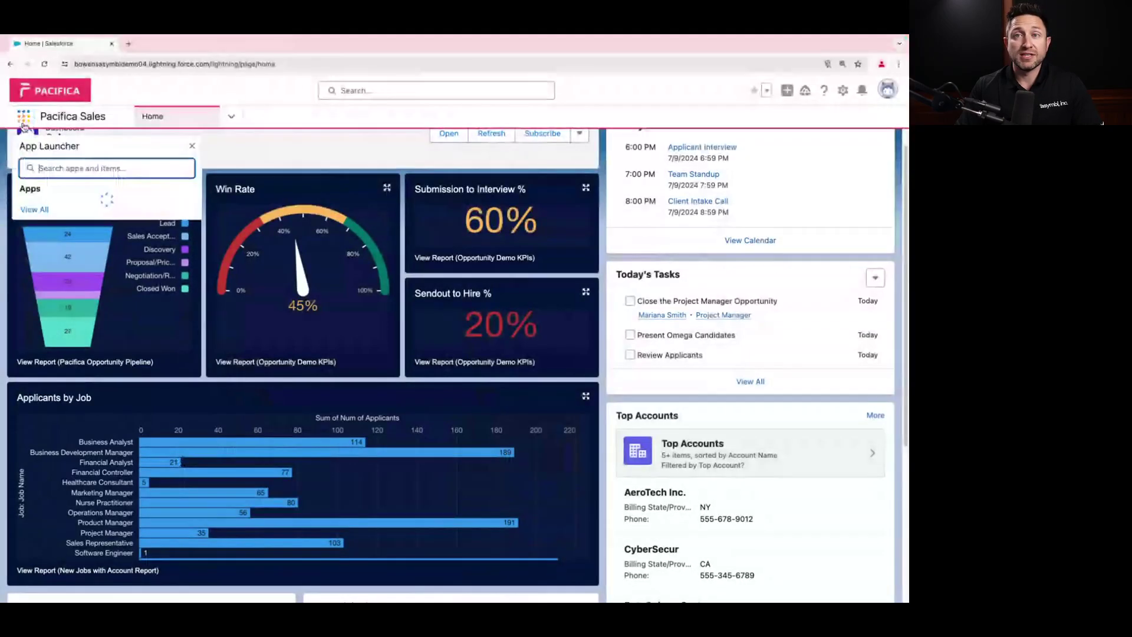
pyautogui.click(82, 230)
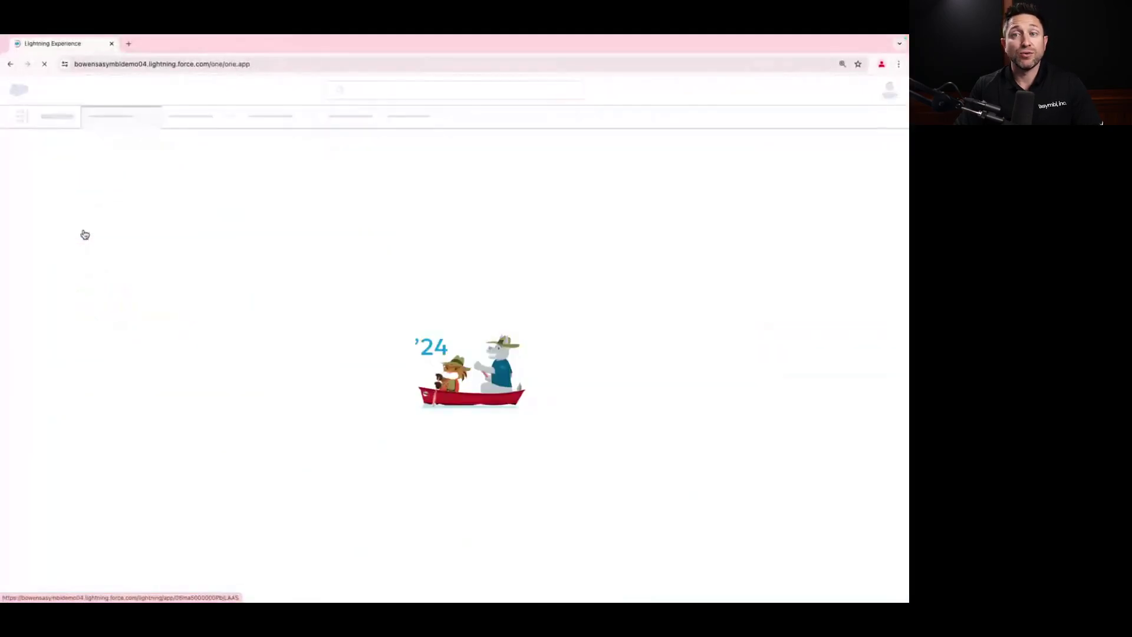
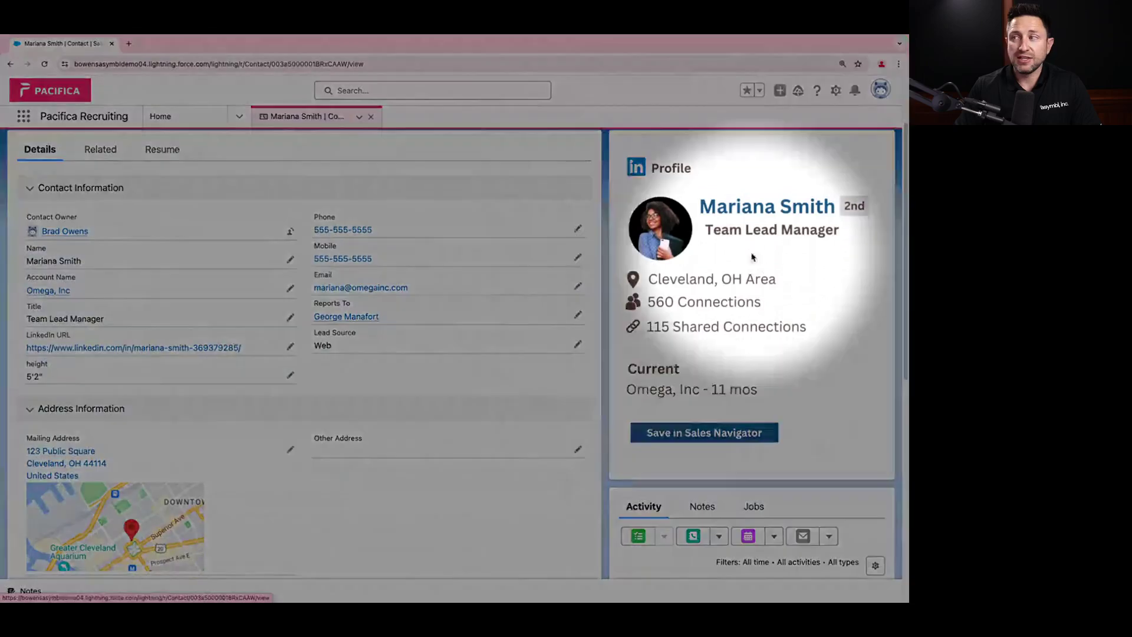
# Step: Examine the contact's activity timeline, including the upcoming task and the logged calls from previous months
pyautogui.scroll(-3, 662, 402)
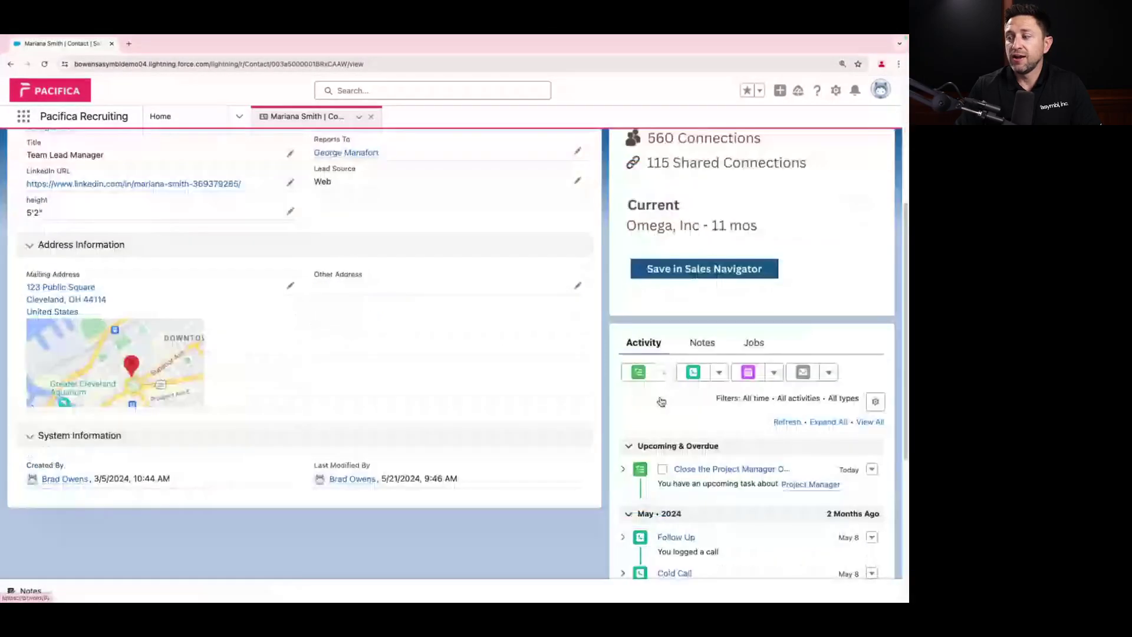
pyautogui.scroll(-1, 662, 401)
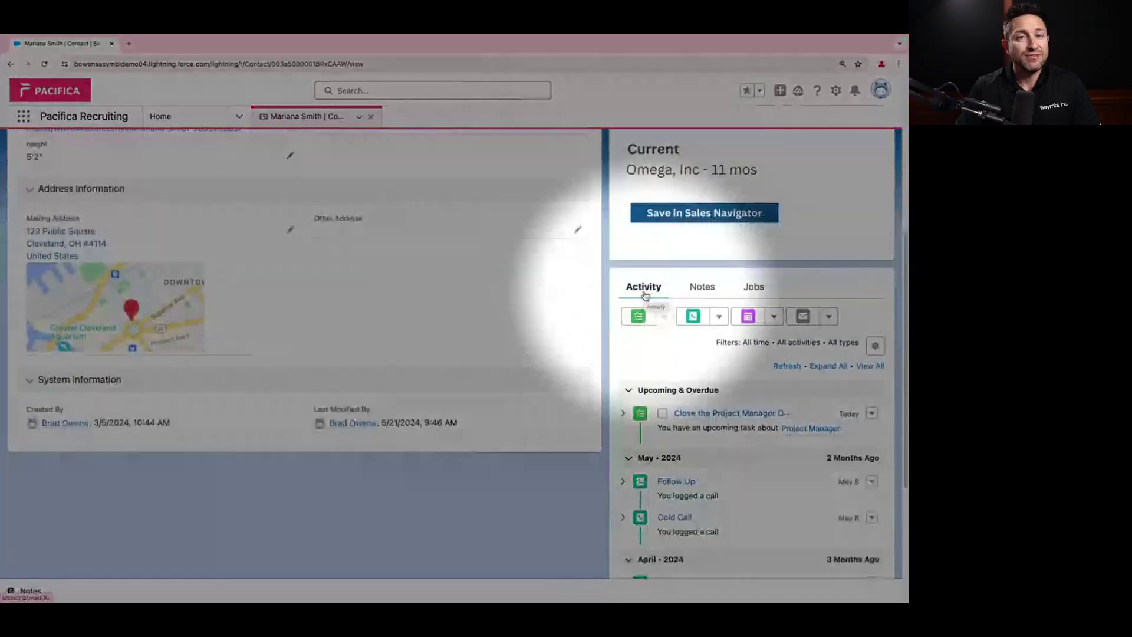
pyautogui.scroll(-1, 676, 414)
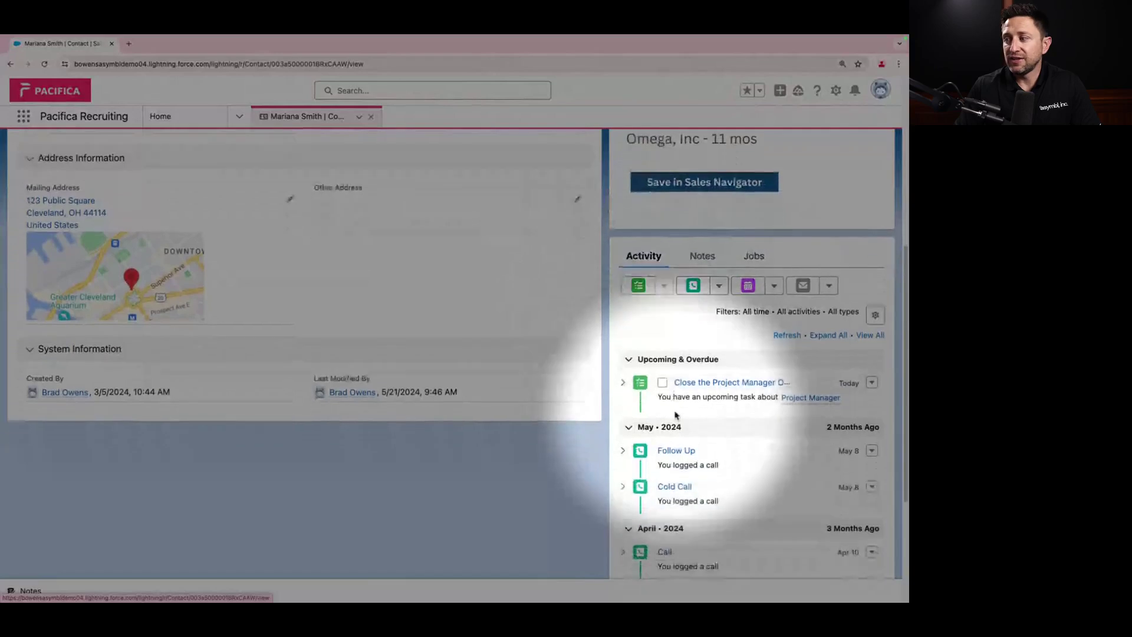
pyautogui.scroll(-1, 705, 407)
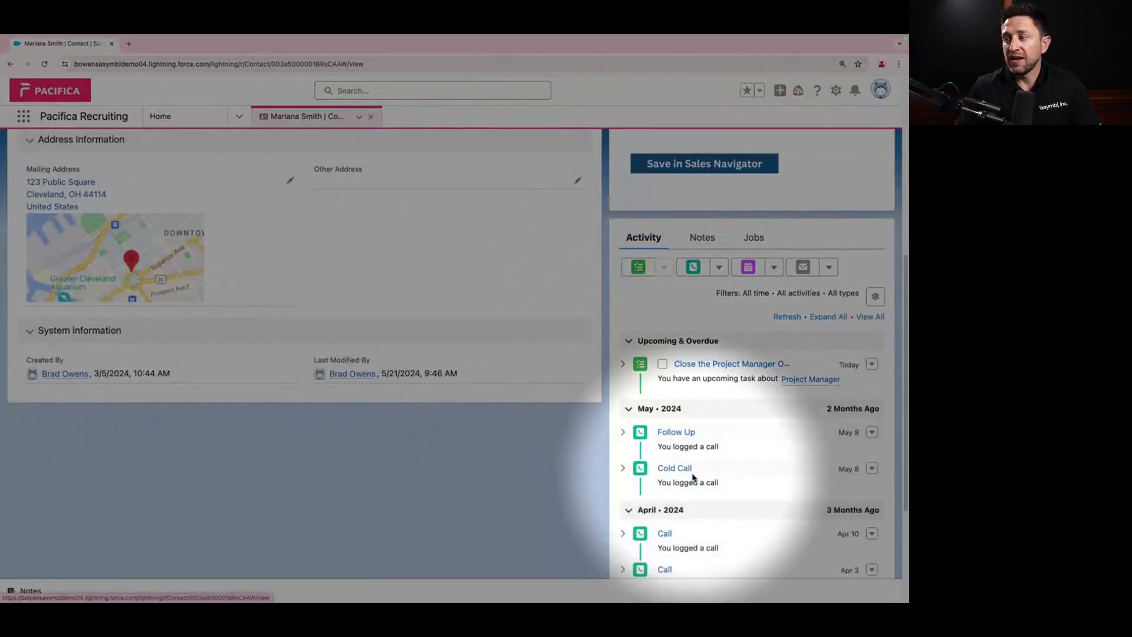
pyautogui.scroll(-1, 692, 475)
pyautogui.scroll(-3, 692, 477)
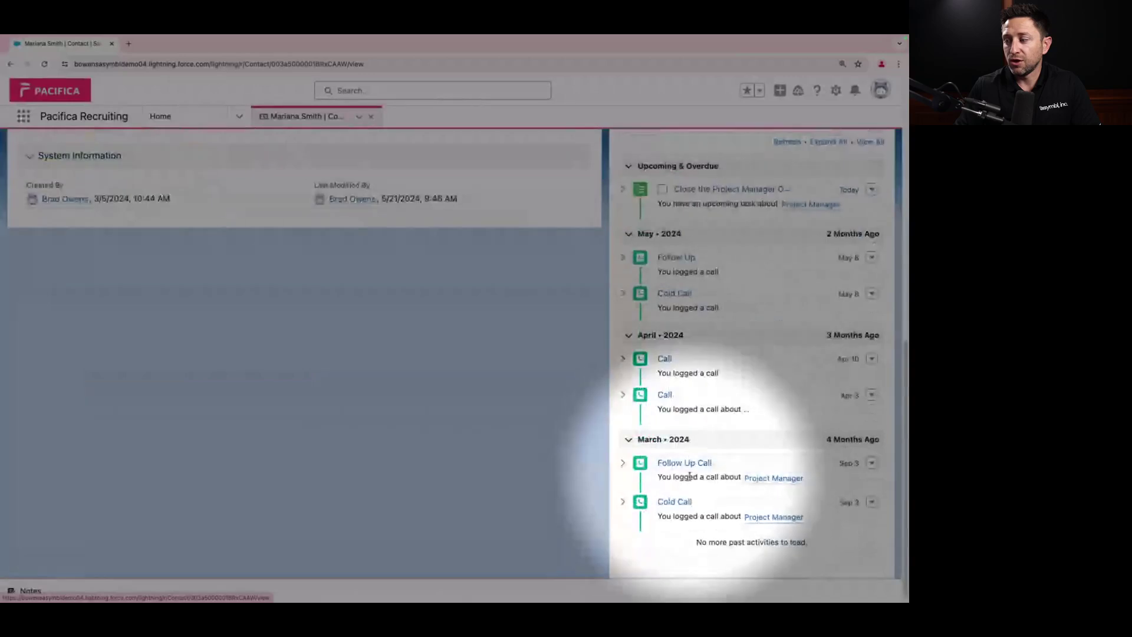
pyautogui.scroll(1, 691, 459)
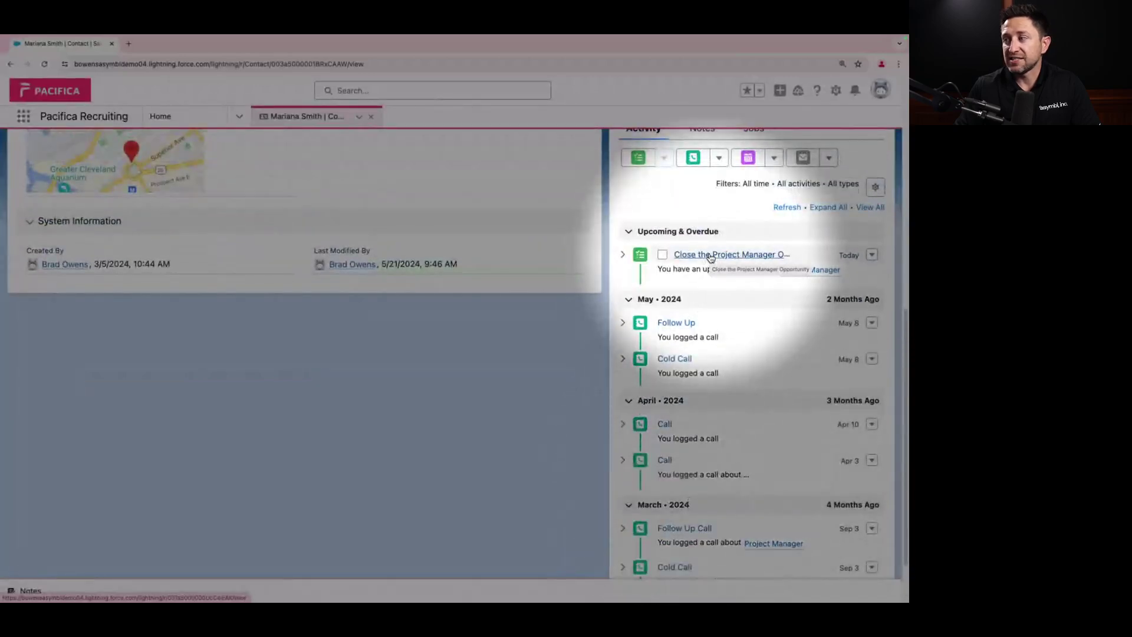
pyautogui.scroll(4, 710, 258)
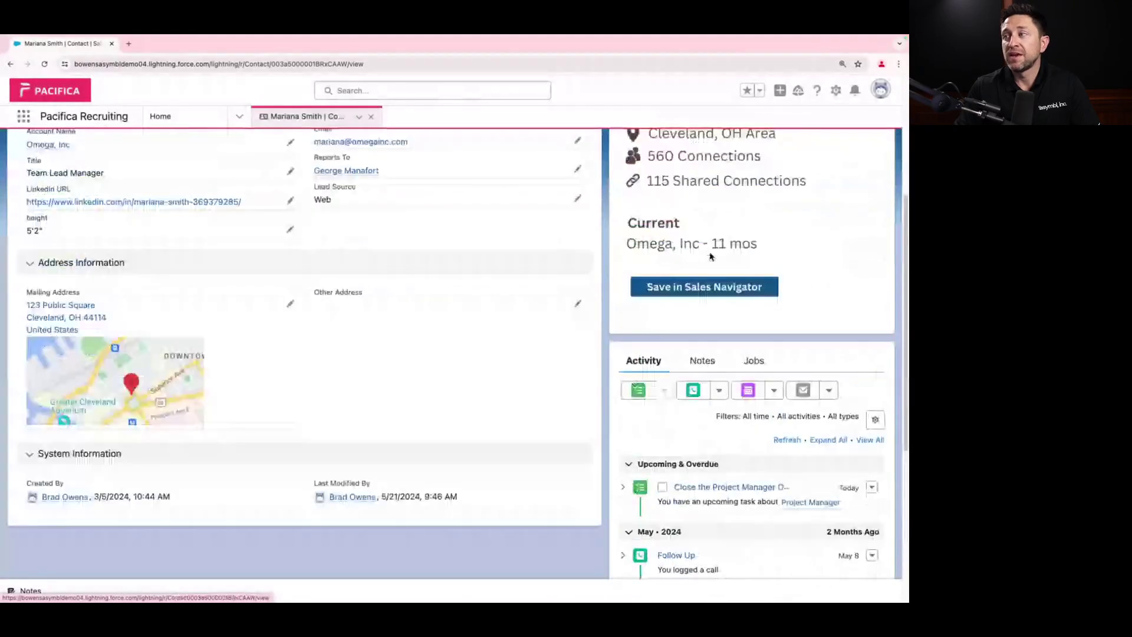
pyautogui.scroll(-2, 710, 422)
pyautogui.scroll(-2, 710, 422)
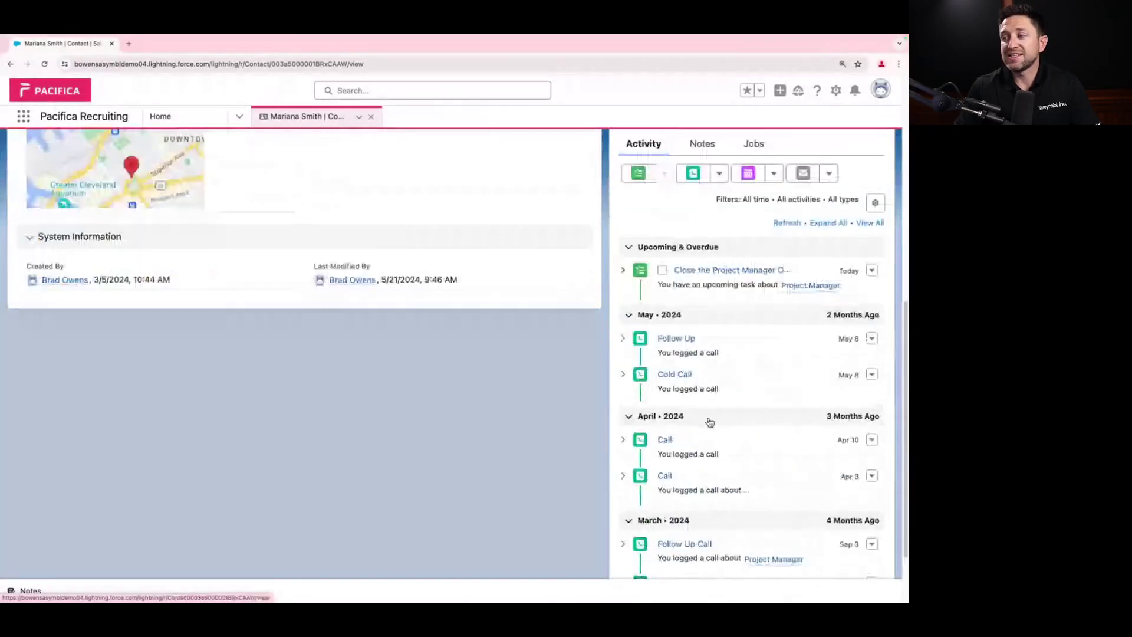
# Step: Open the contact's account, Omega, Inc, and show the account's details
pyautogui.scroll(4, 710, 422)
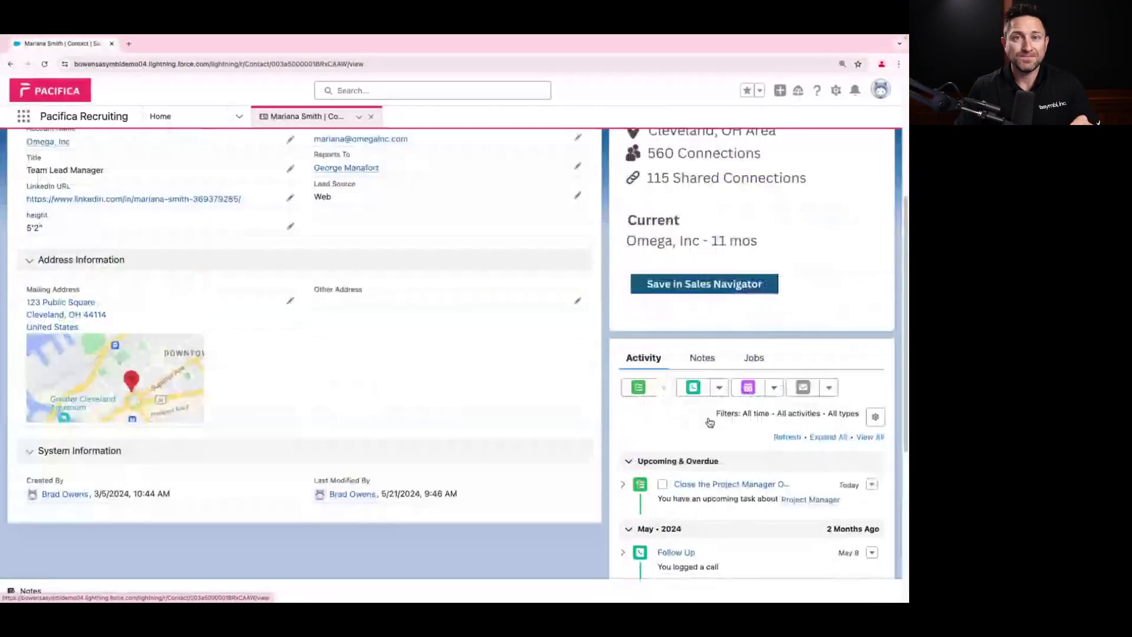
pyautogui.scroll(4, 710, 422)
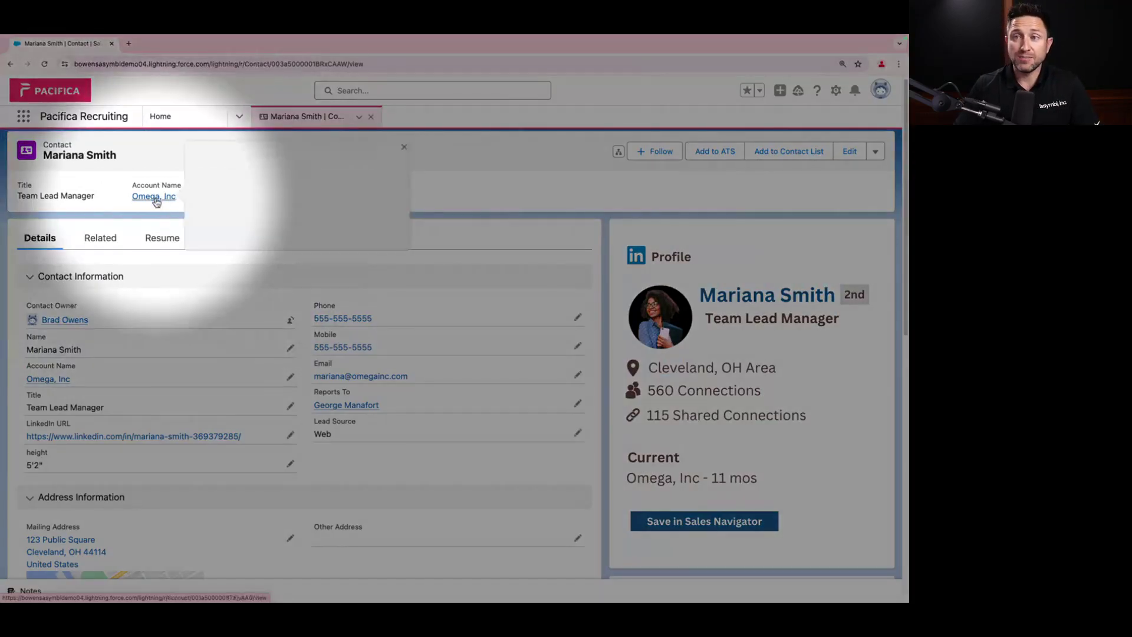
pyautogui.click(154, 197)
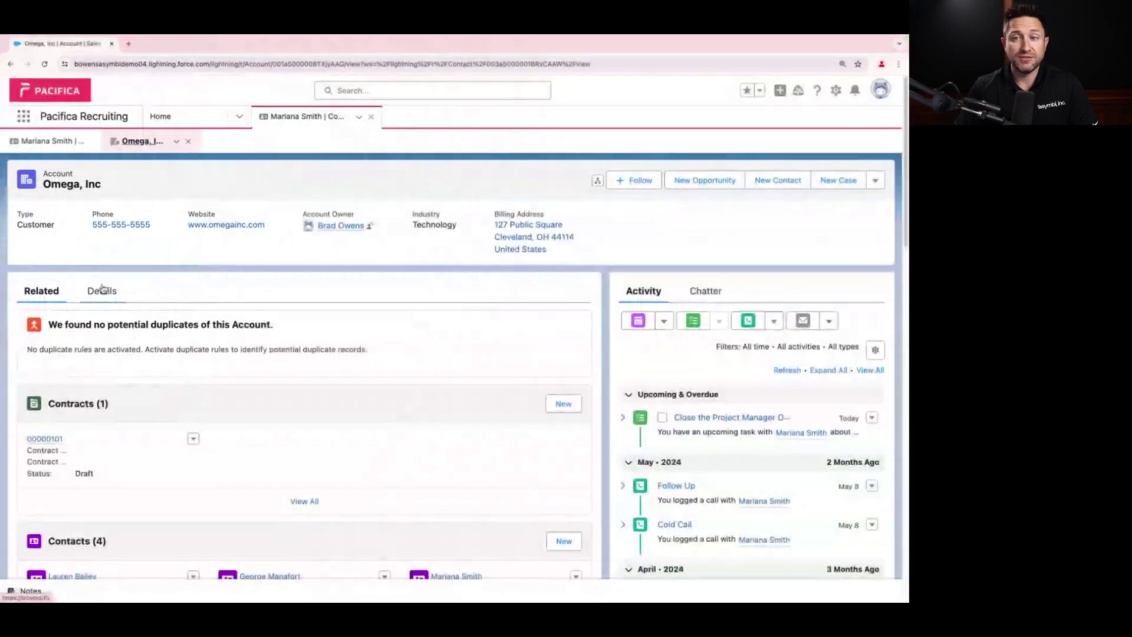
pyautogui.click(102, 289)
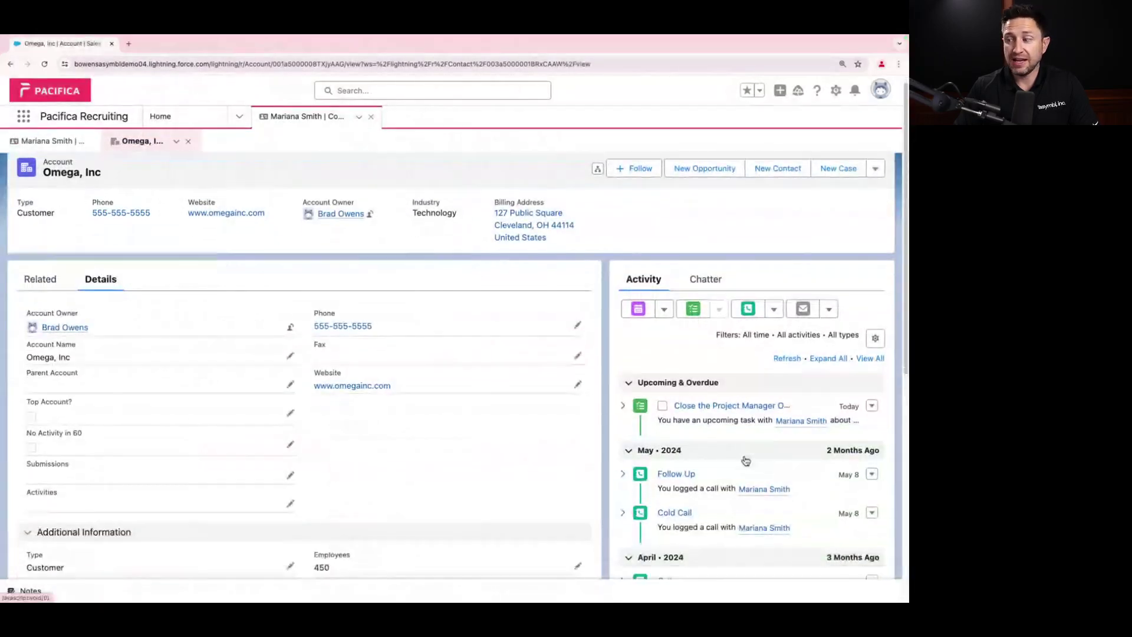
# Step: Examine the account's activity timeline, from the upcoming task back through the logged calls of previous months
pyautogui.scroll(-2, 747, 460)
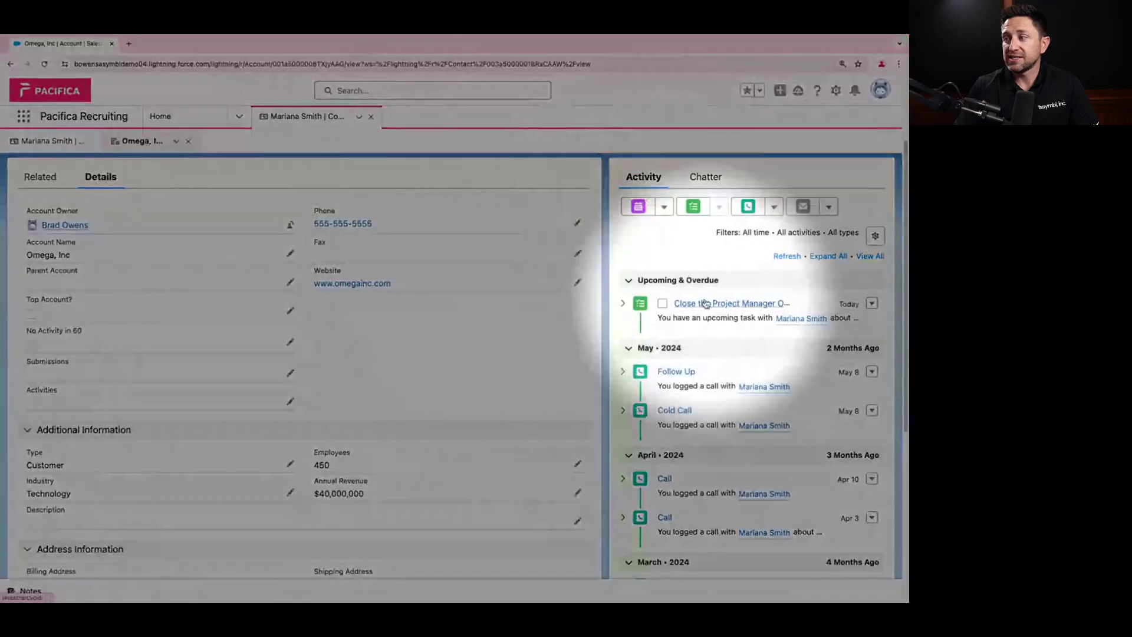
pyautogui.scroll(-1, 705, 449)
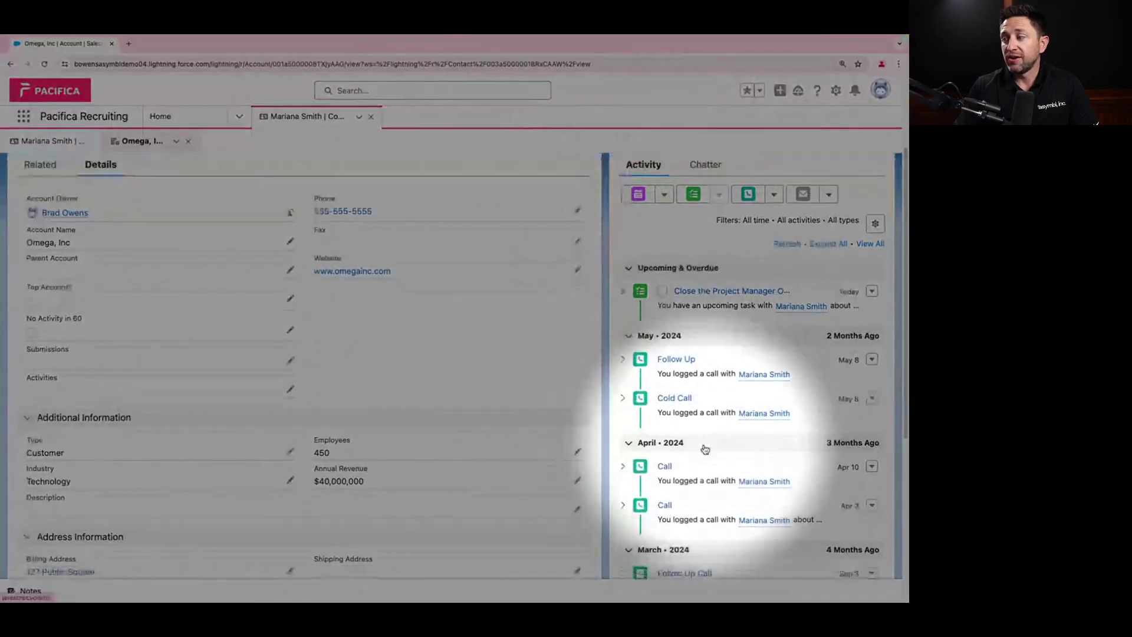
pyautogui.scroll(-3, 705, 450)
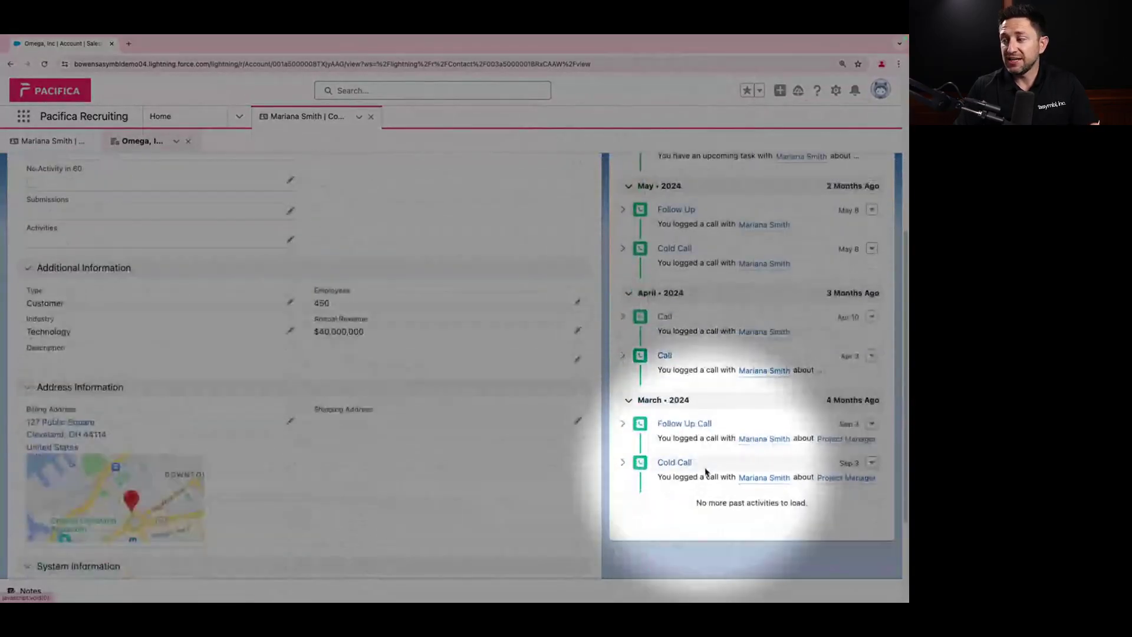
pyautogui.scroll(5, 706, 470)
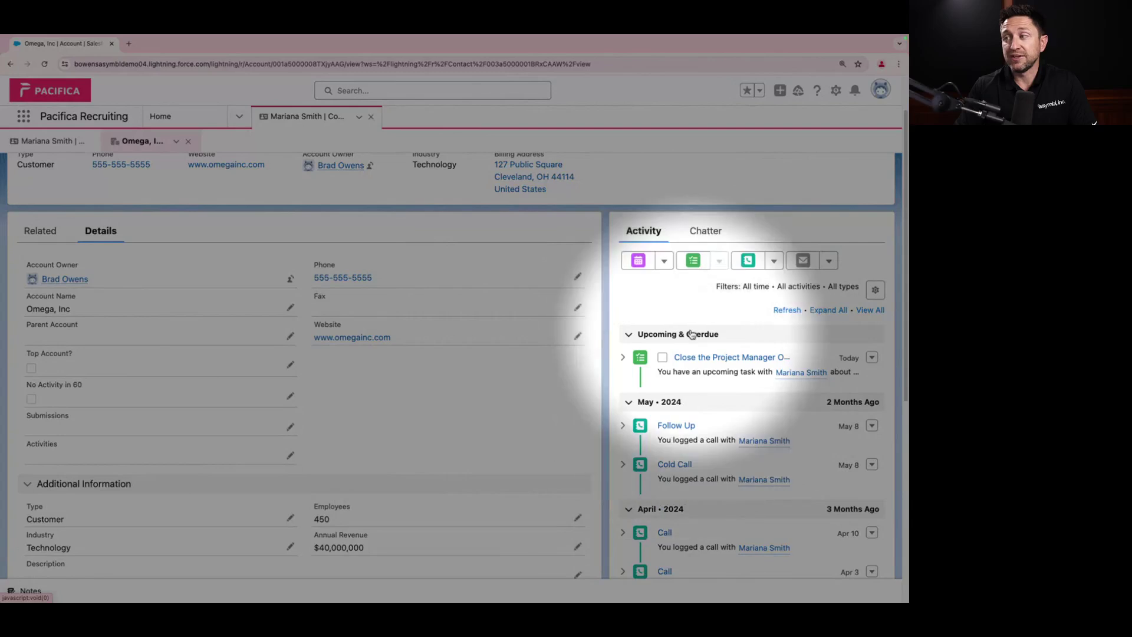
pyautogui.scroll(1, 676, 306)
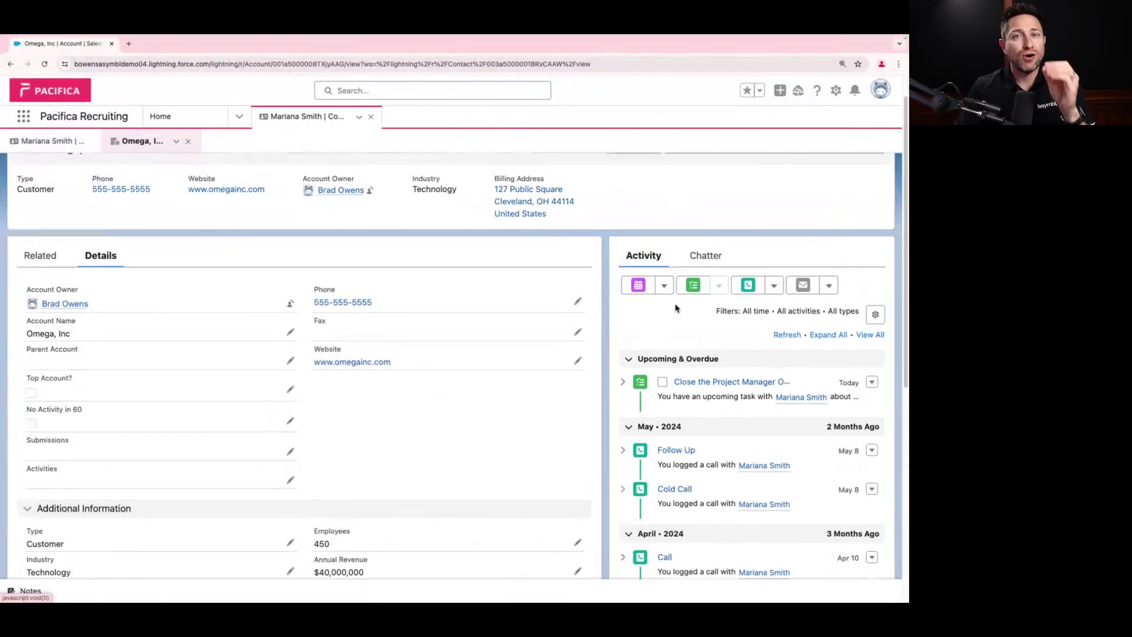
pyautogui.scroll(1, 676, 307)
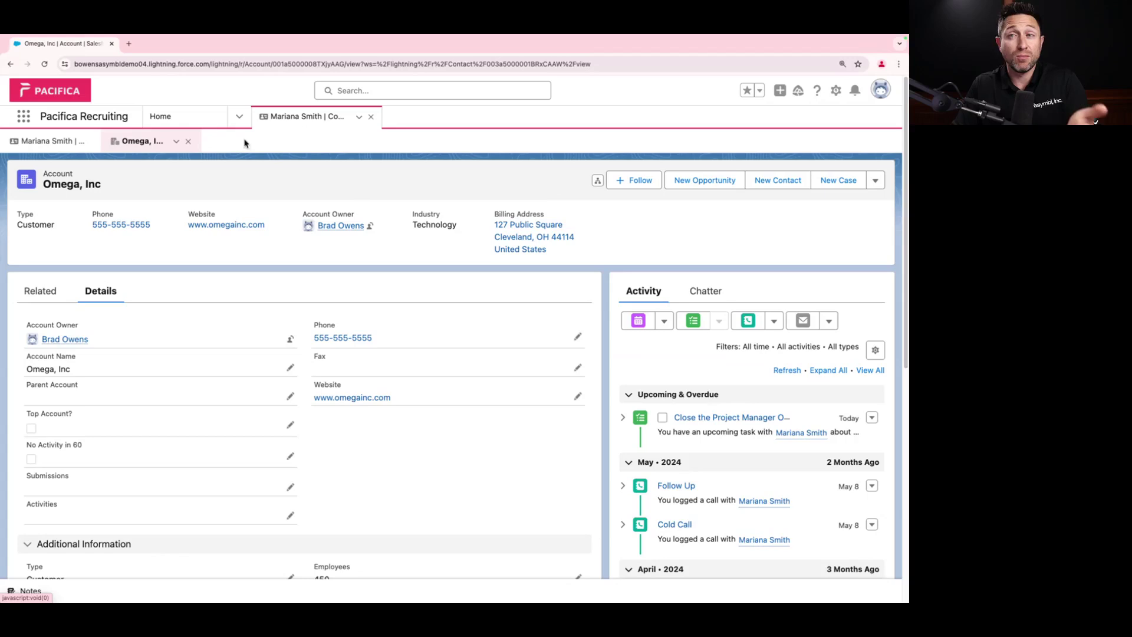
# Step: Find the Reports item by searching for "report" and open it
pyautogui.click(239, 116)
pyautogui.click(24, 116)
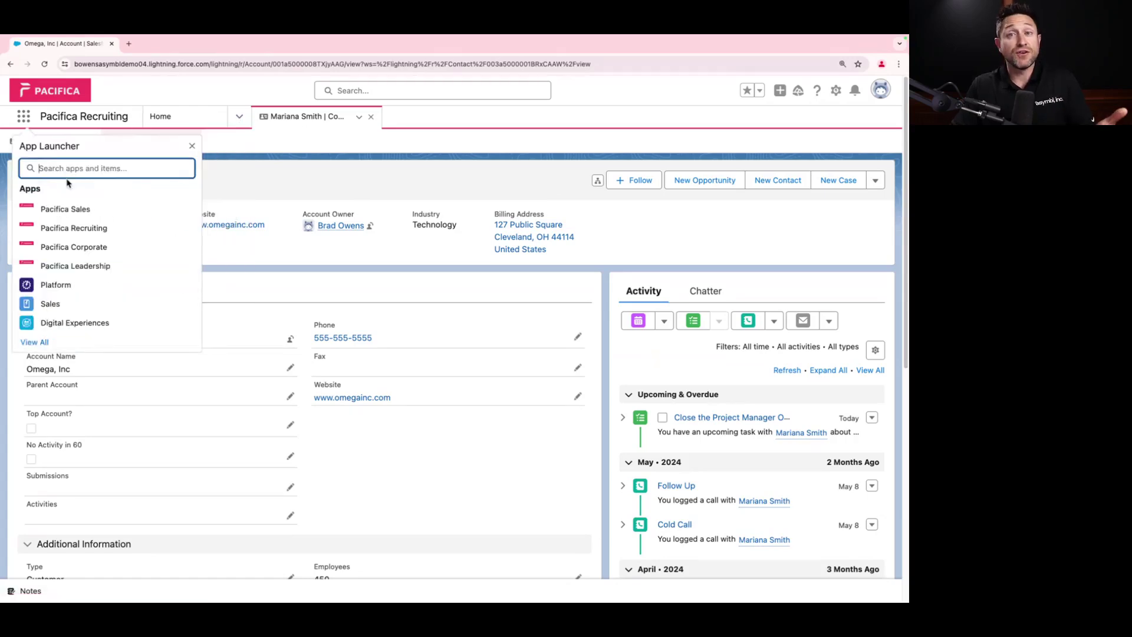
pyautogui.write('report')
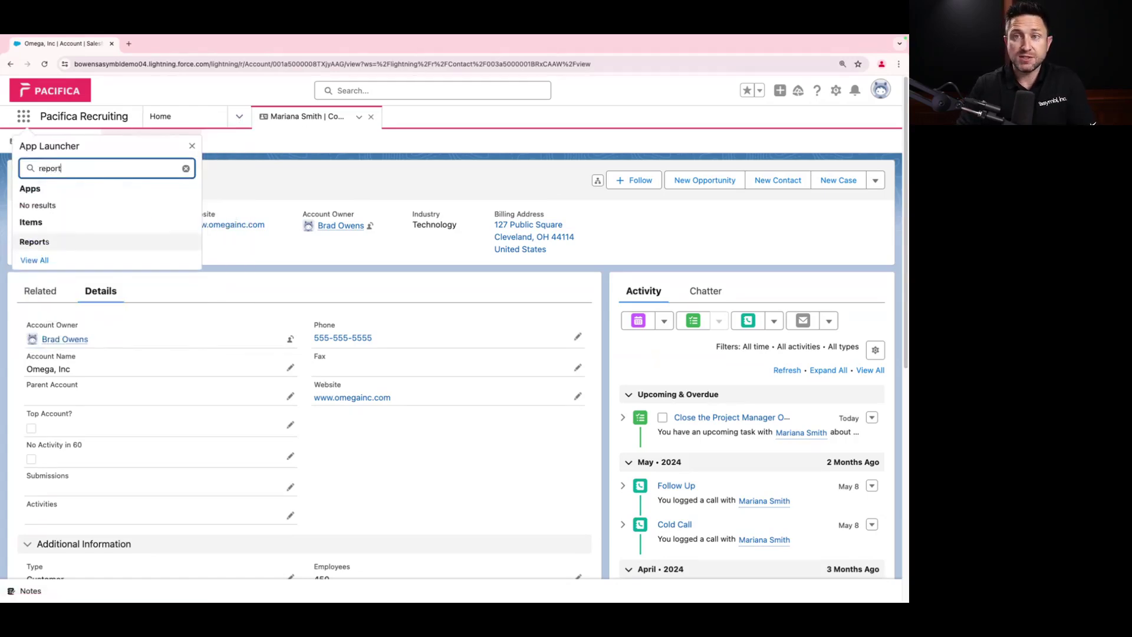
pyautogui.click(54, 241)
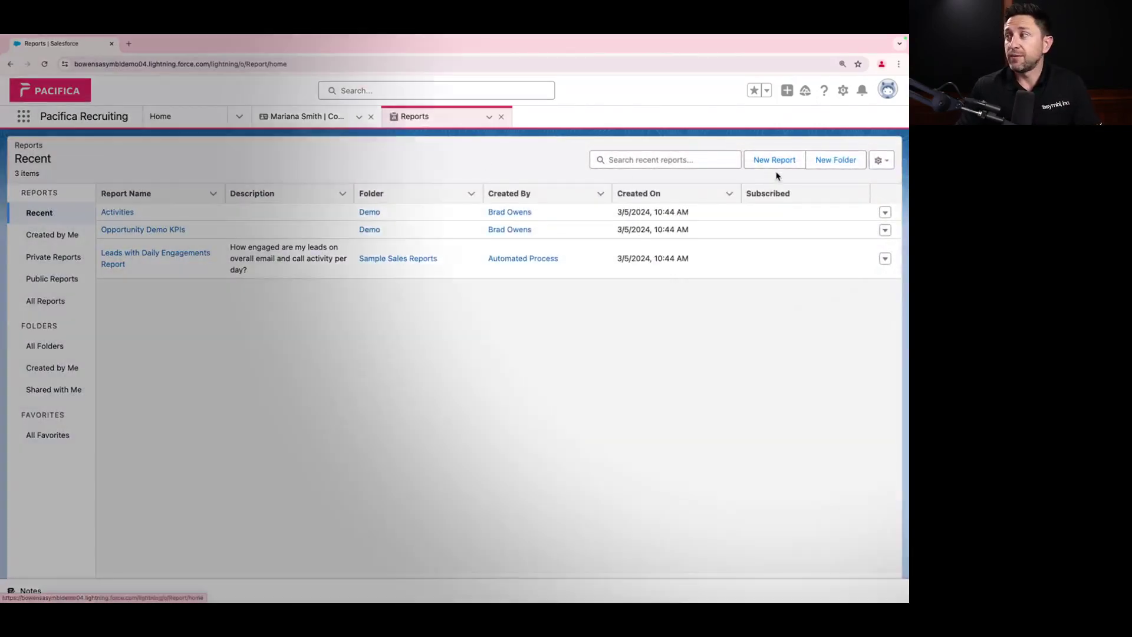
# Step: Start a new report based on the report type Jobs with ATS Stages with Job Applicants
pyautogui.click(774, 160)
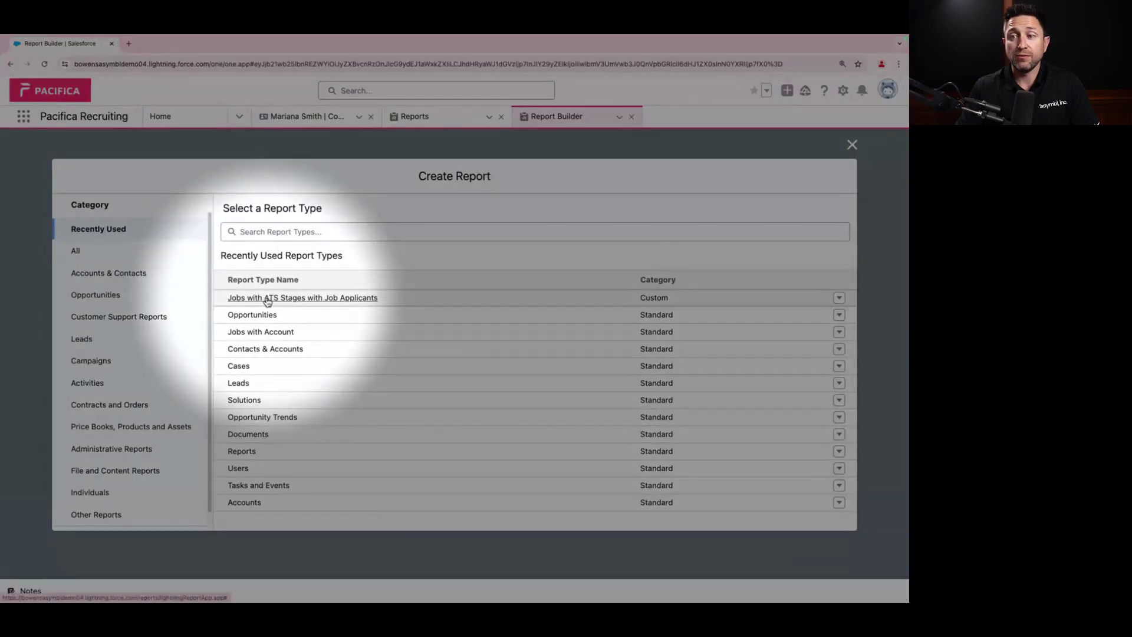
pyautogui.click(268, 299)
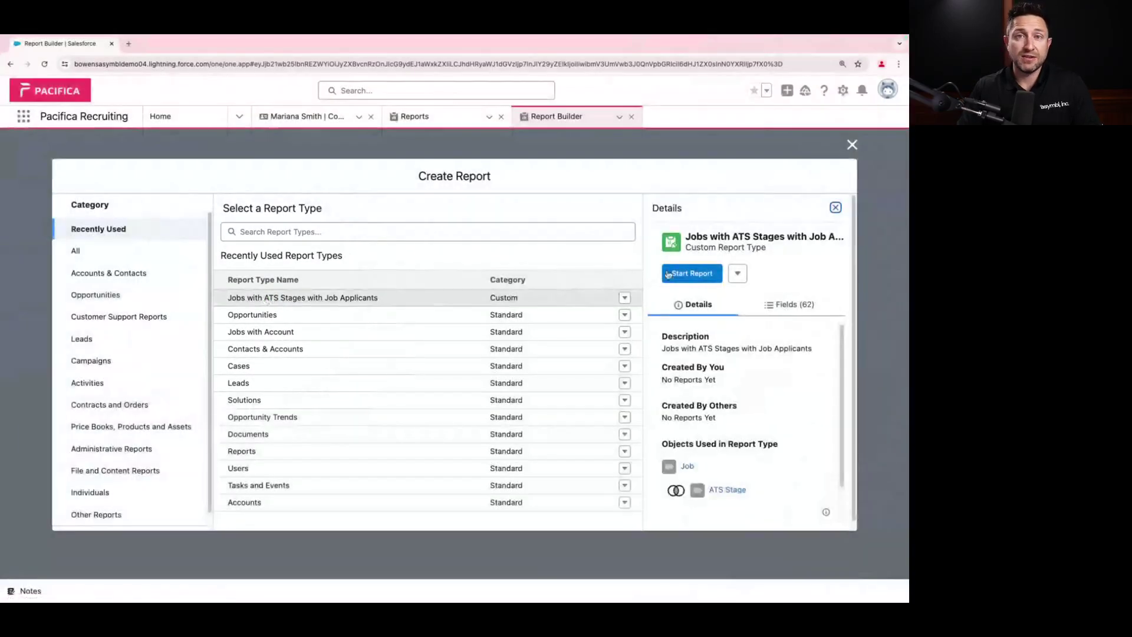
pyautogui.click(690, 273)
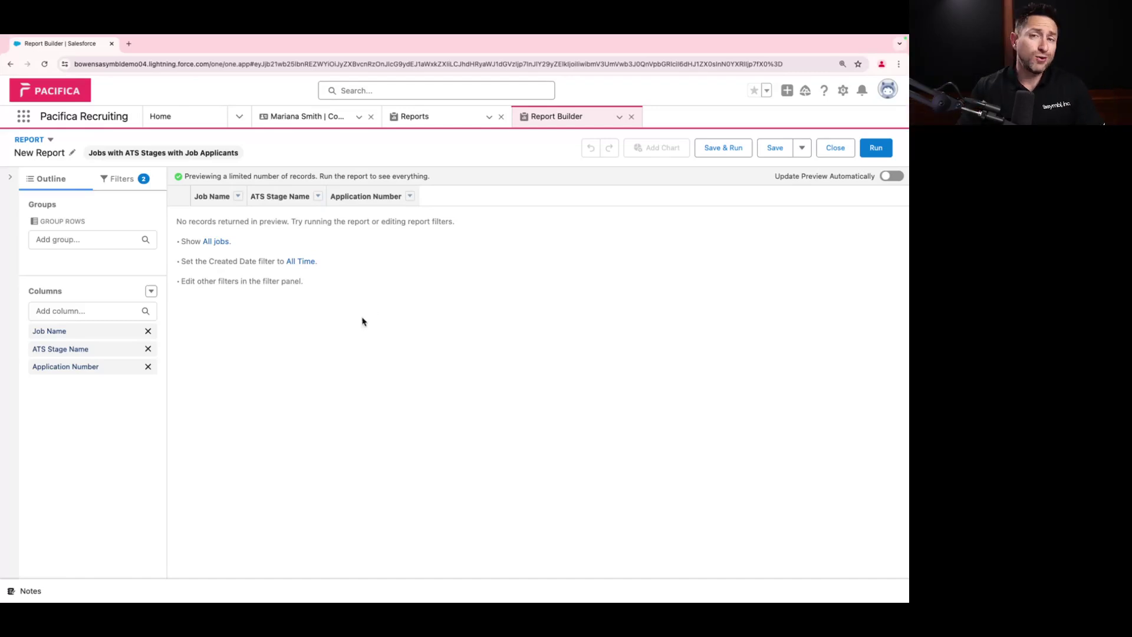
# Step: Set the report's Show Me filter to All jobs
pyautogui.click(120, 181)
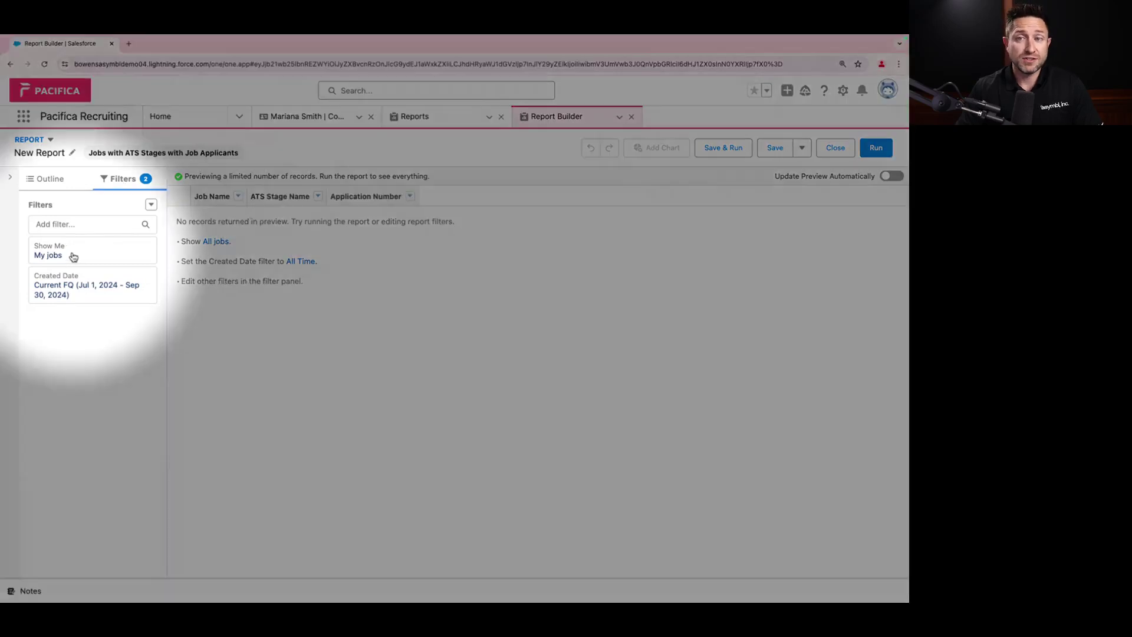
pyautogui.click(74, 257)
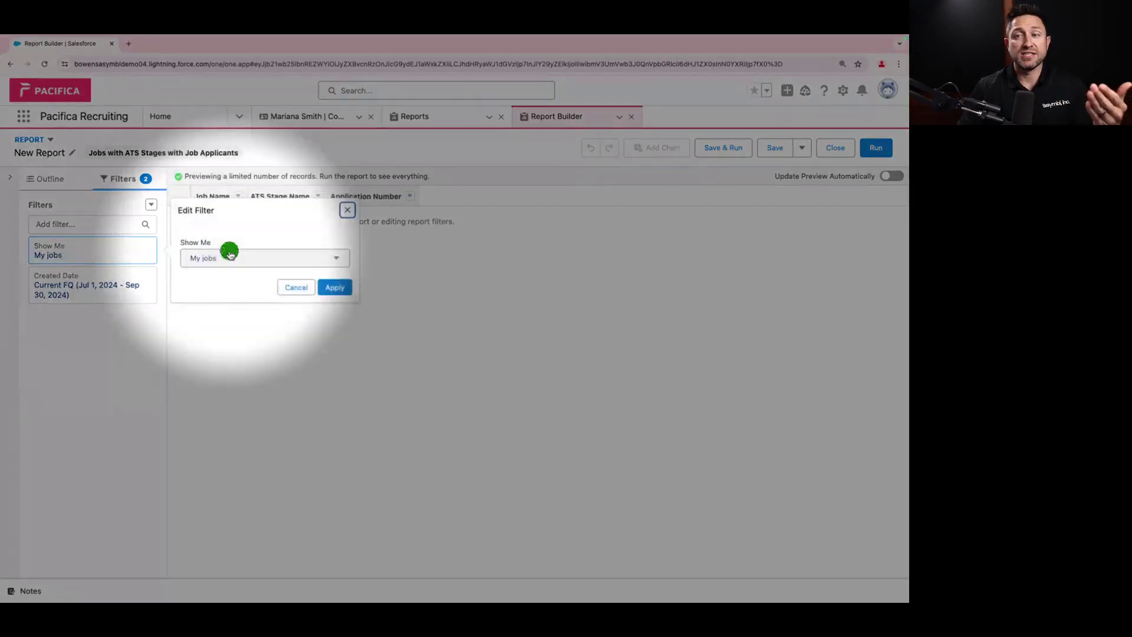
pyautogui.click(228, 257)
pyautogui.click(242, 322)
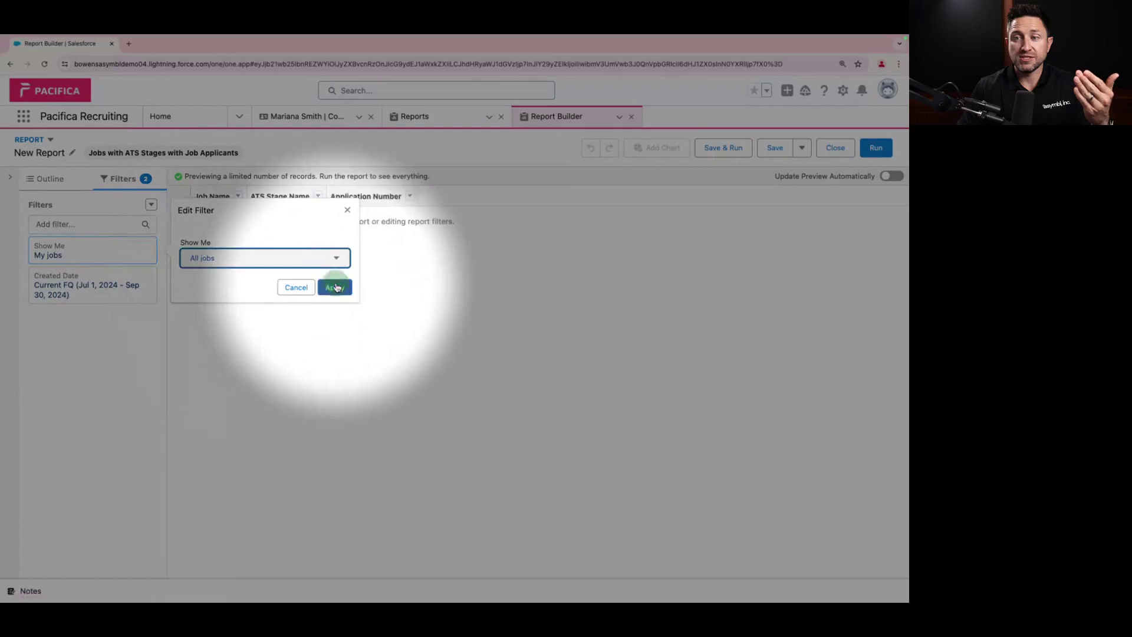
pyautogui.click(334, 286)
# Step: Set the report's Created Date range to All Time and refresh the preview
pyautogui.click(92, 286)
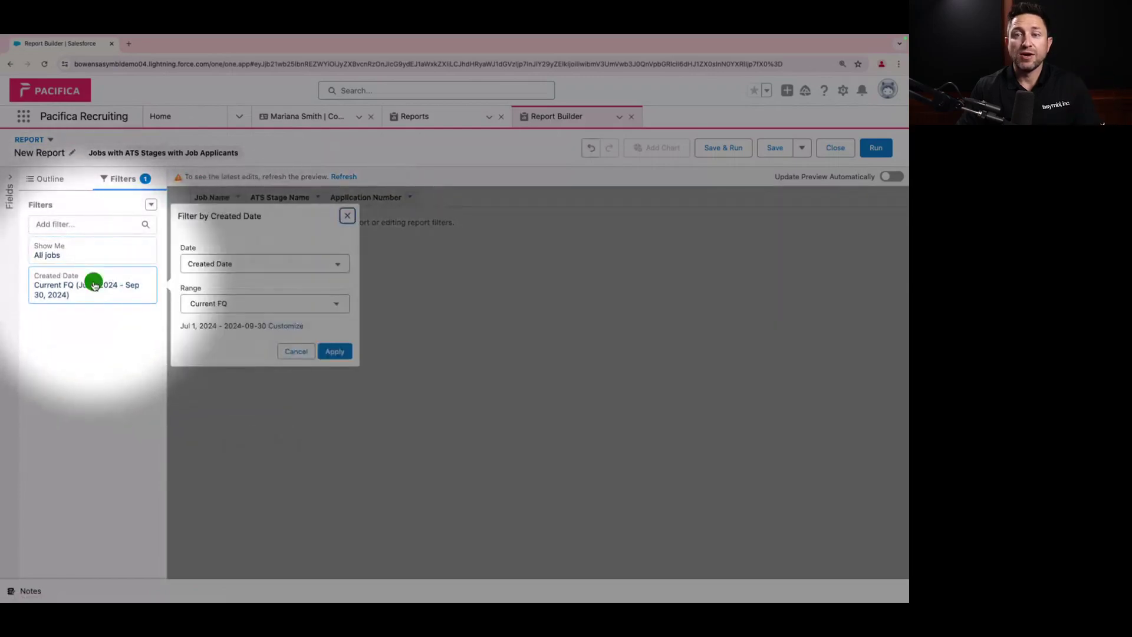
pyautogui.click(234, 303)
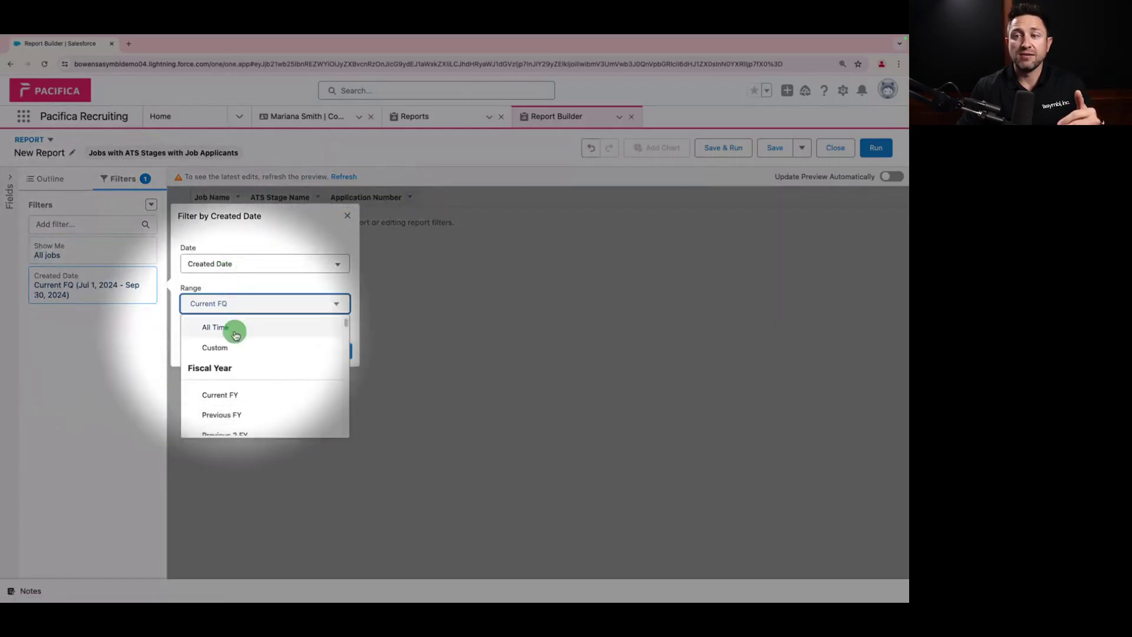
pyautogui.click(231, 327)
pyautogui.click(333, 352)
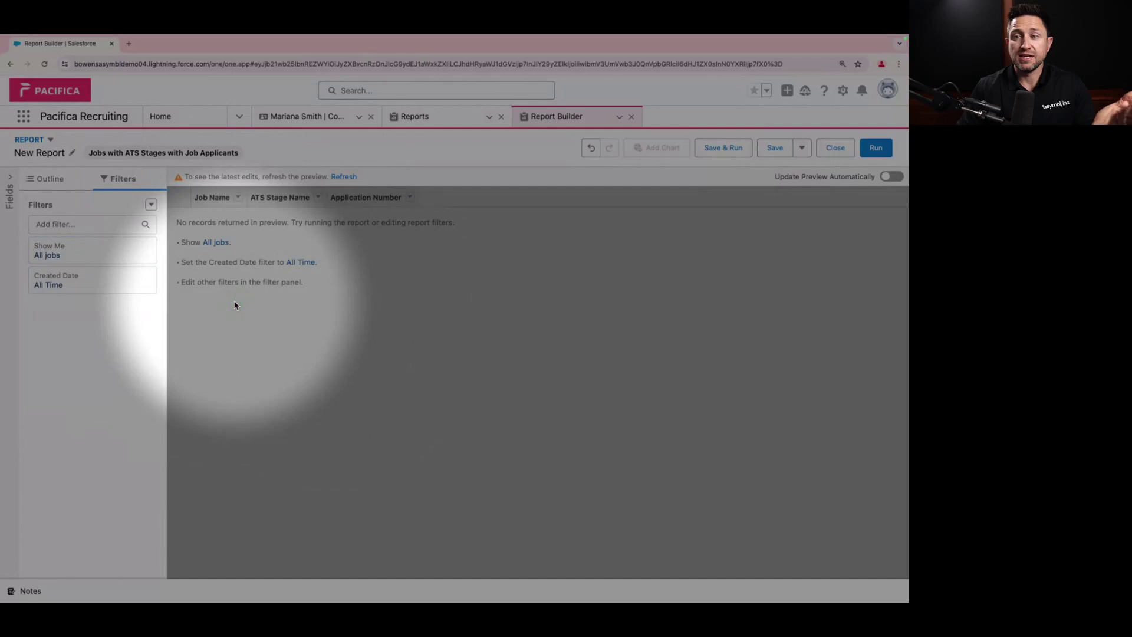
pyautogui.click(61, 183)
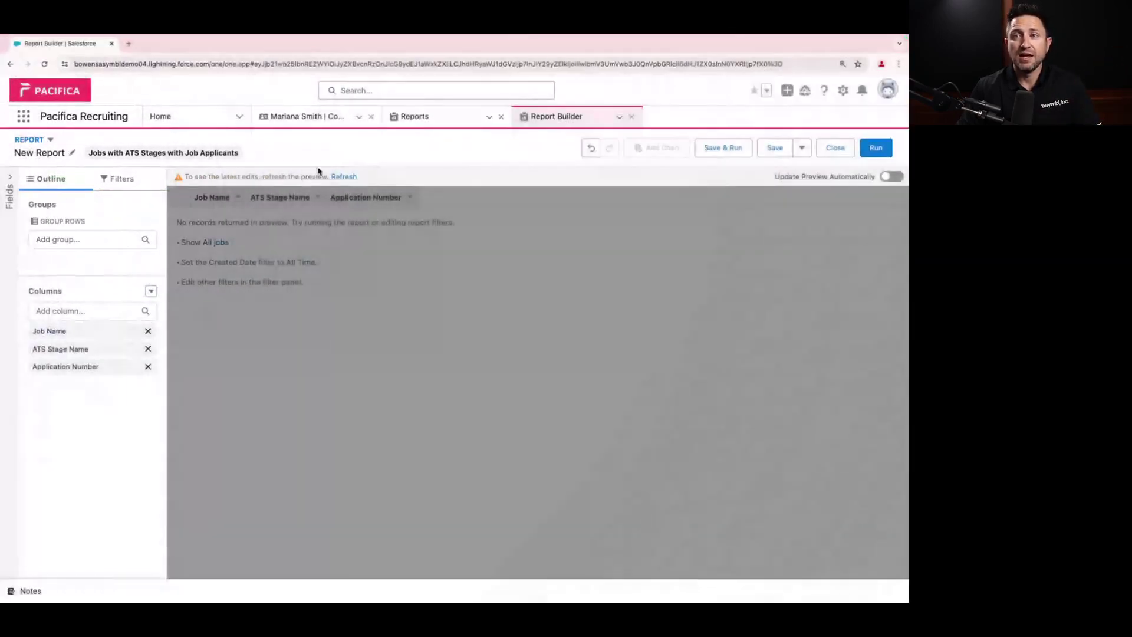
pyautogui.click(344, 176)
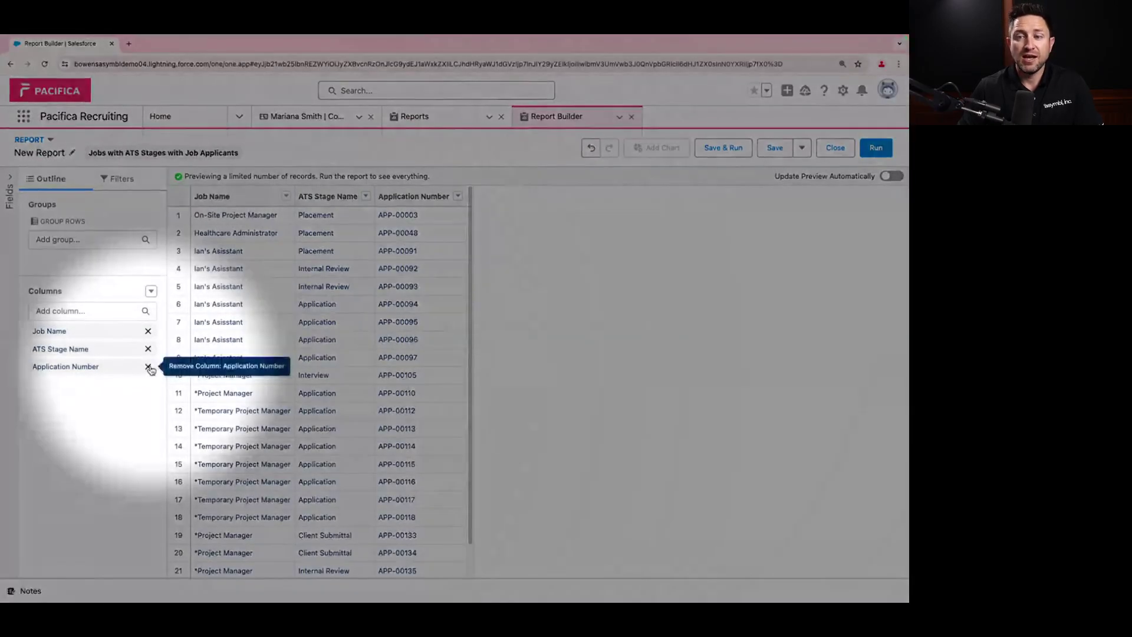
# Step: Replace the report's Application Number column with Applicant: Full Name and refresh the preview
pyautogui.click(148, 366)
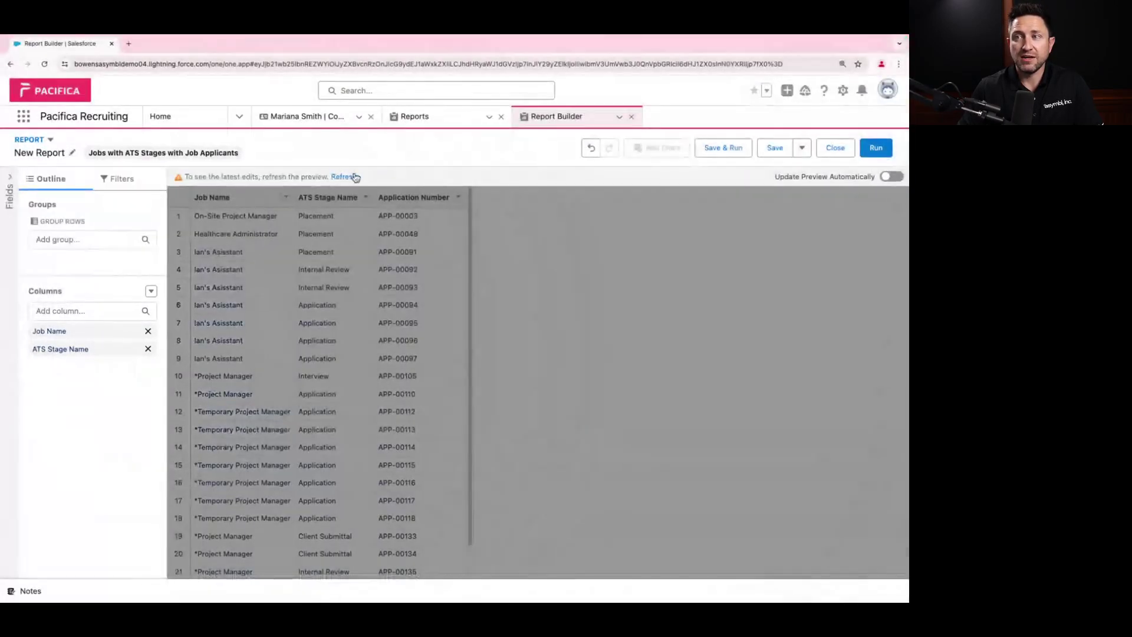
pyautogui.click(348, 177)
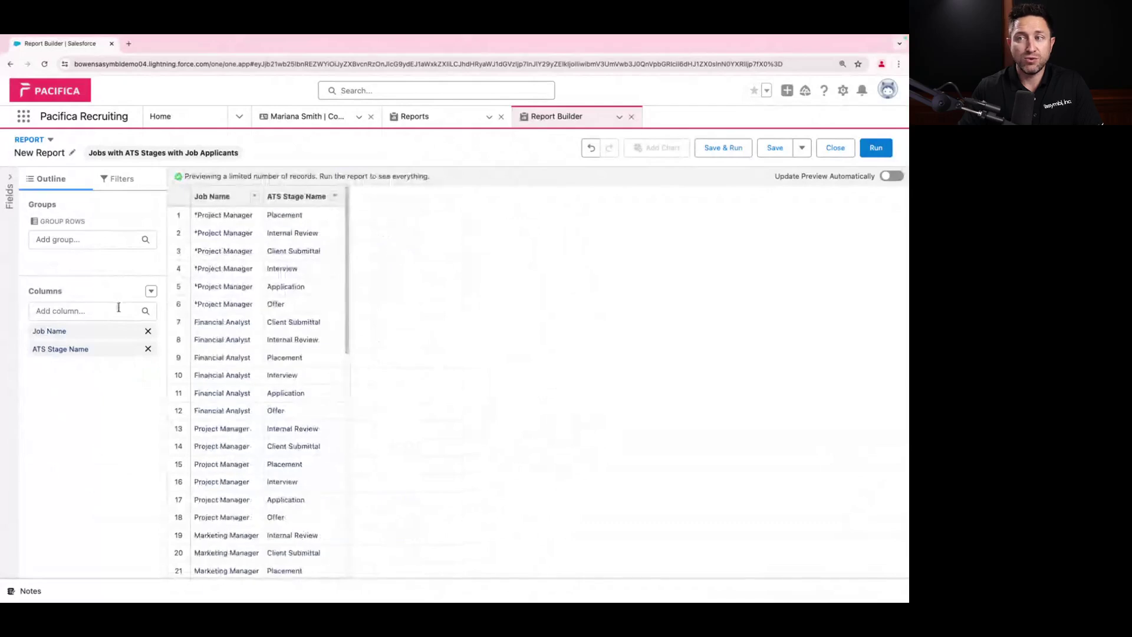
pyautogui.click(79, 312)
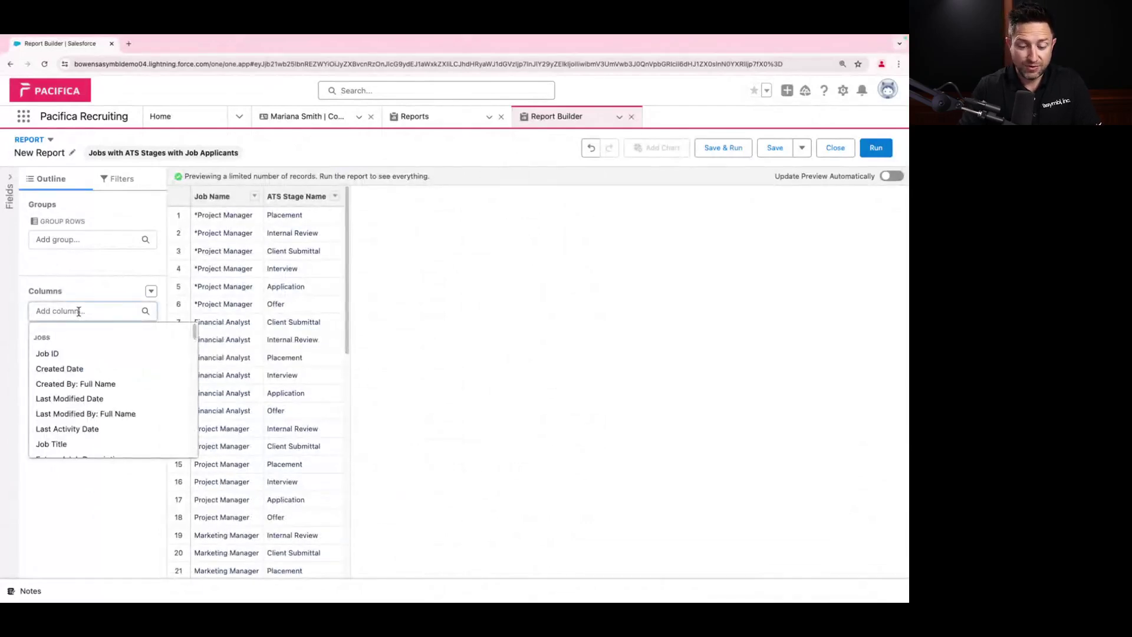
pyautogui.write('name')
pyautogui.click(76, 400)
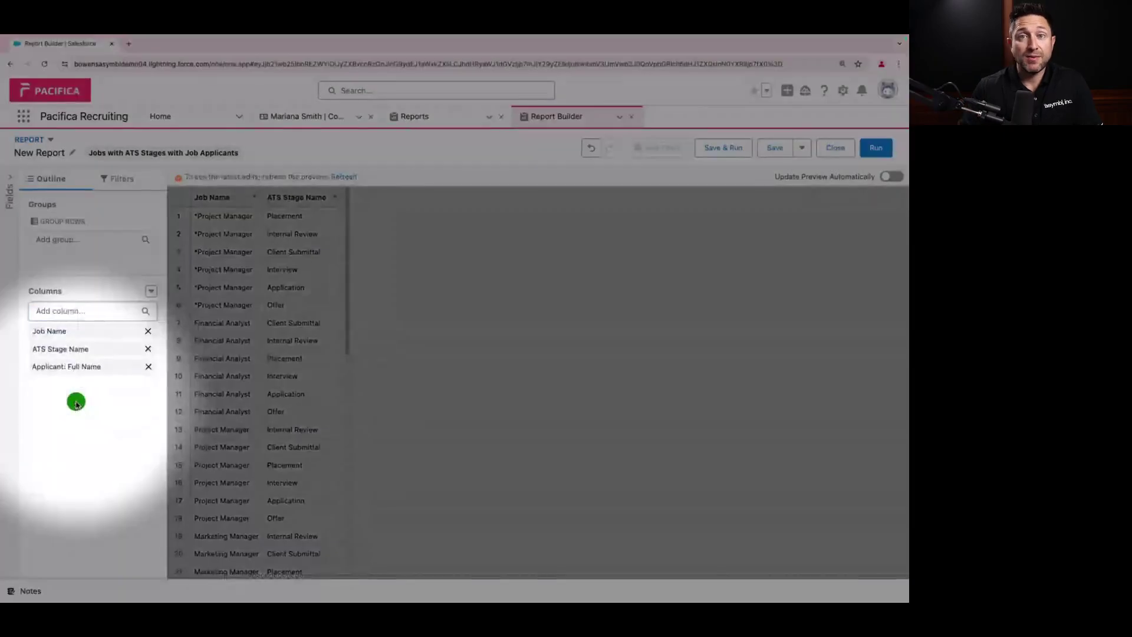
pyautogui.click(344, 176)
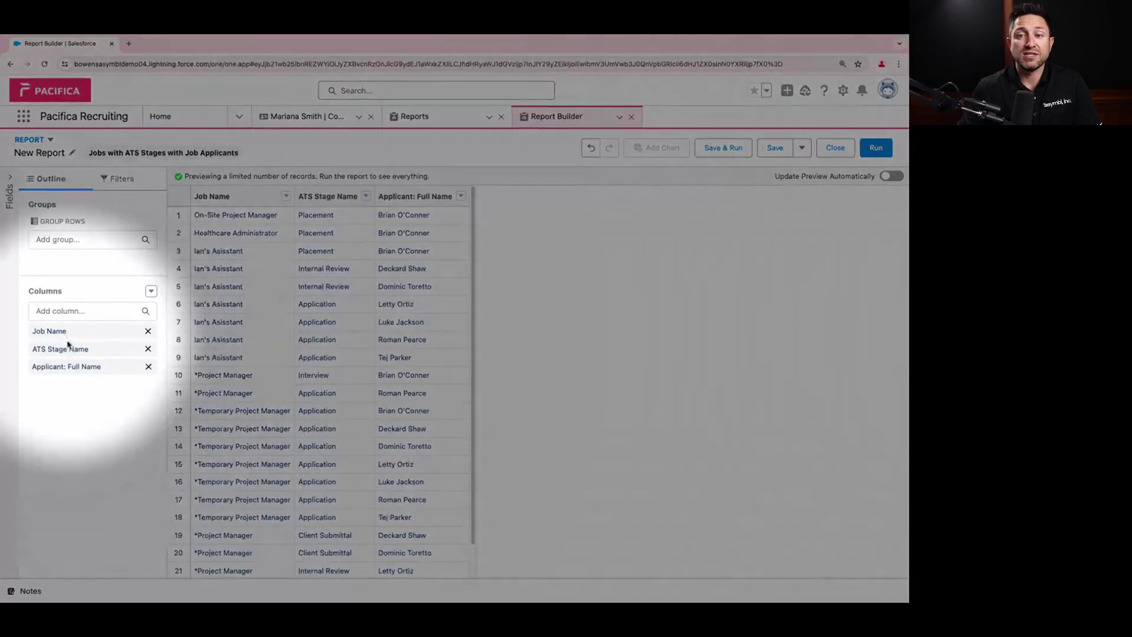
# Step: Group the report rows by ATS Stage Name, refresh the preview and look through the stage groups
pyautogui.moveTo(70, 351); pyautogui.dragTo(147, 260)
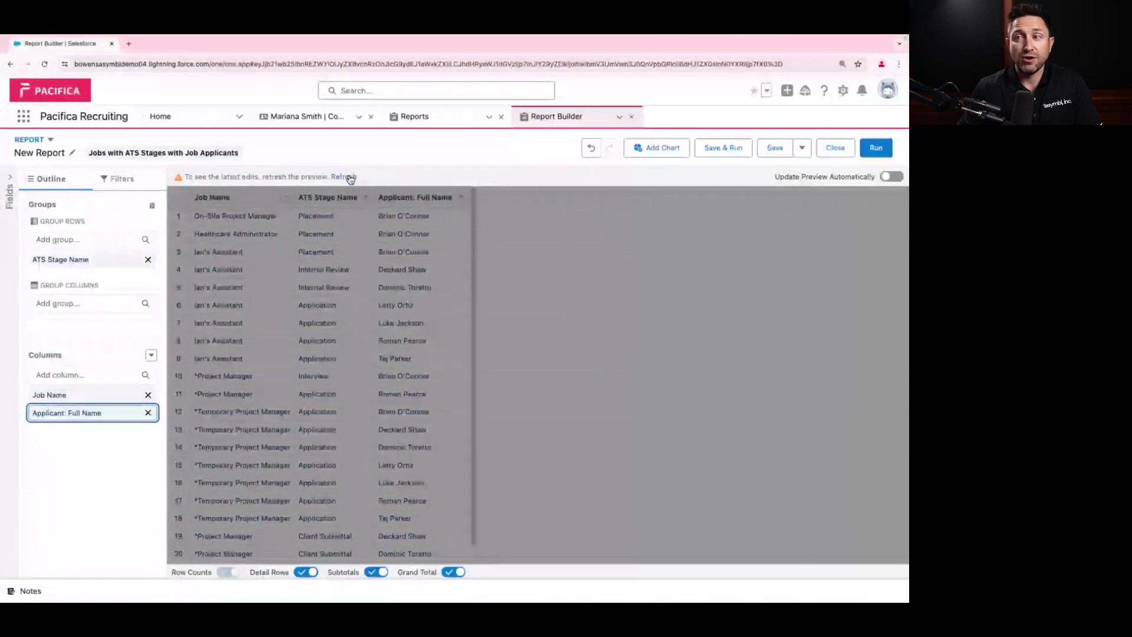
pyautogui.click(347, 177)
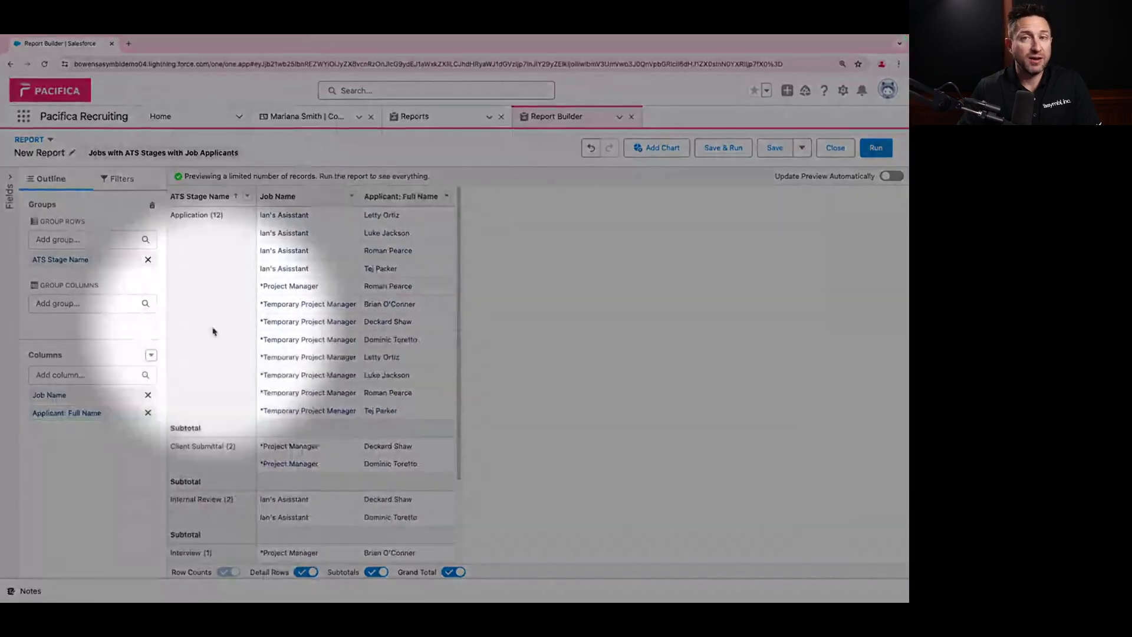
pyautogui.scroll(-1, 224, 404)
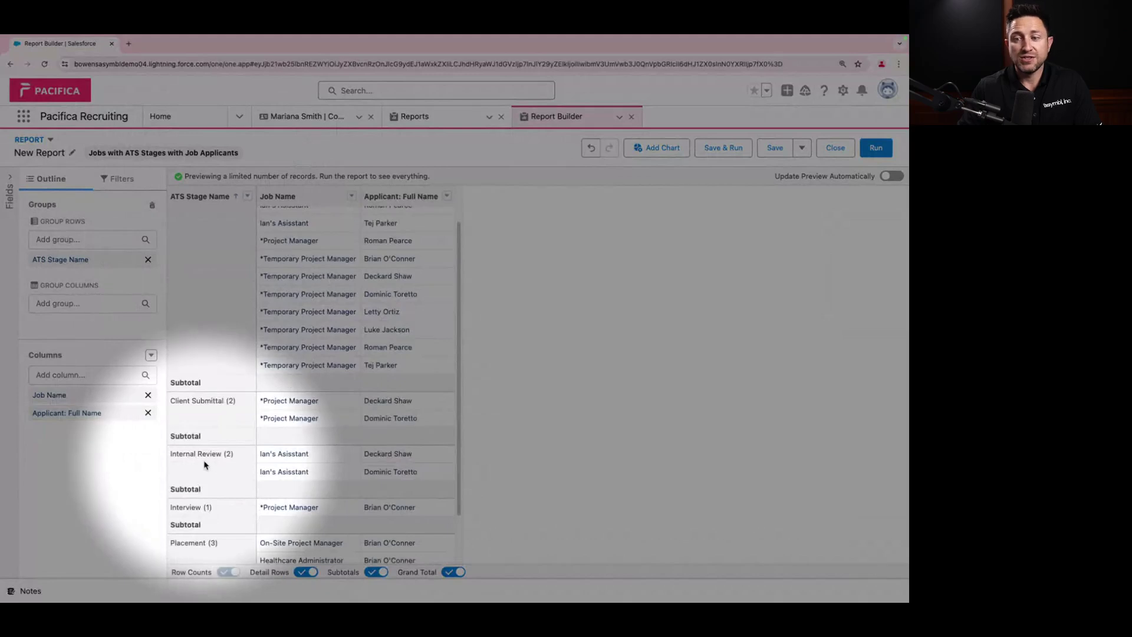
pyautogui.scroll(-1, 206, 465)
pyautogui.scroll(-1, 206, 466)
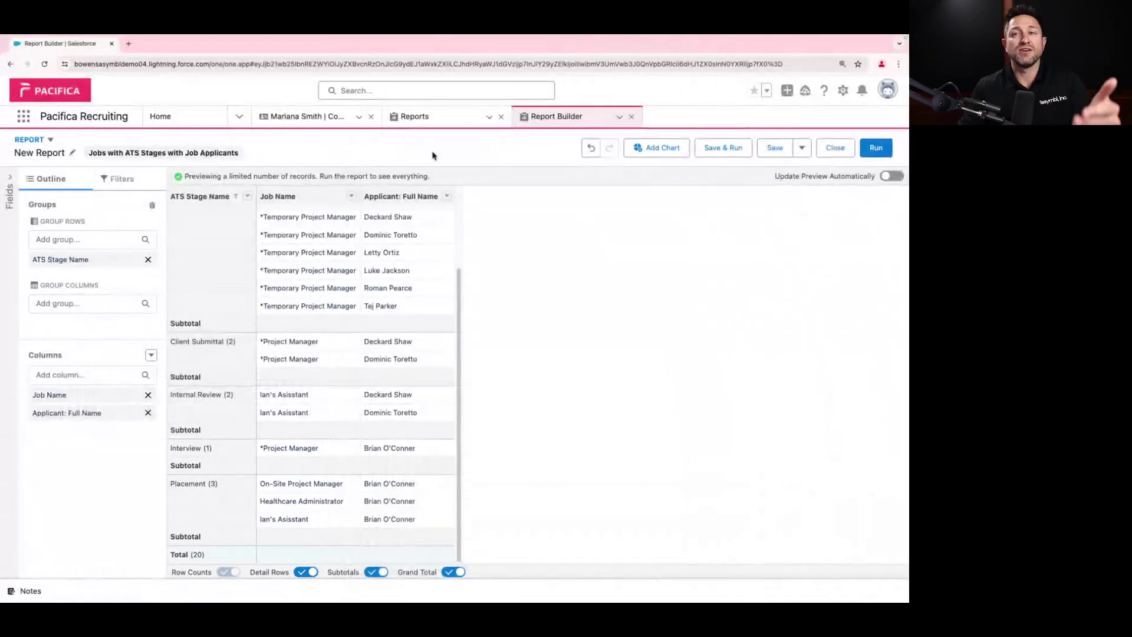
# Step: Run the report and add a chart of the applicants per ATS stage
pyautogui.click(869, 149)
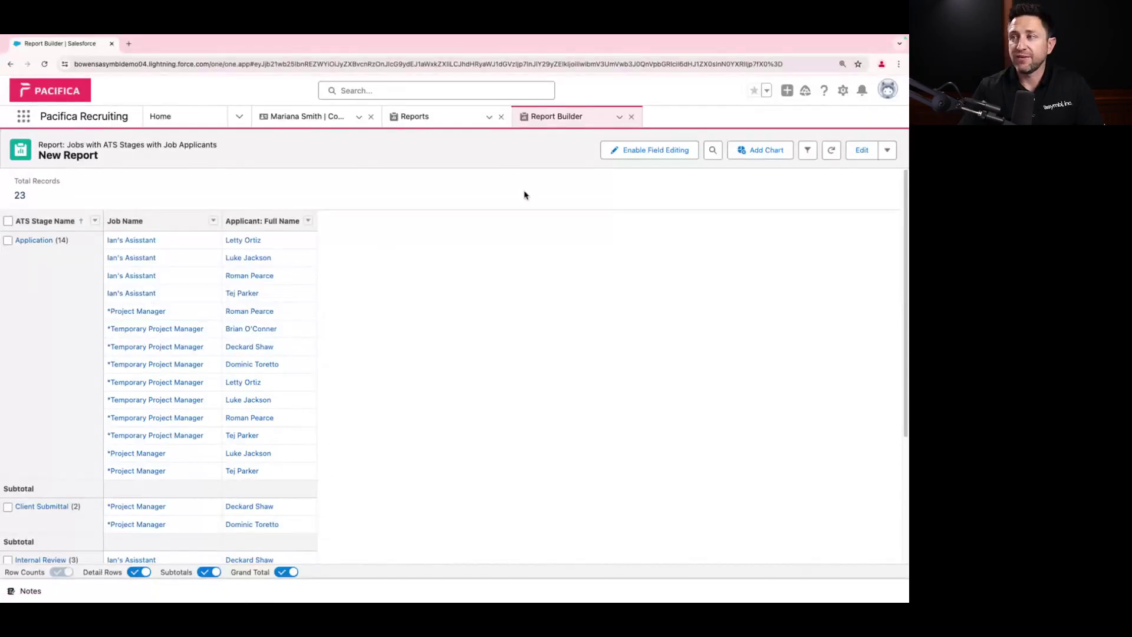
pyautogui.click(770, 151)
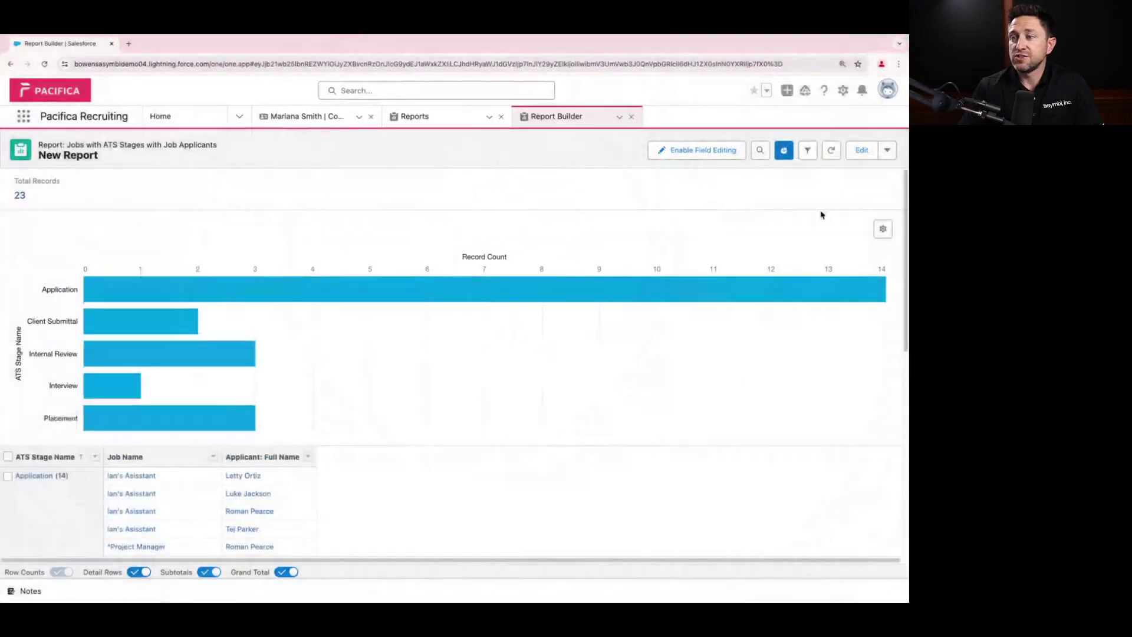
# Step: Change the report chart to a funnel, place its legend at the bottom and show the values
pyautogui.click(882, 229)
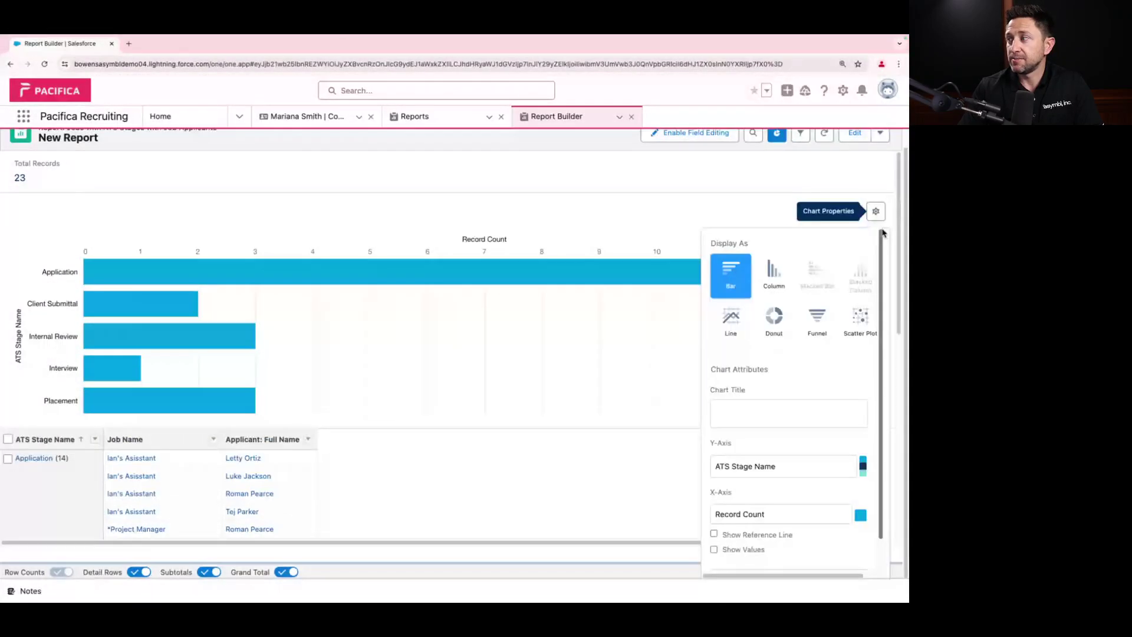
pyautogui.click(818, 322)
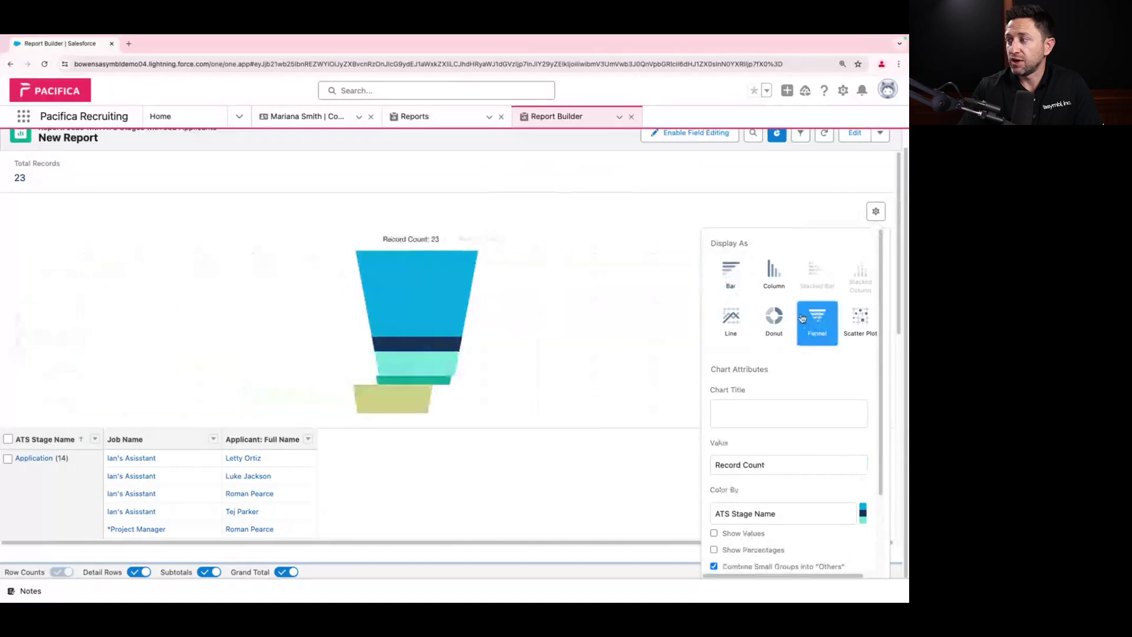
pyautogui.scroll(-2, 738, 448)
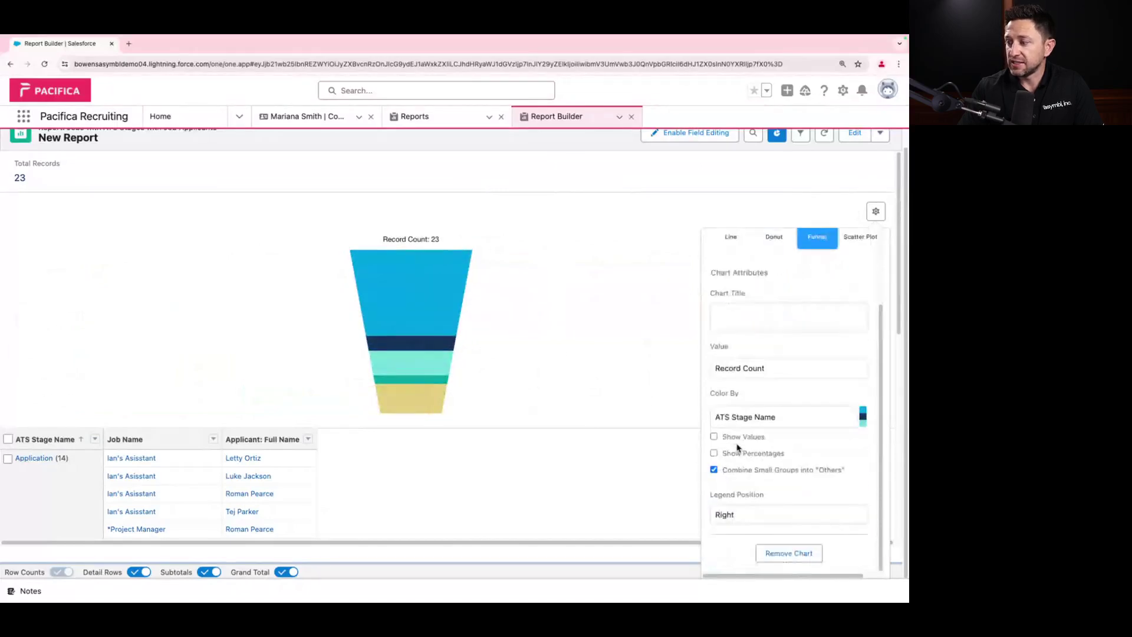
pyautogui.click(761, 514)
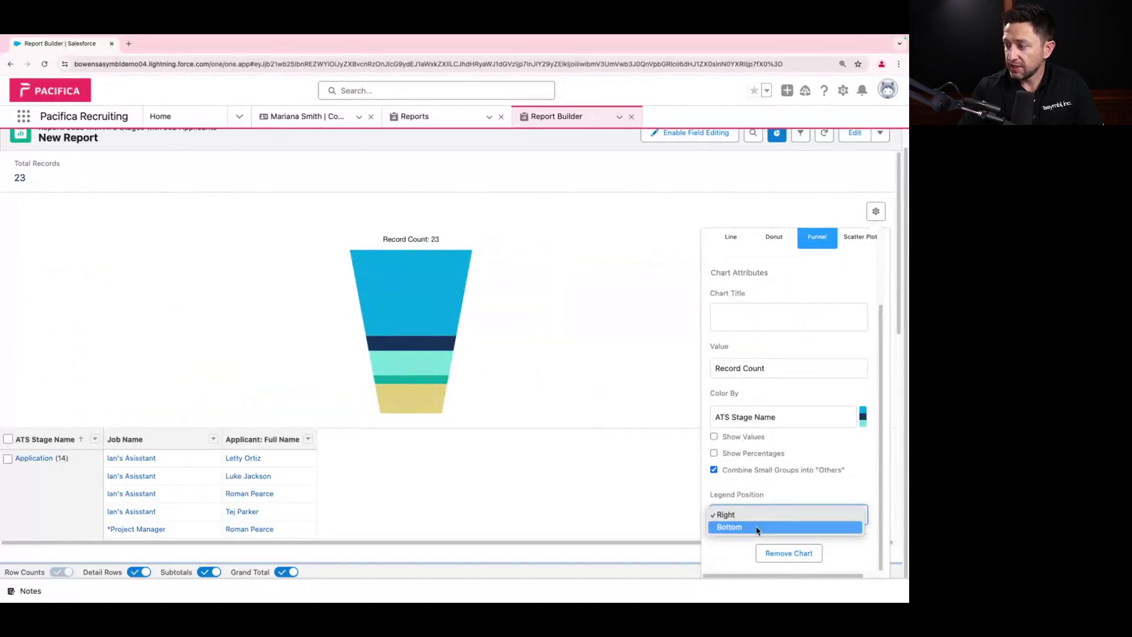
pyautogui.click(756, 528)
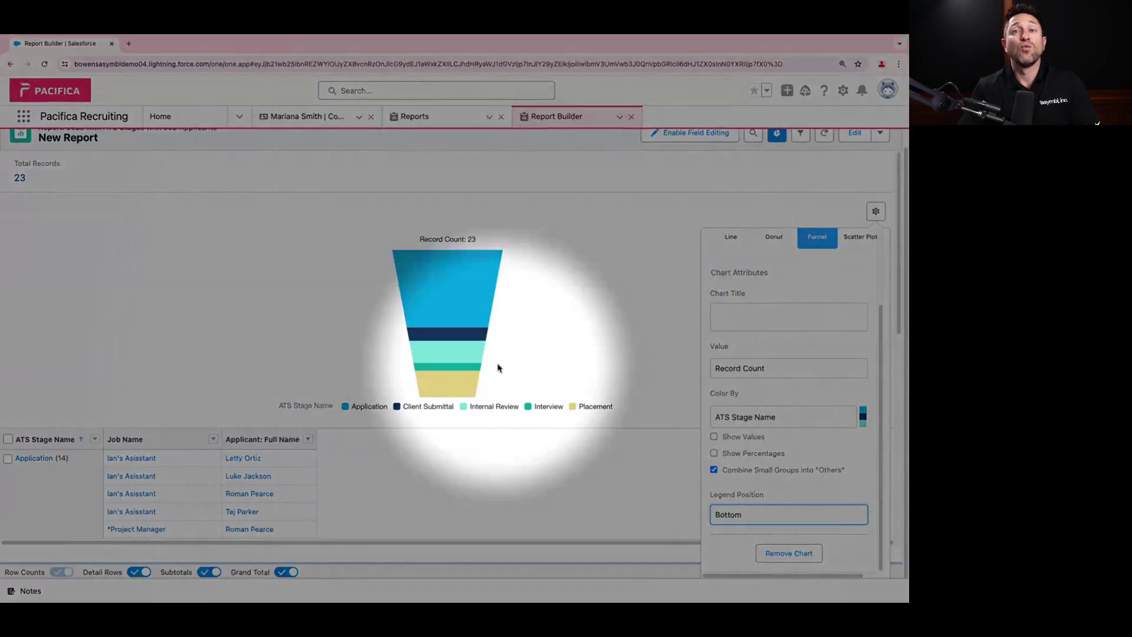
pyautogui.click(714, 436)
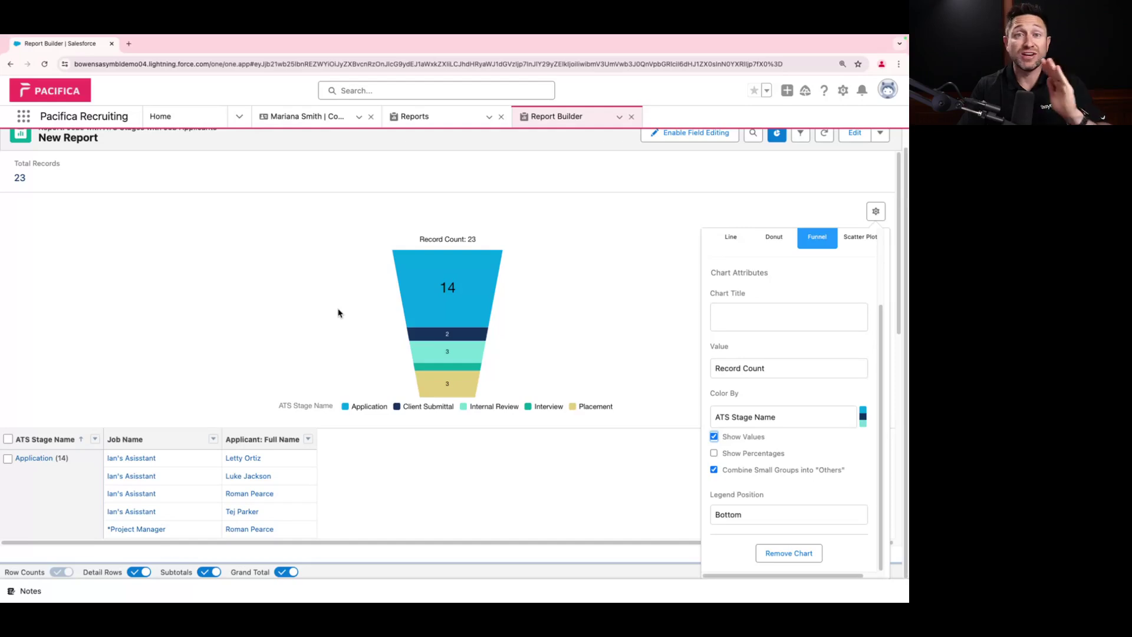
# Step: Name the report Applicant Stages, save it in the Private Reports folder and run it
pyautogui.scroll(1, 338, 313)
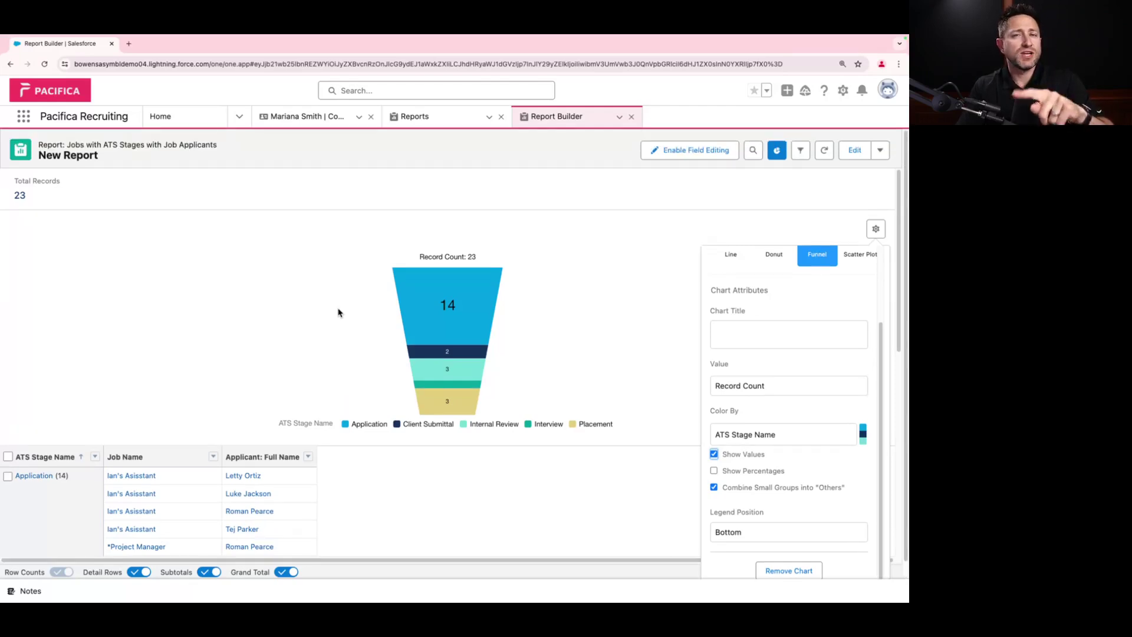
pyautogui.click(855, 150)
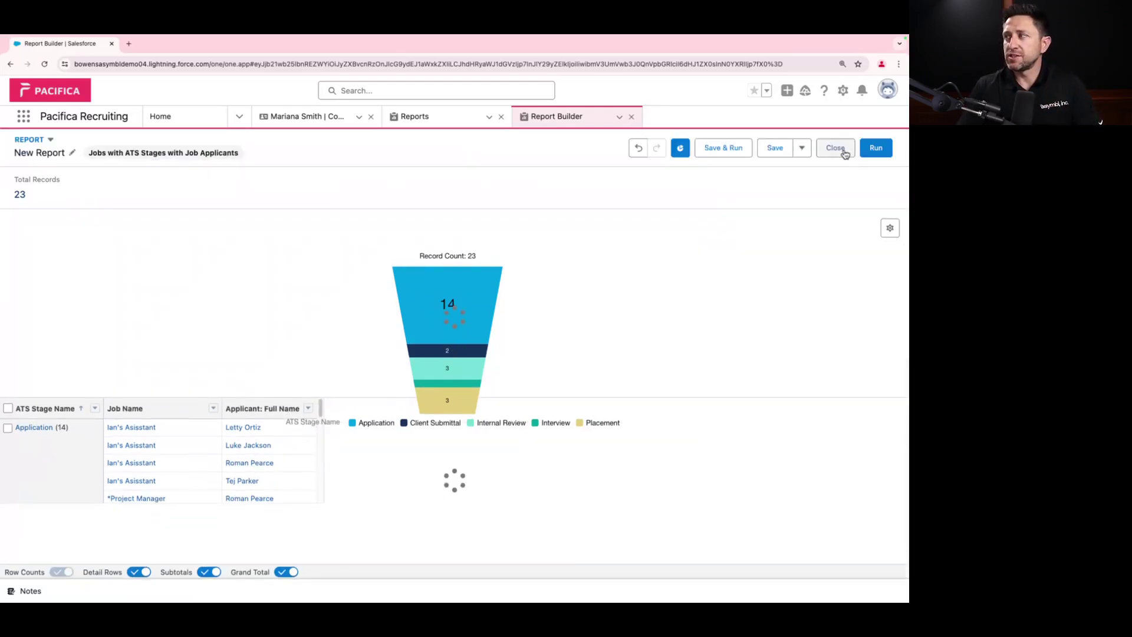
pyautogui.click(71, 152)
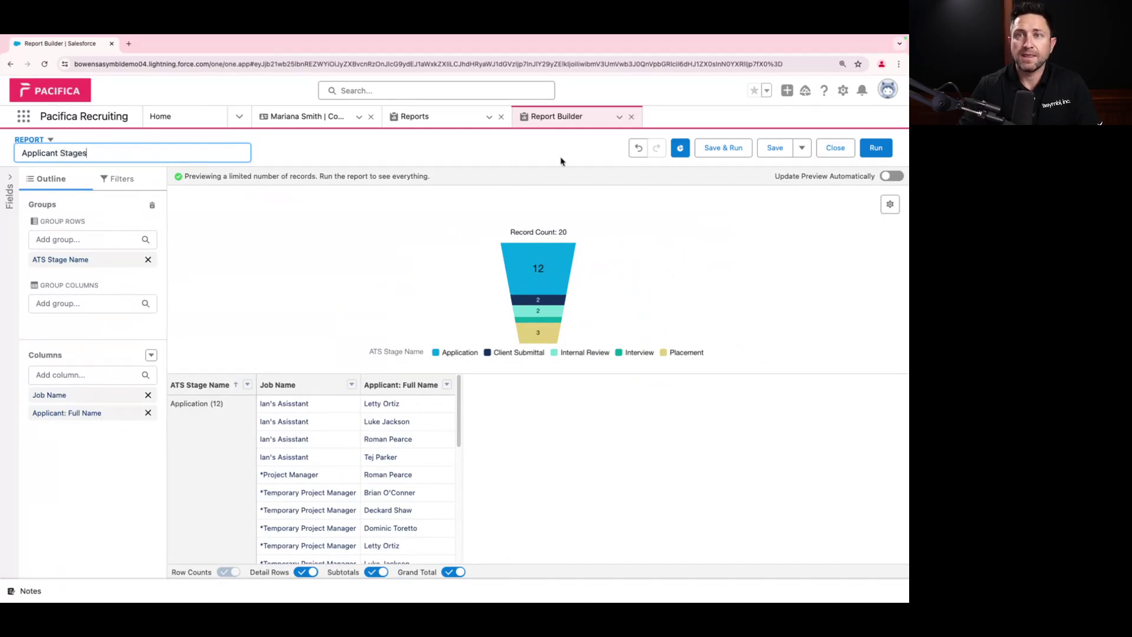
pyautogui.click(725, 148)
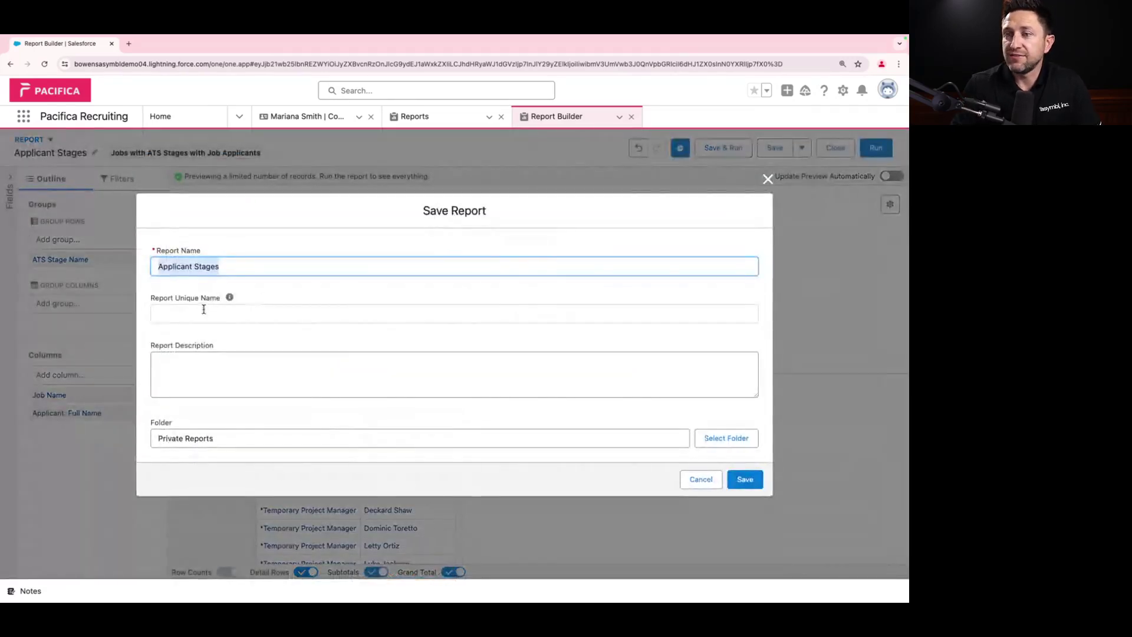
pyautogui.click(744, 480)
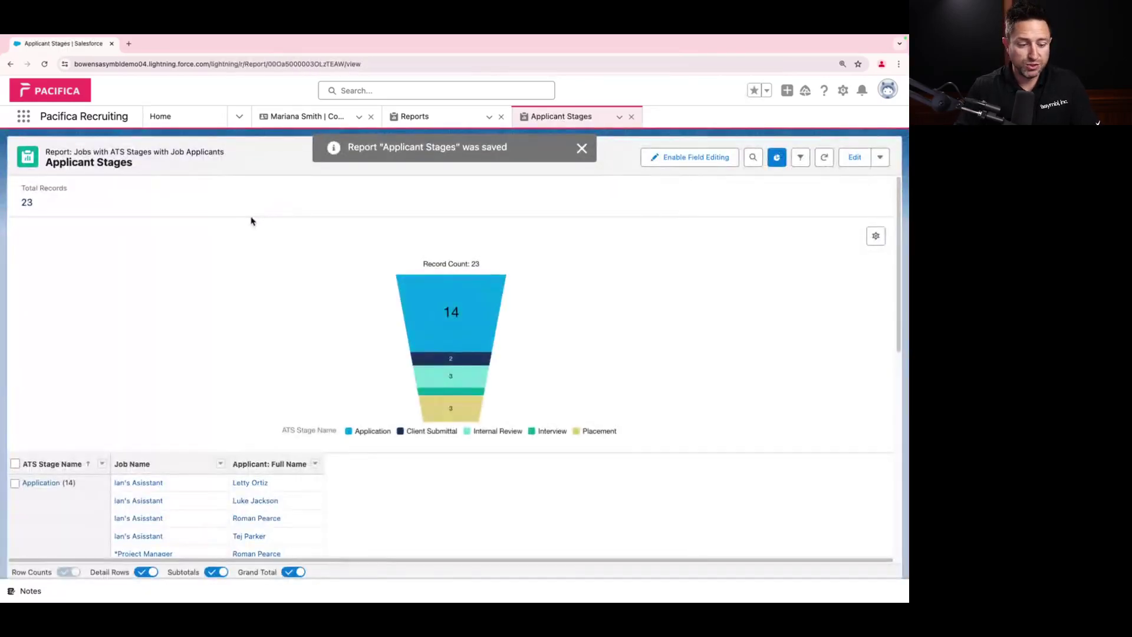
# Step: Refresh the Recruiting dashboard on the home page and look over its charts
pyautogui.click(180, 117)
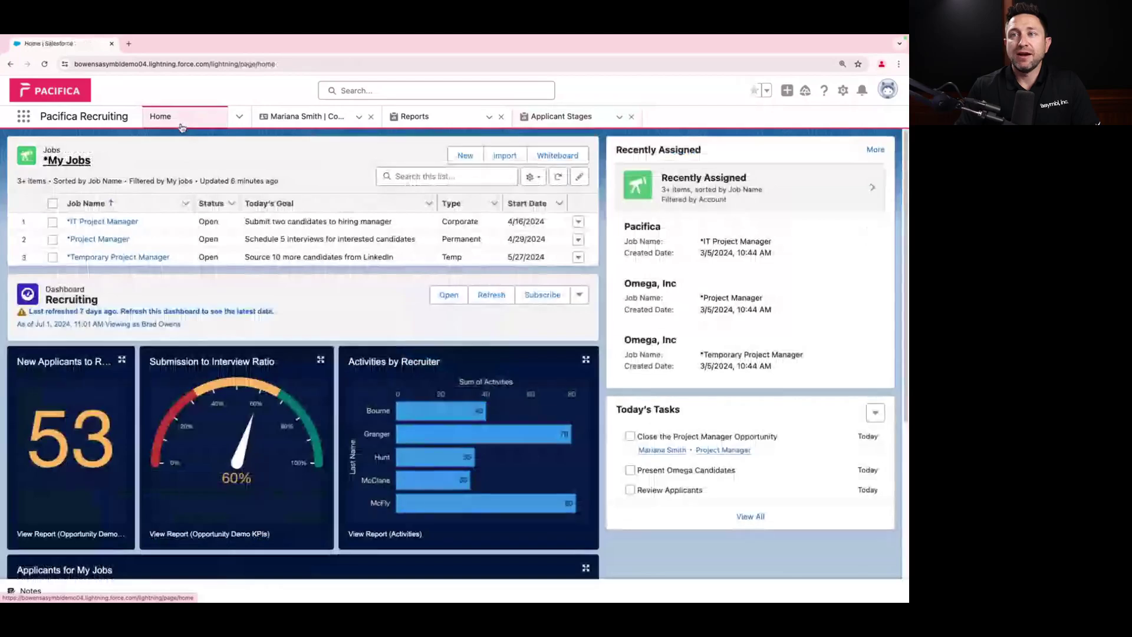
pyautogui.click(492, 295)
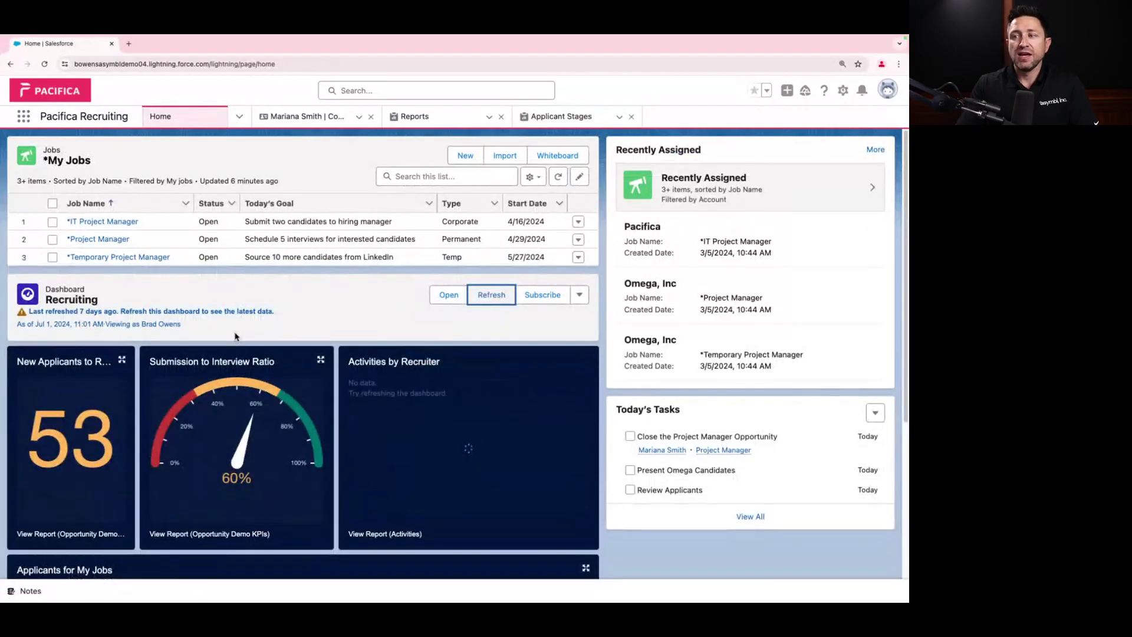
pyautogui.scroll(-2, 235, 337)
pyautogui.scroll(-1, 235, 337)
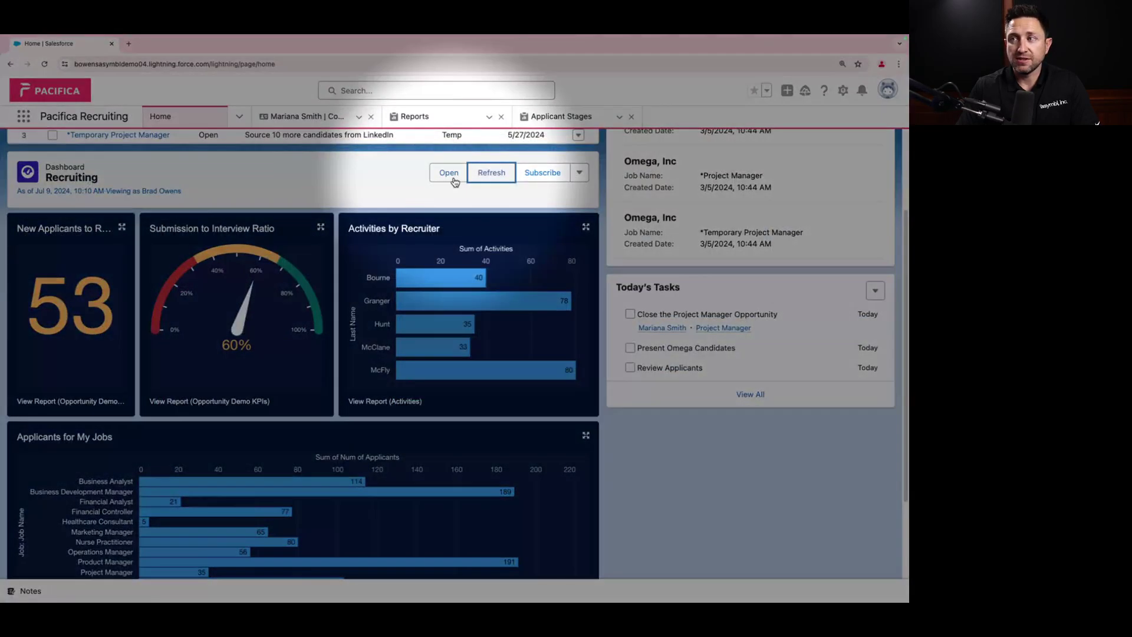
# Step: Open the full Recruiting dashboard from the home page and look through its widgets
pyautogui.click(448, 173)
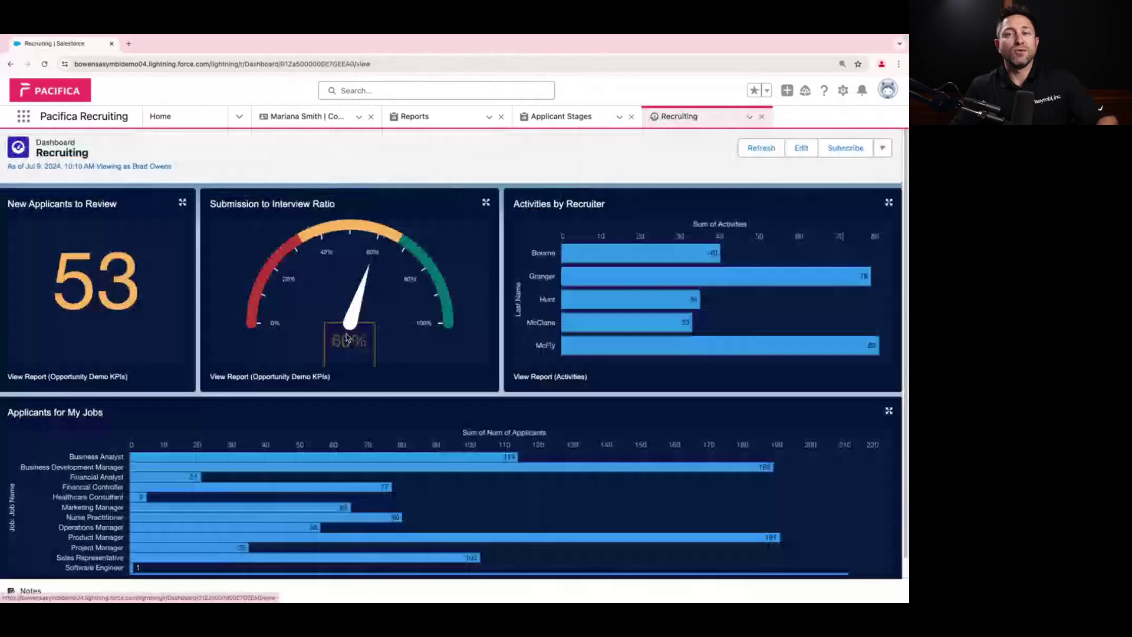
pyautogui.scroll(-1, 347, 390)
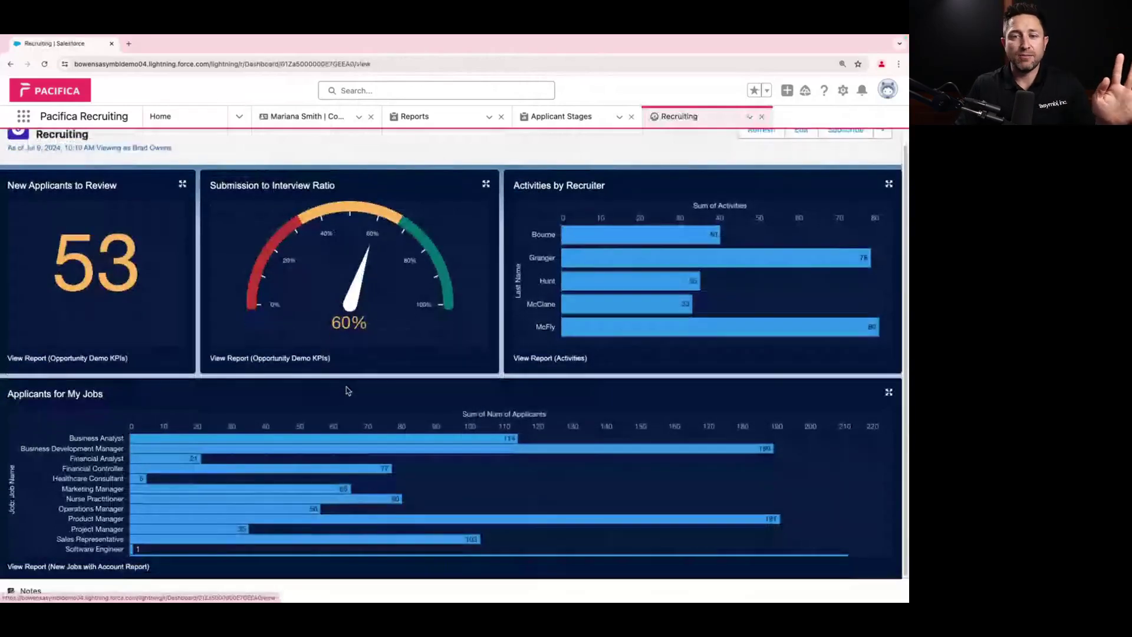
pyautogui.scroll(-1, 347, 390)
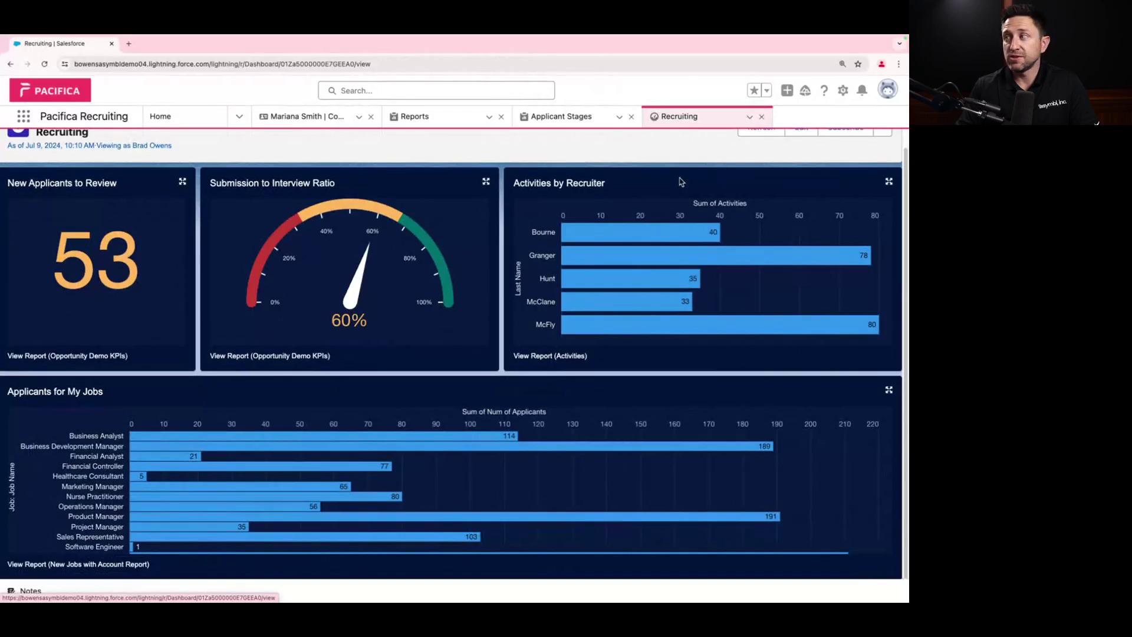
pyautogui.scroll(1, 737, 171)
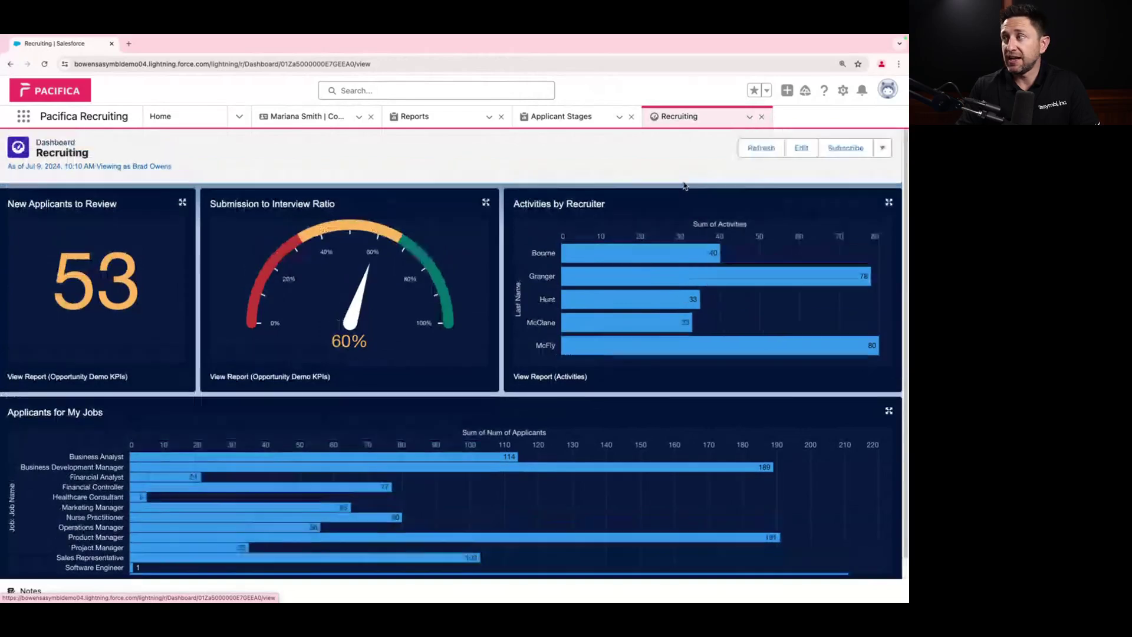
# Step: Edit the Recruiting dashboard and swap the positions of the New Applicants to Review and Submission to Interview Ratio widgets
pyautogui.click(801, 148)
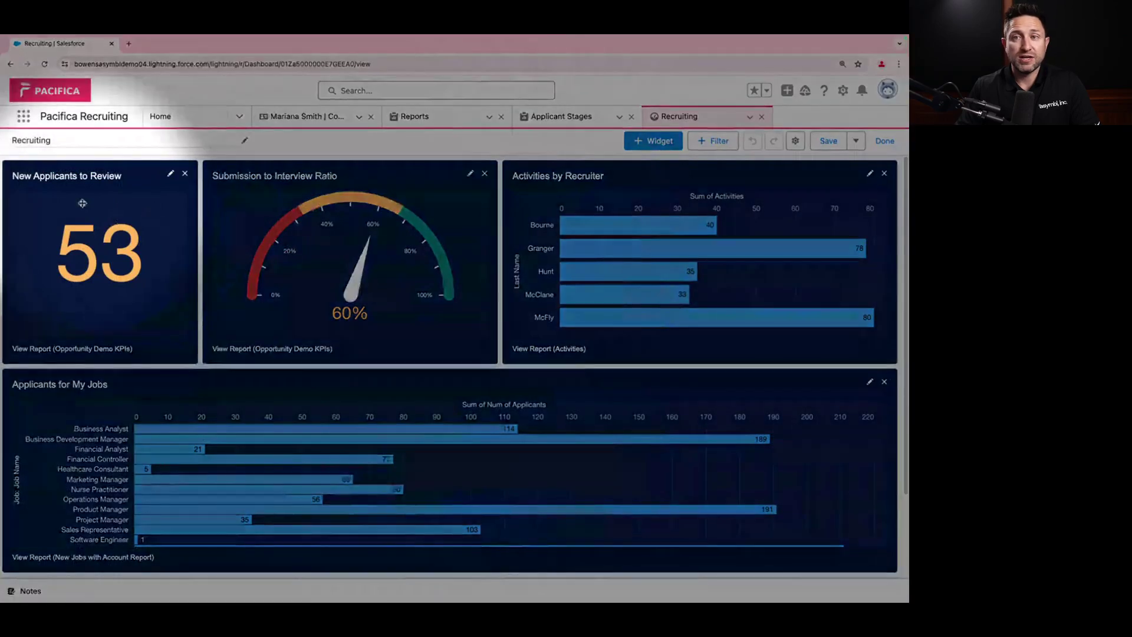
pyautogui.moveTo(83, 202); pyautogui.dragTo(106, 205)
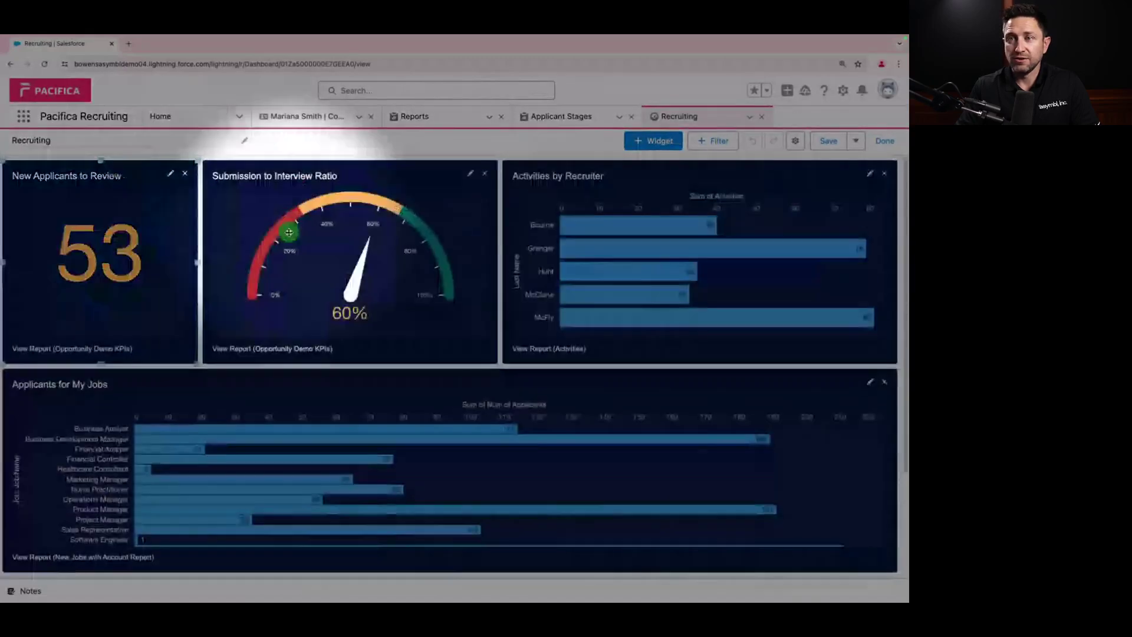
pyautogui.moveTo(417, 175); pyautogui.dragTo(218, 182)
pyautogui.moveTo(164, 419); pyautogui.dragTo(411, 260)
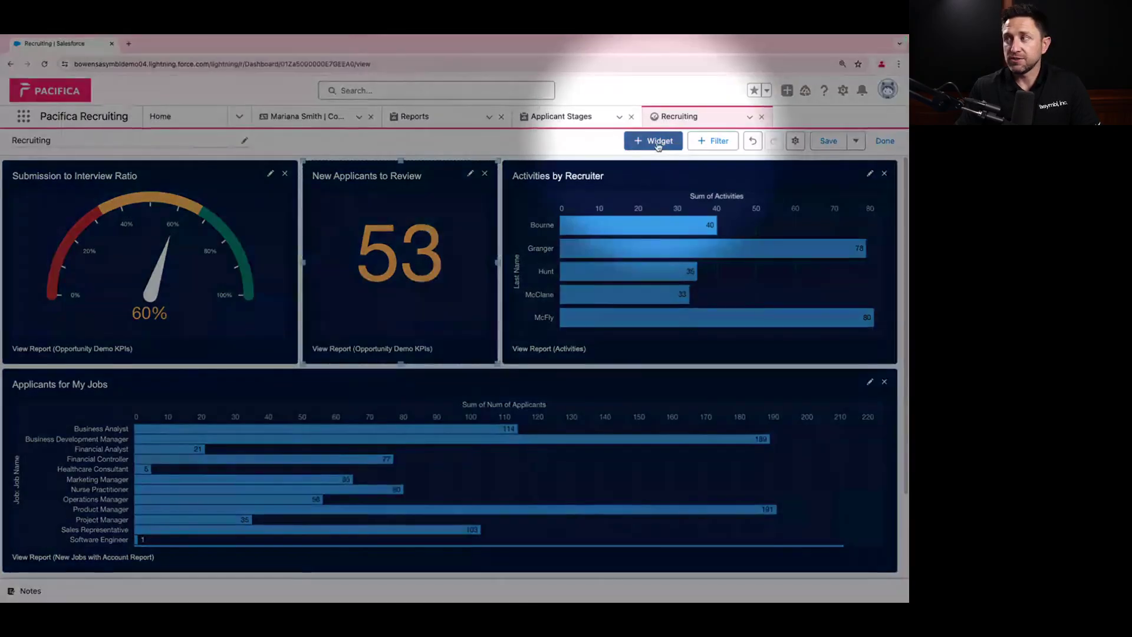
# Step: Add a chart widget based on the Applicant Stages report to the dashboard, displayed as a funnel
pyautogui.click(657, 143)
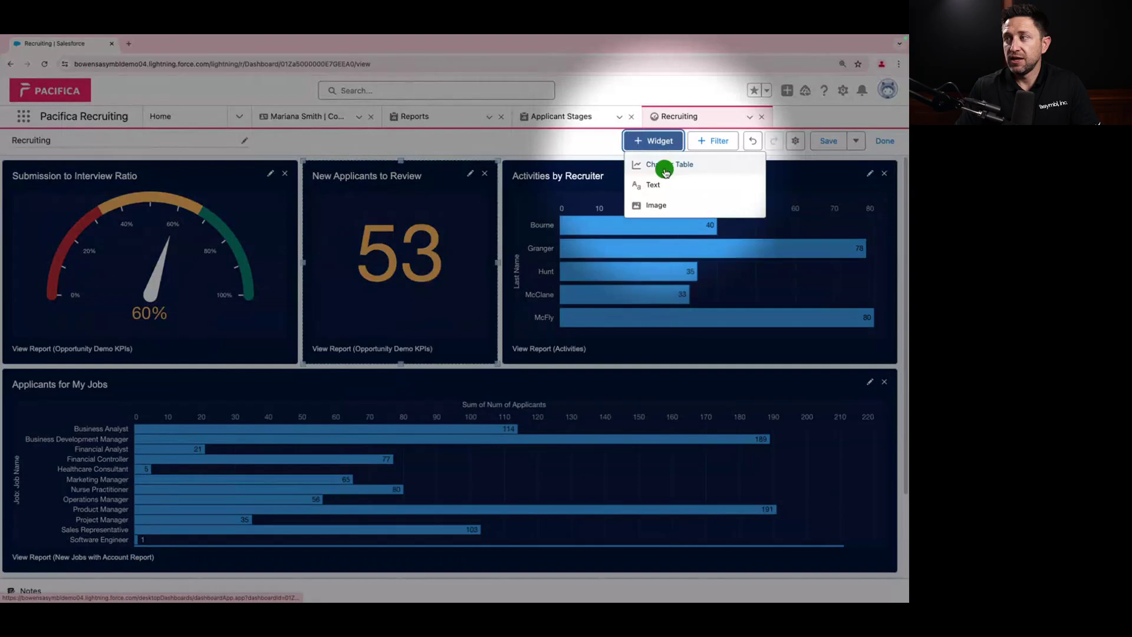
pyautogui.click(666, 172)
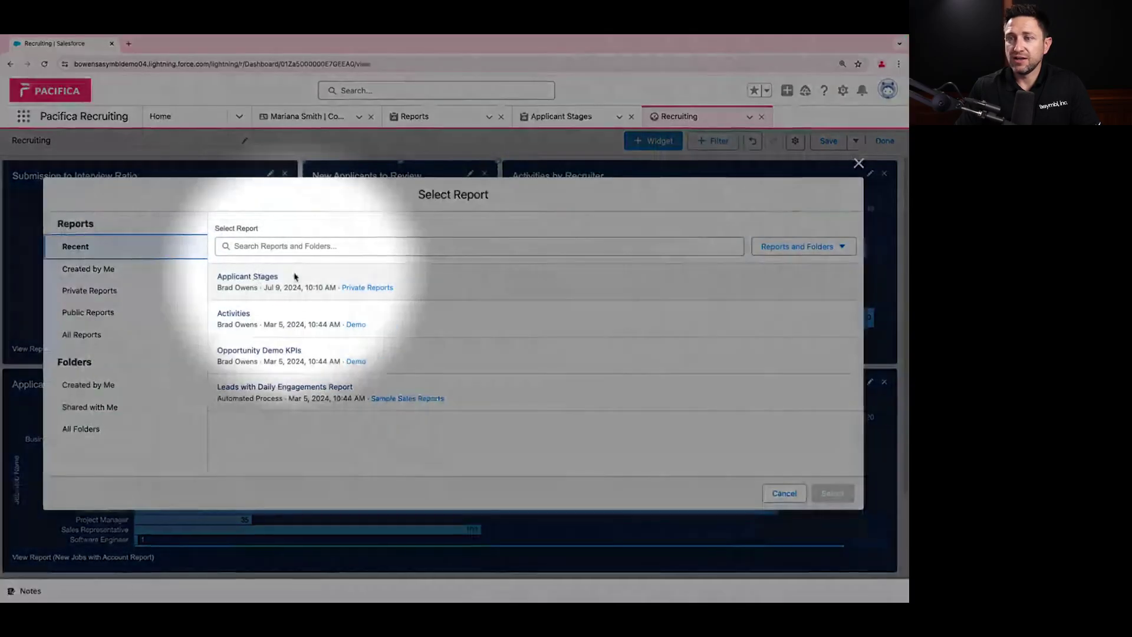
pyautogui.click(293, 273)
pyautogui.click(833, 493)
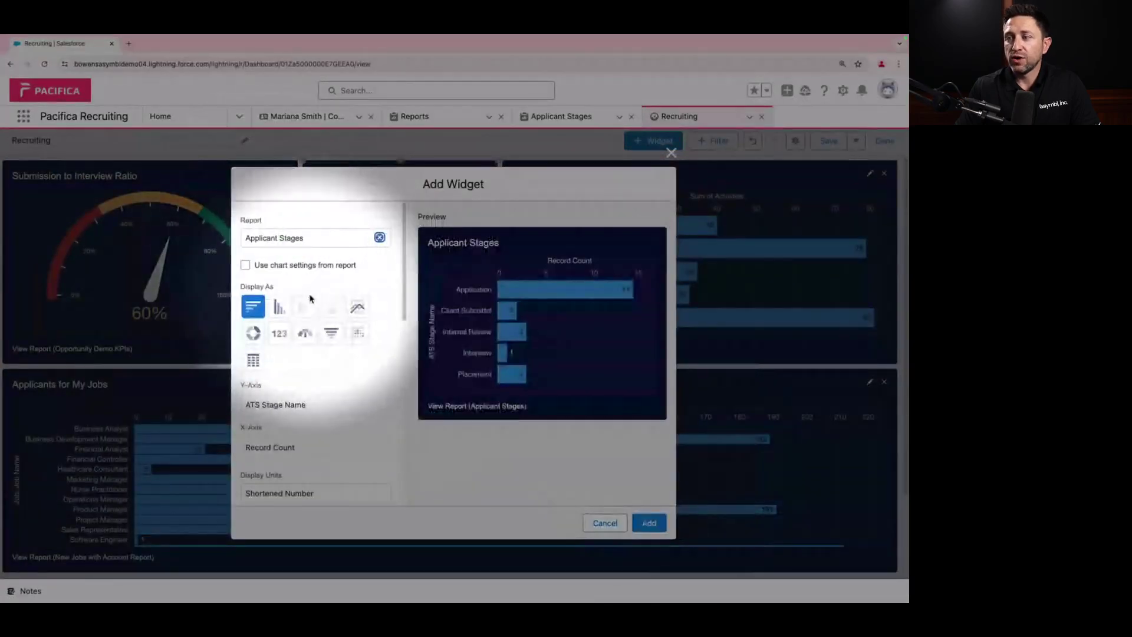
pyautogui.click(332, 336)
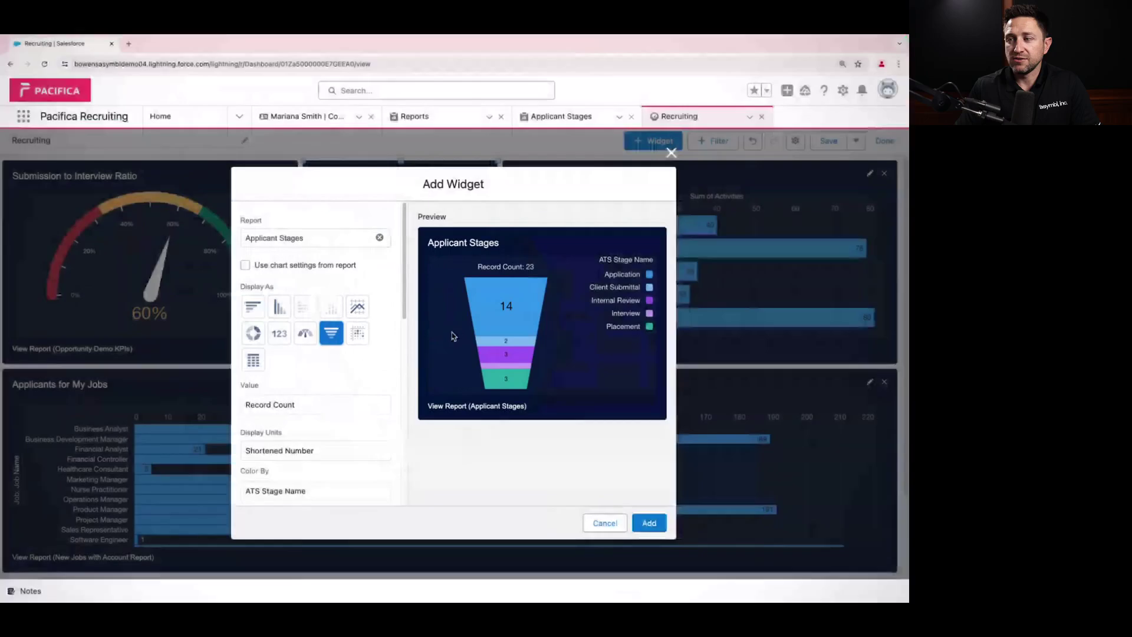
pyautogui.scroll(-1, 300, 382)
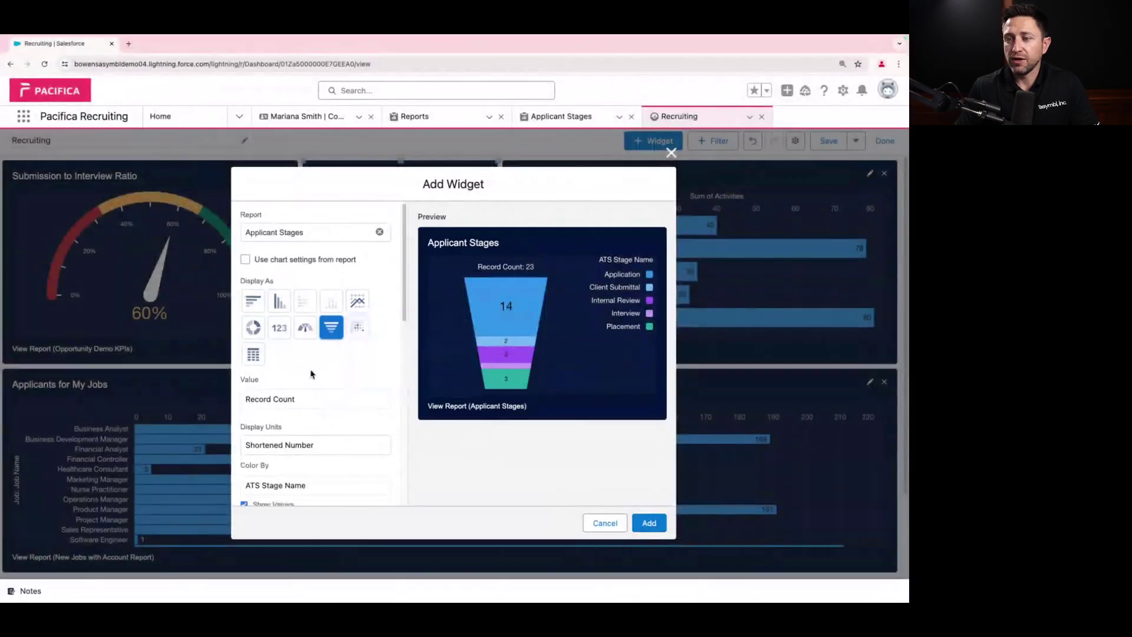
pyautogui.scroll(-3, 300, 382)
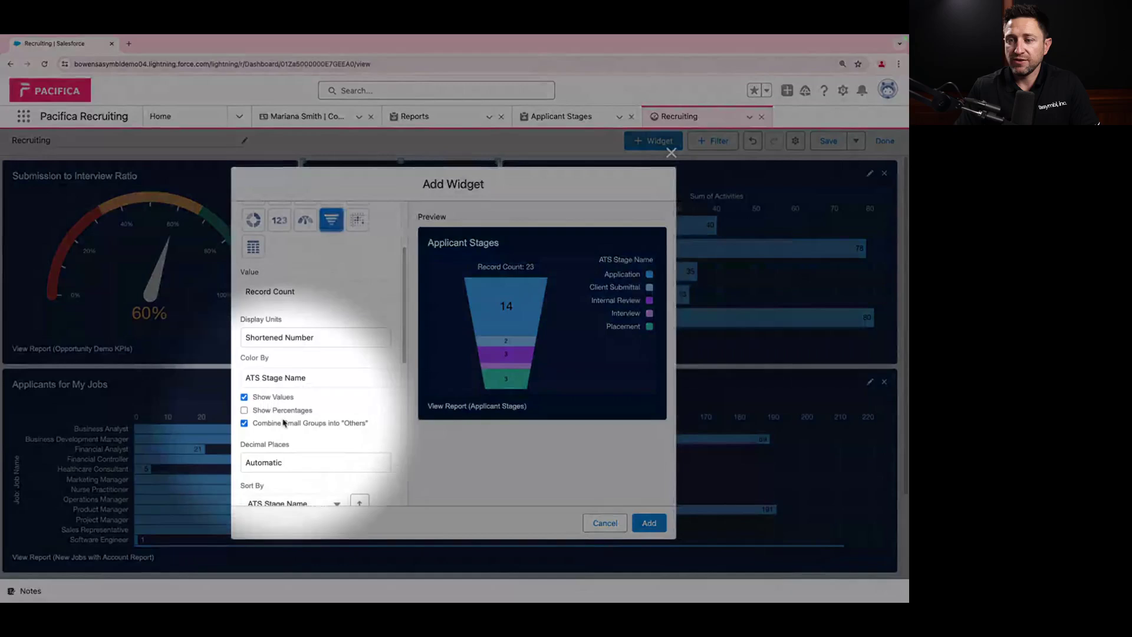
pyautogui.scroll(-3, 283, 425)
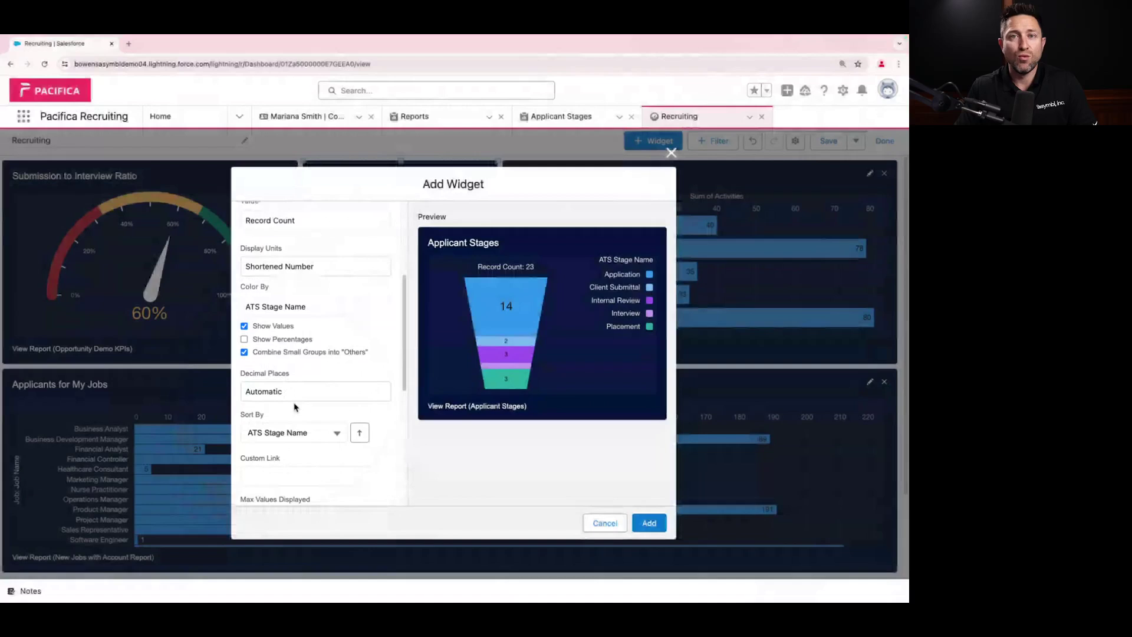
pyautogui.scroll(5, 295, 406)
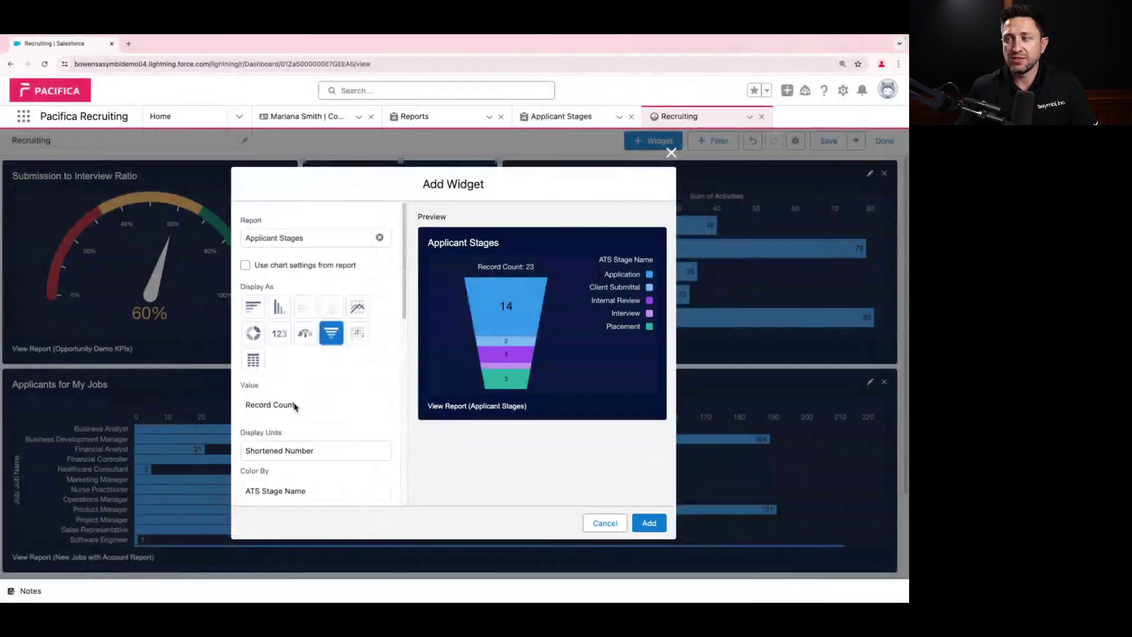
pyautogui.click(647, 524)
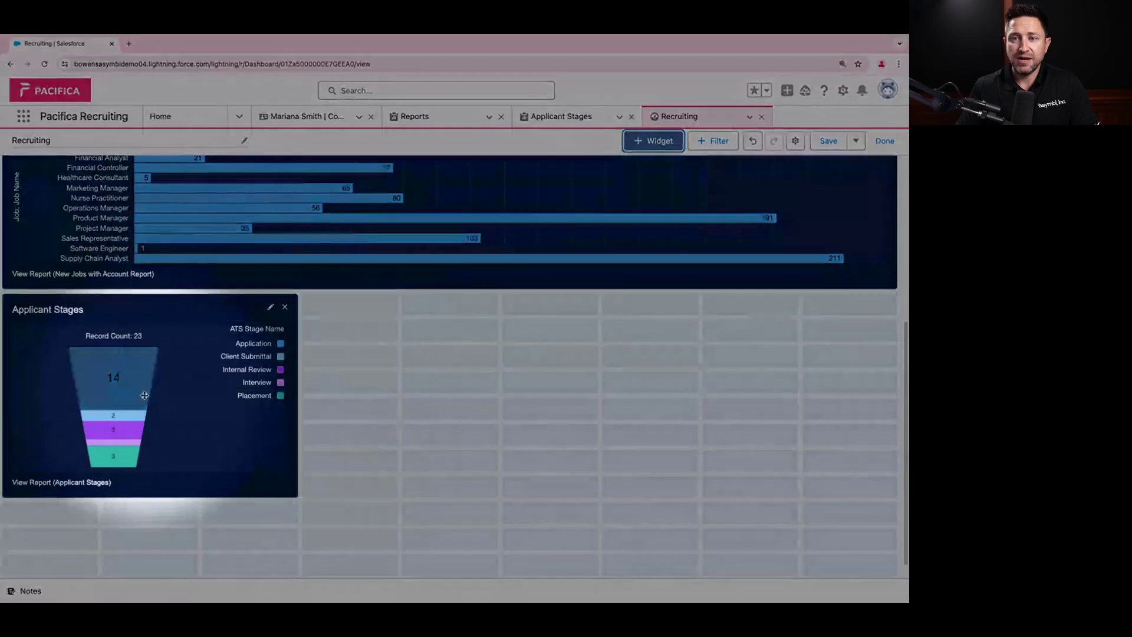
# Step: Narrow the Applicants for My Jobs widget to six grid columns, fit the Applicant Stages widget beside it and save the dashboard
pyautogui.scroll(3, 283, 406)
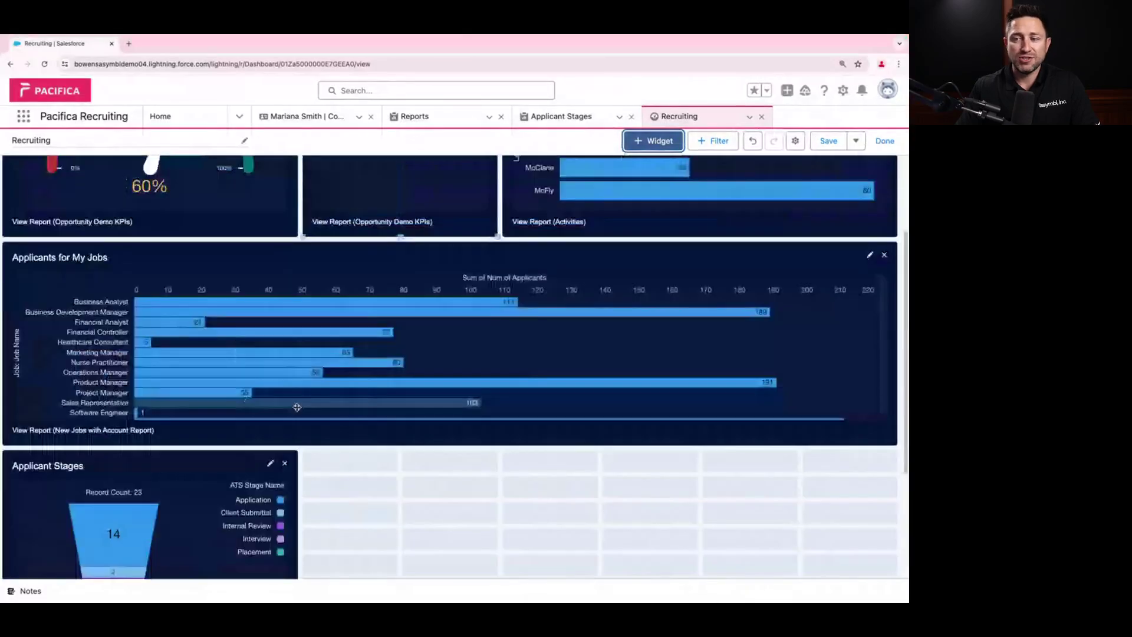
pyautogui.scroll(1, 319, 408)
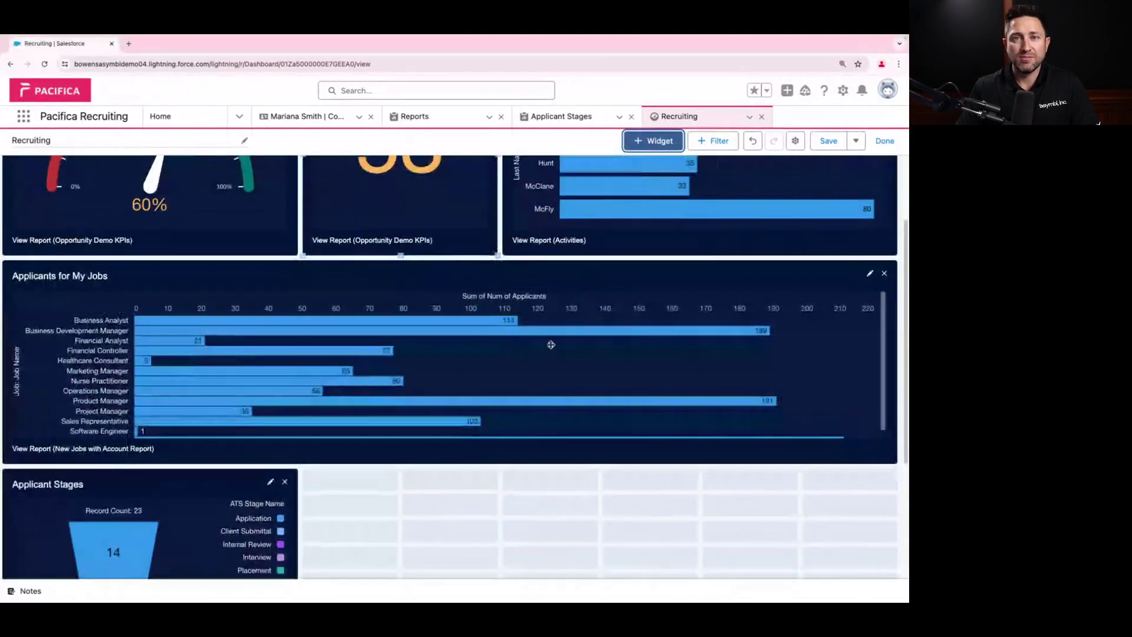
pyautogui.click(851, 330)
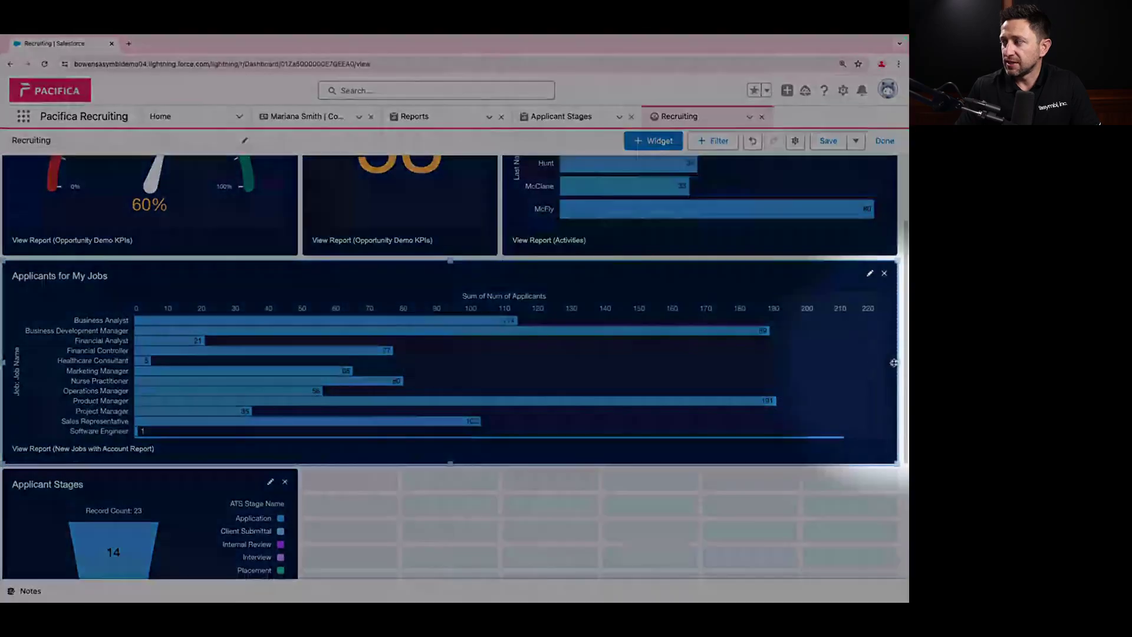
pyautogui.moveTo(894, 363); pyautogui.dragTo(449, 351)
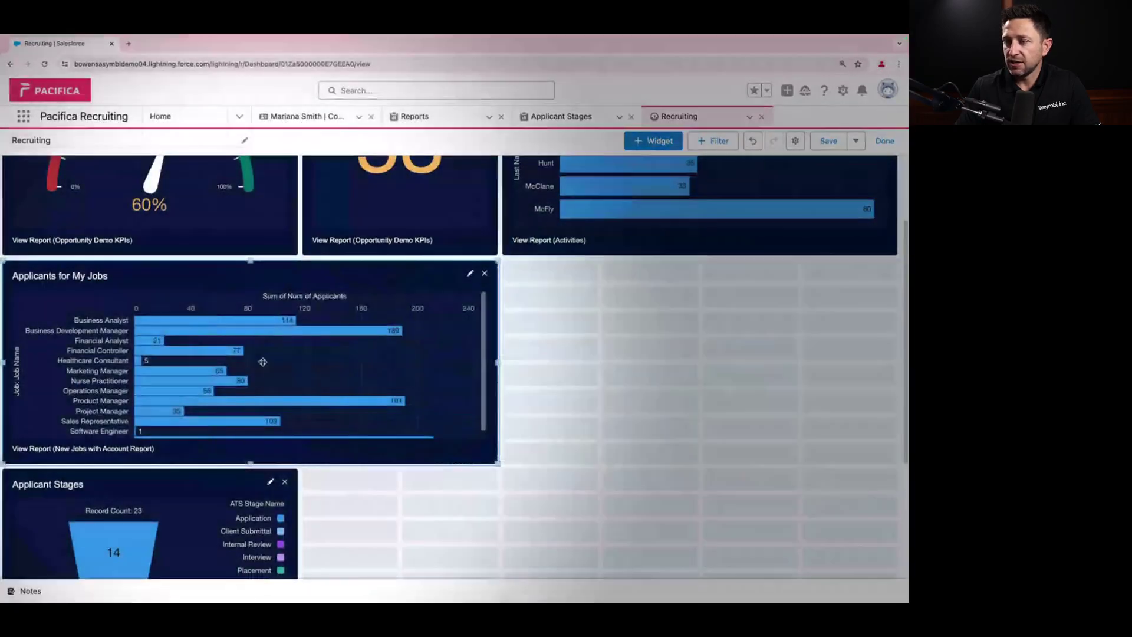
pyautogui.moveTo(188, 523); pyautogui.dragTo(696, 318)
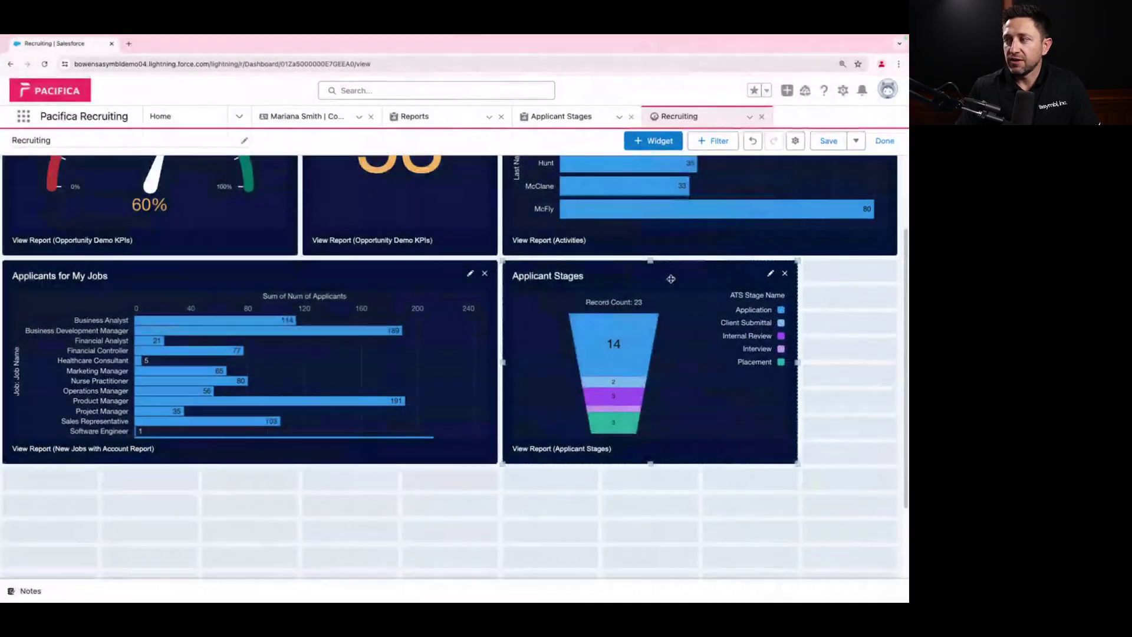
pyautogui.moveTo(671, 279); pyautogui.dragTo(771, 279)
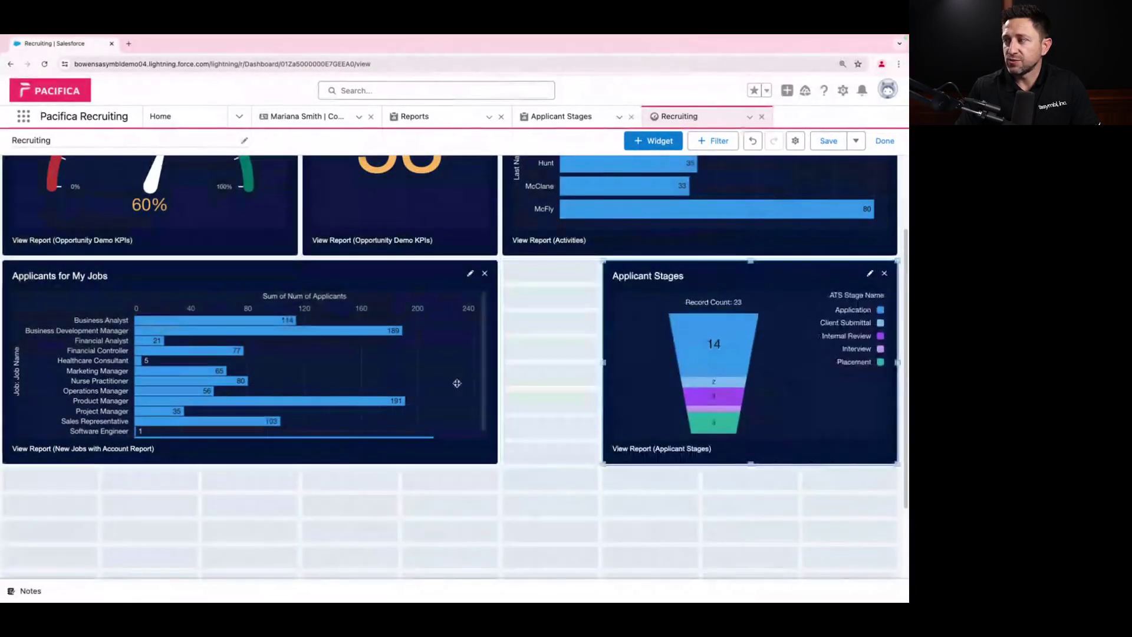
pyautogui.moveTo(500, 363); pyautogui.dragTo(598, 362)
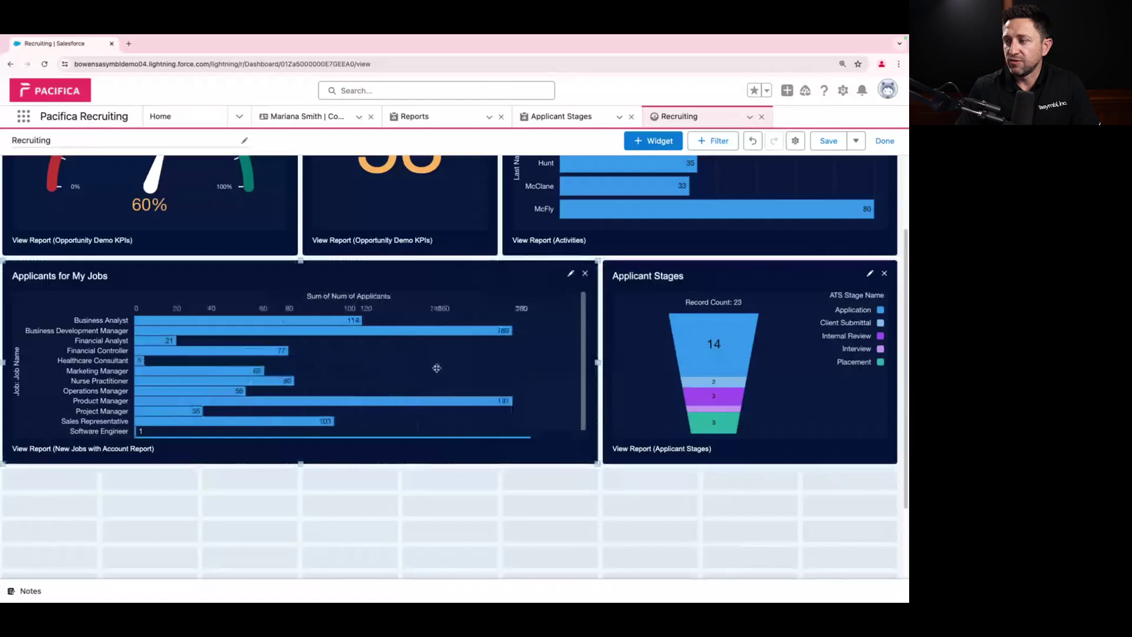
pyautogui.click(829, 140)
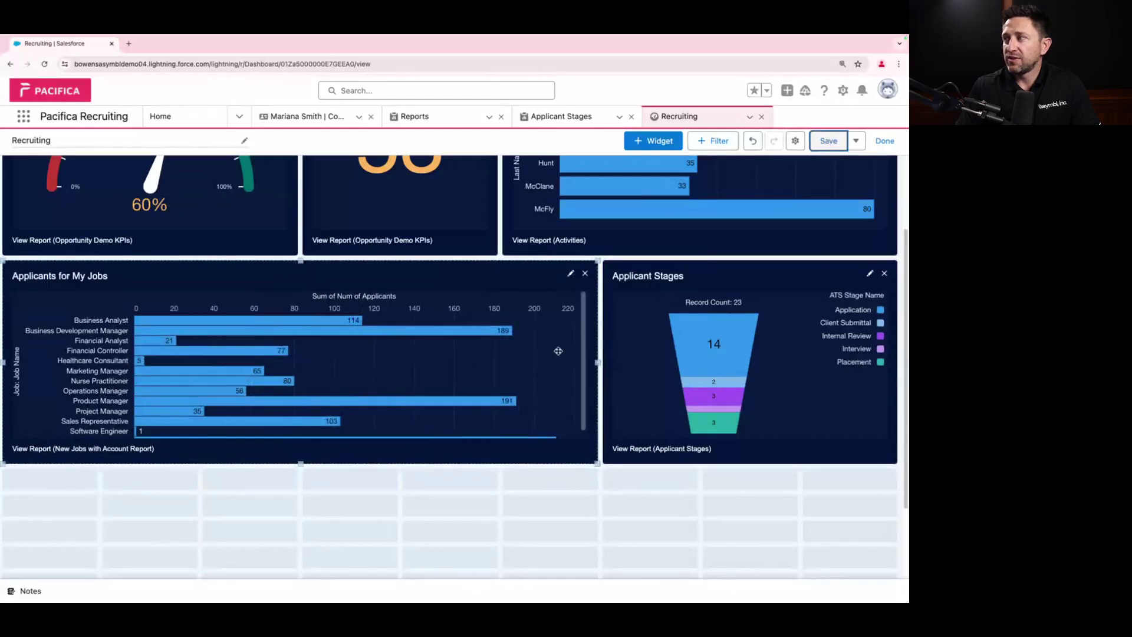